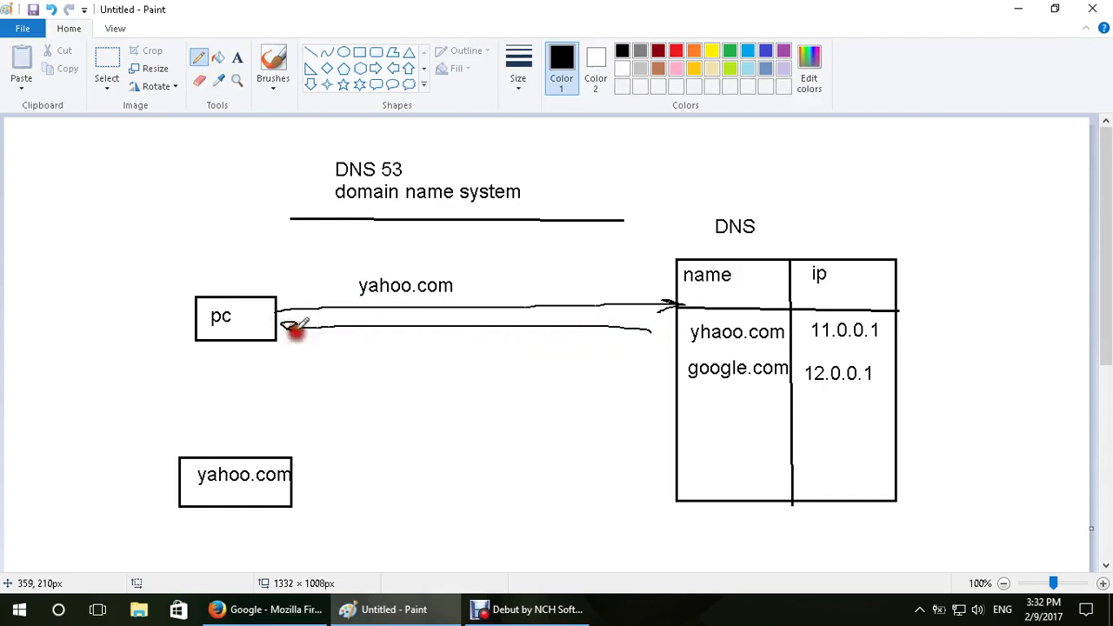
Step: Label the return arrow from the DNS table to the pc with 11.0.0.1
click(237, 58)
click(372, 316)
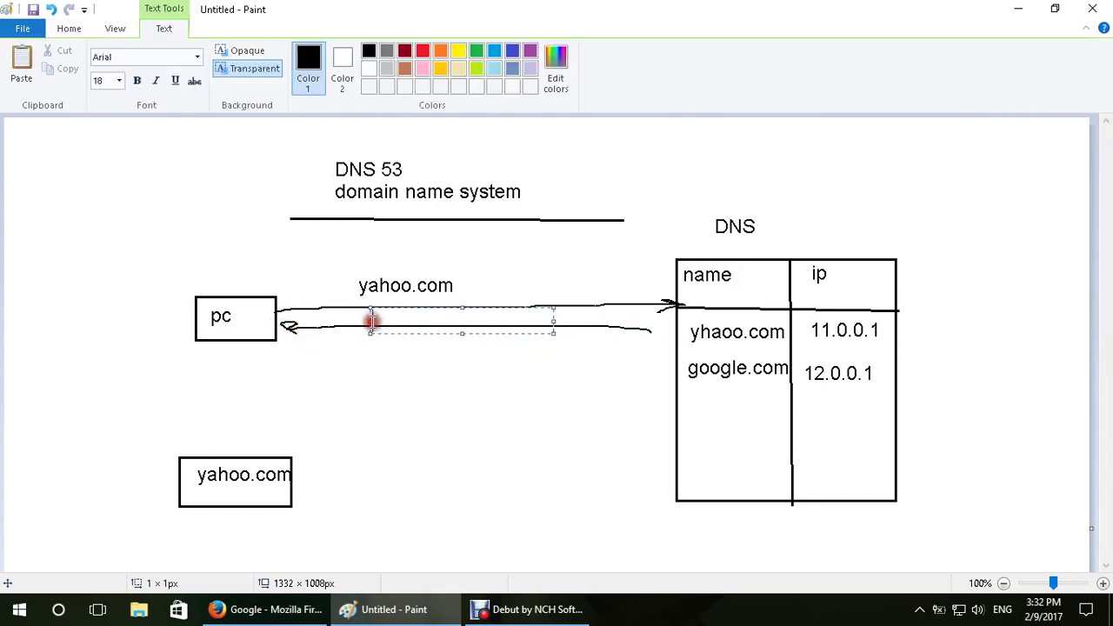
text(11.0.0.1)
click(362, 403)
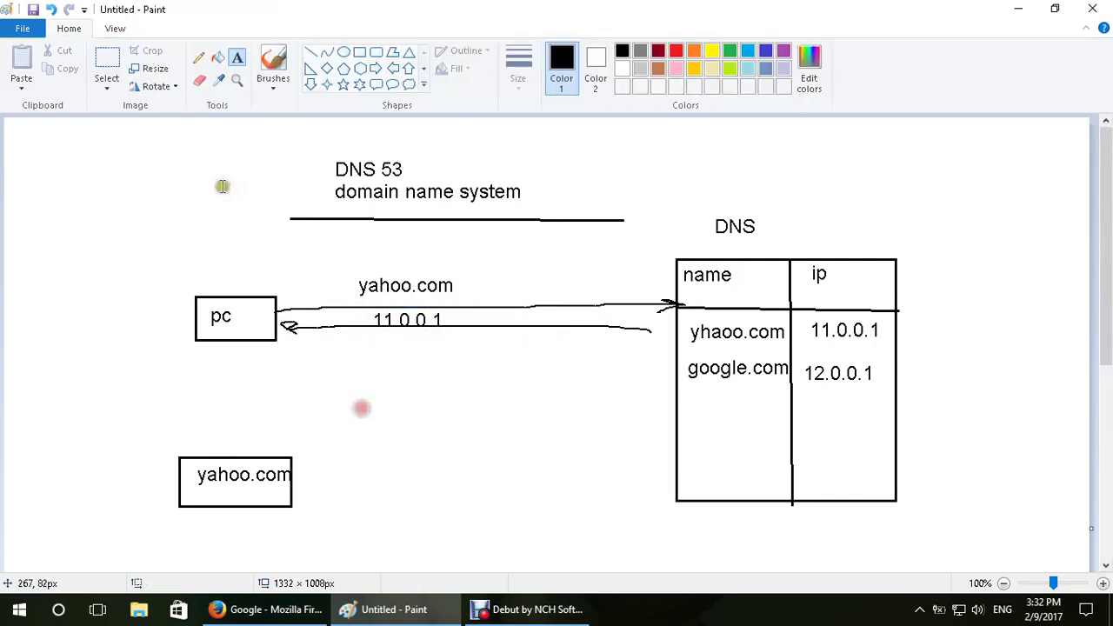
Step: Draw an arrow from the pc box down to the yahoo.com box and label it 11.0.0.1
click(198, 57)
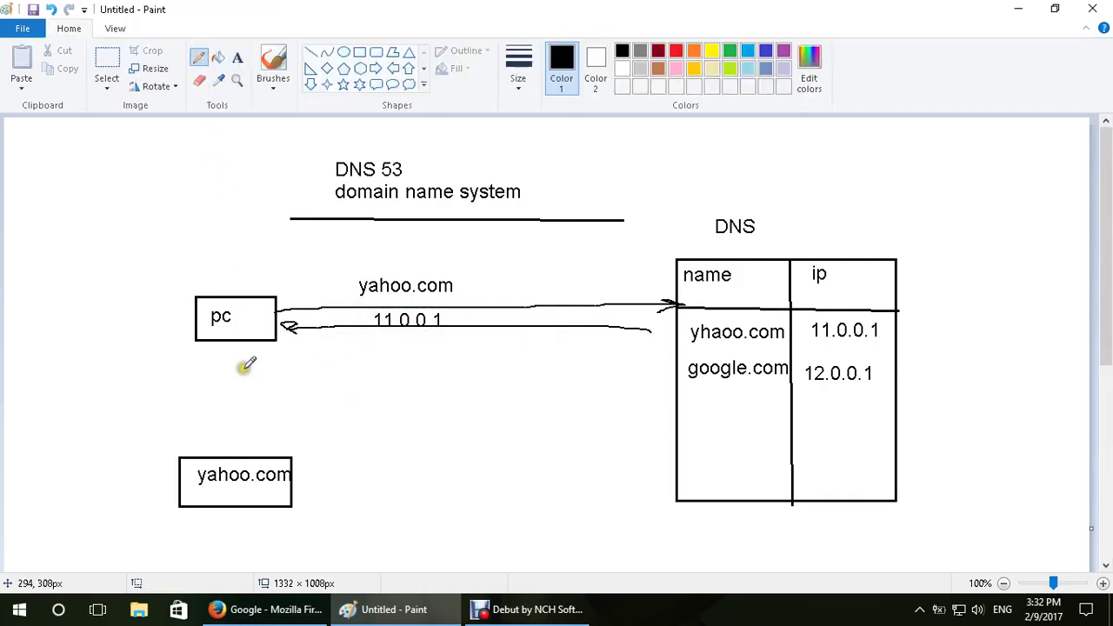
mouse_move(240, 333)
mouse_down()
mouse_move(231, 458)
mouse_move(236, 447)
mouse_up()
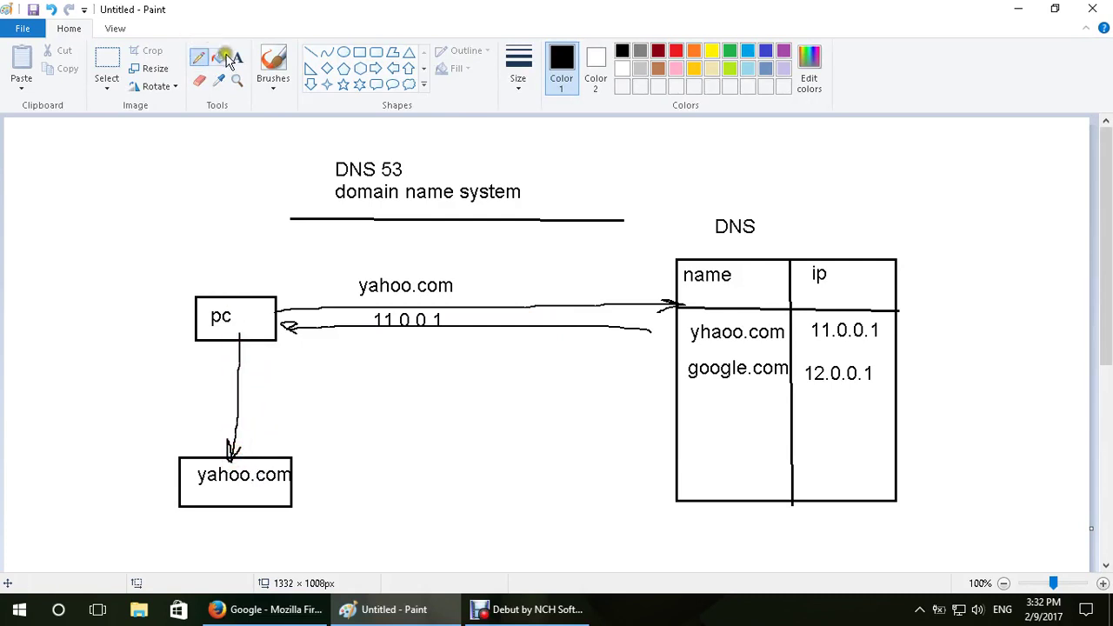
click(237, 58)
click(218, 382)
text(11.0.0.01)
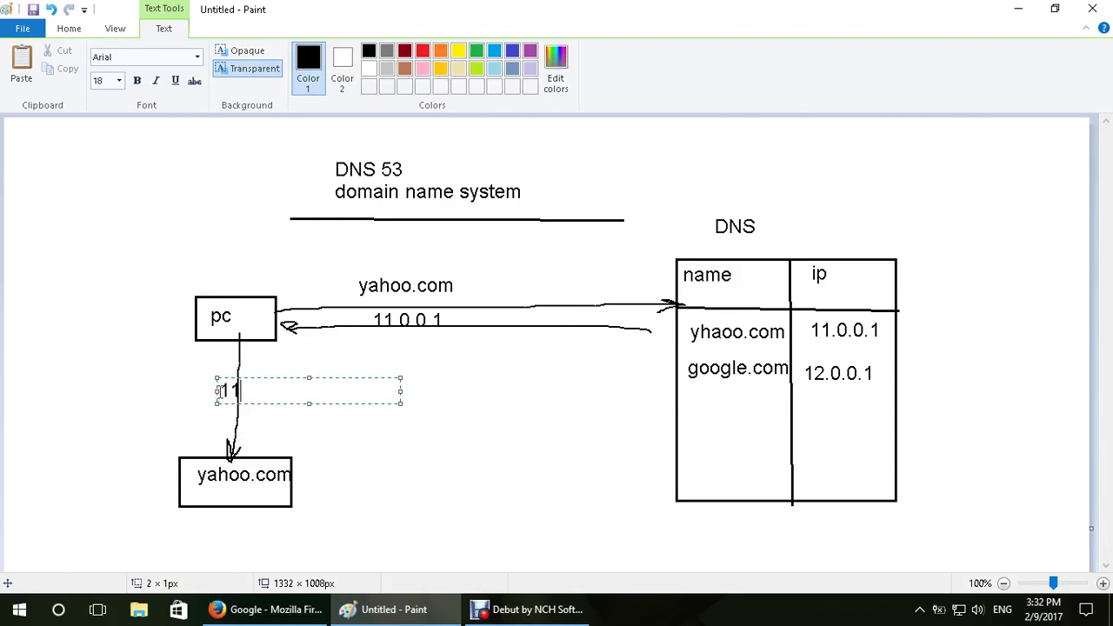
key(BackSpace)
key(BackSpace)
text(1)
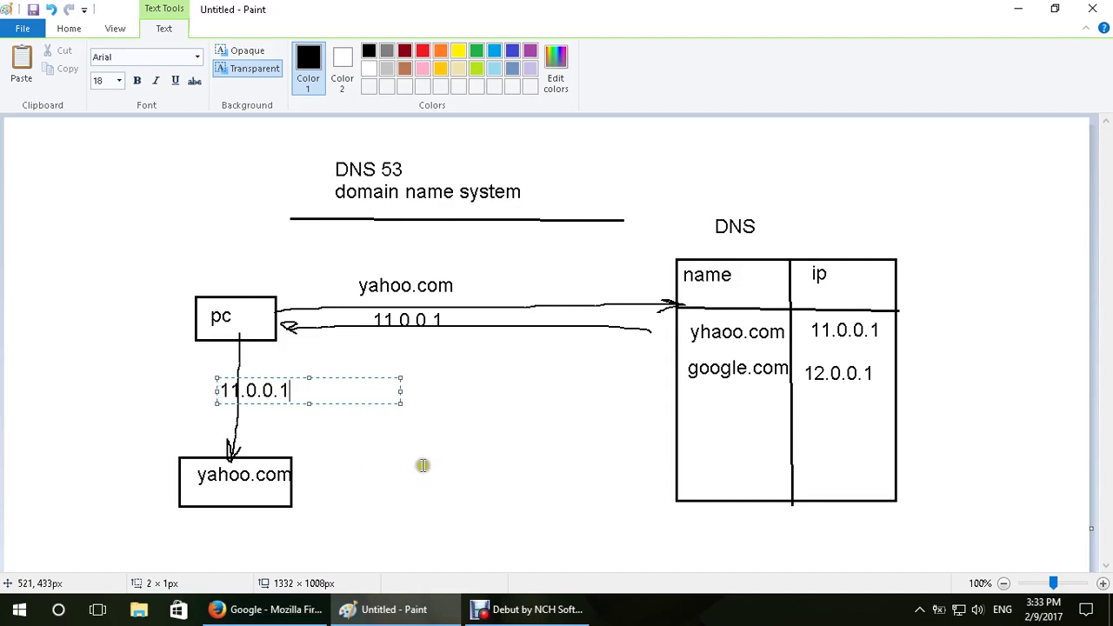
click(473, 484)
click(197, 57)
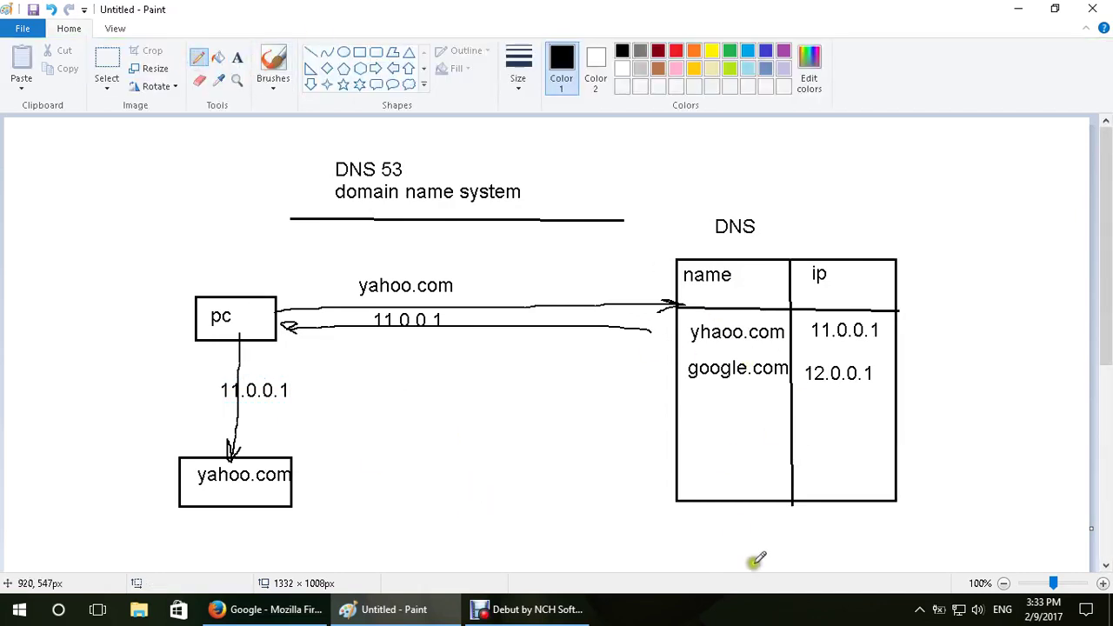
Step: Open the Ethernet connection's TCP/IPv4 properties through the Network and Sharing Center and choose to use manually specified DNS server addresses
right_click(960, 611)
click(958, 605)
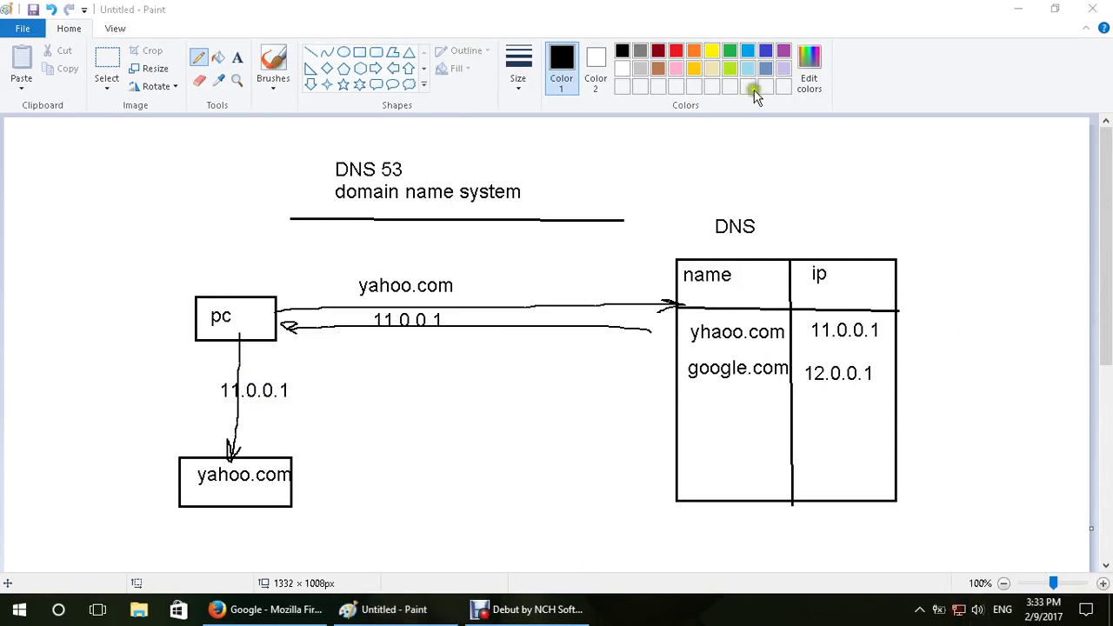
click(521, 128)
click(461, 439)
scroll(557, 348, down, 2)
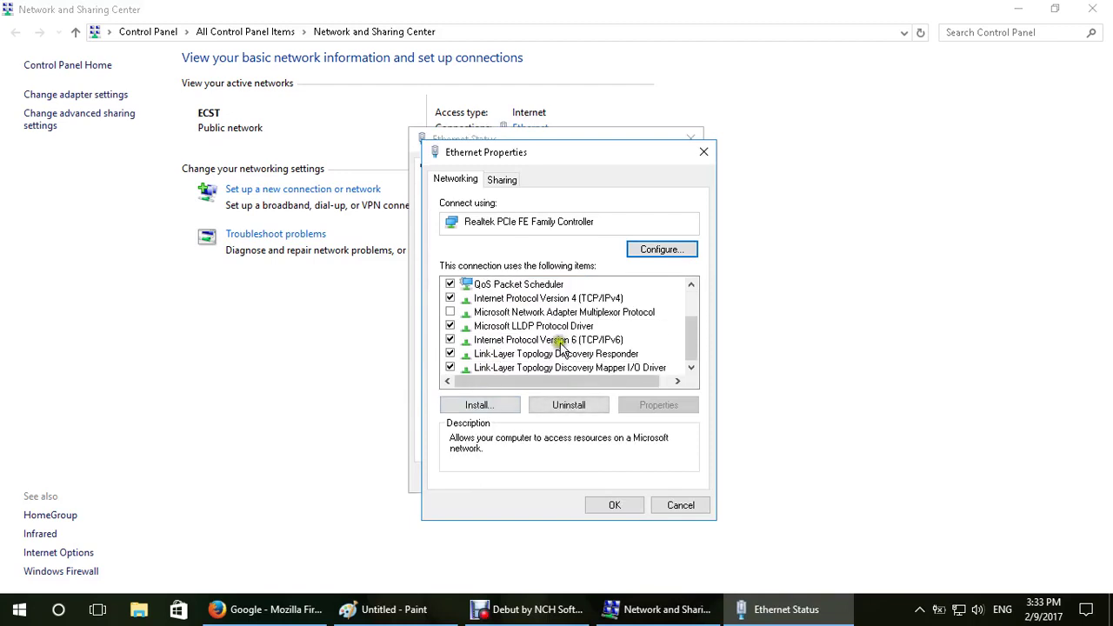
double_click(584, 304)
click(526, 443)
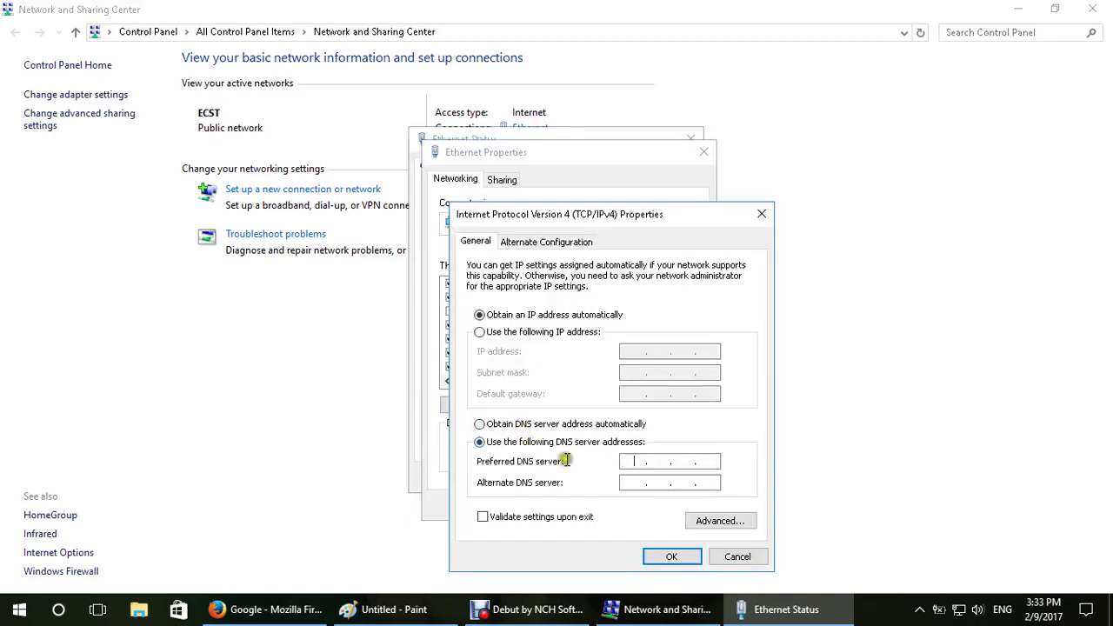
click(635, 464)
Step: Switch to Paint and add the label IP:10.0.0.1 above the pc box
click(409, 610)
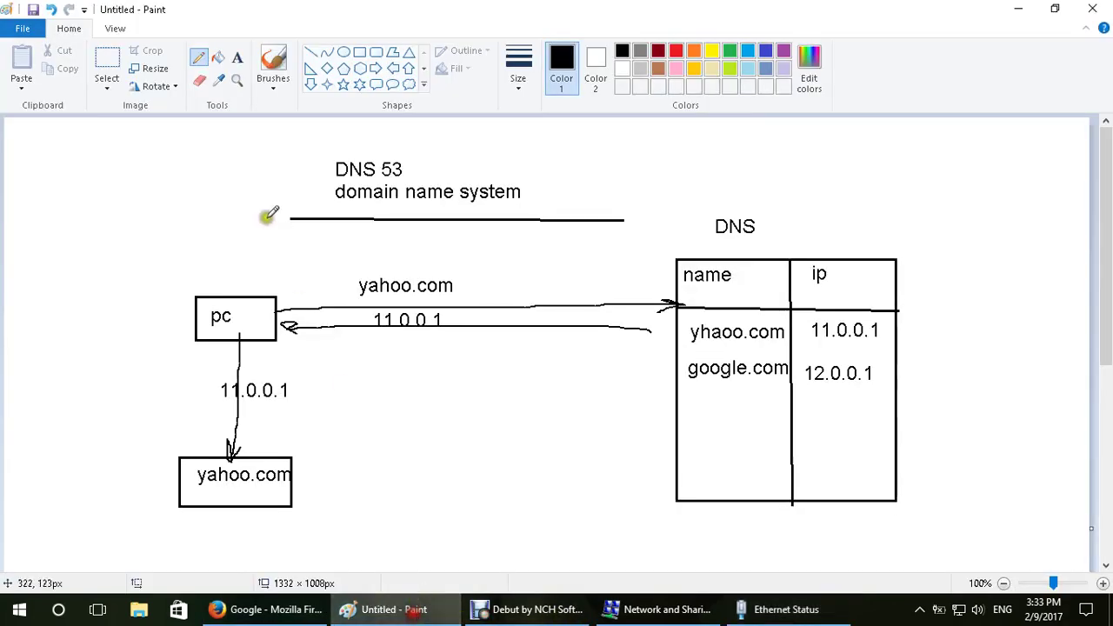
click(237, 59)
click(153, 236)
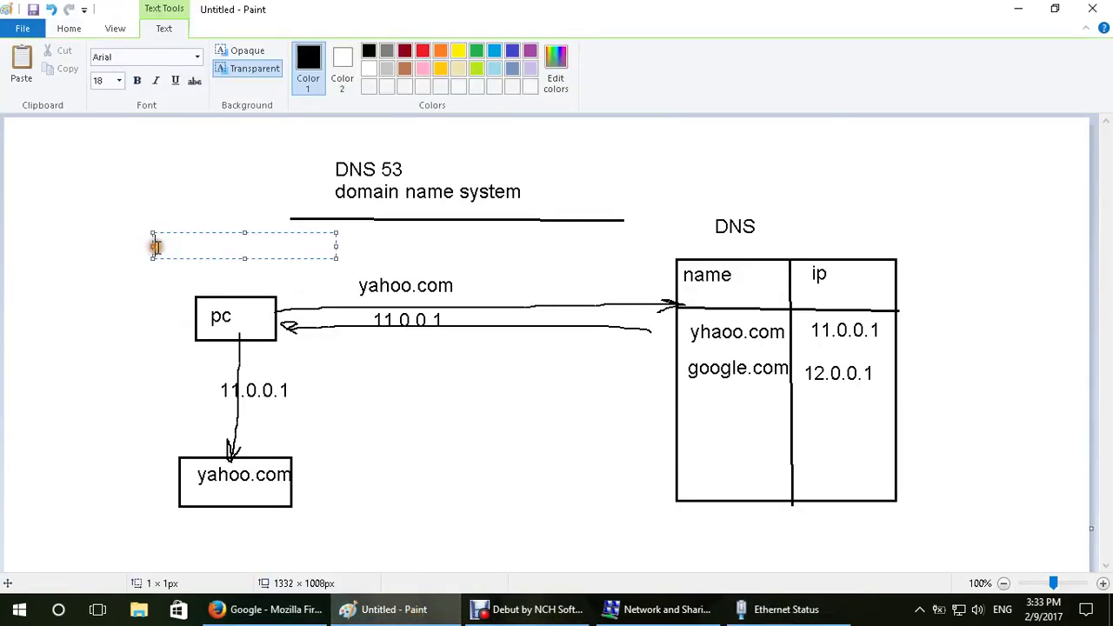
text(IP:10.0.0.1)
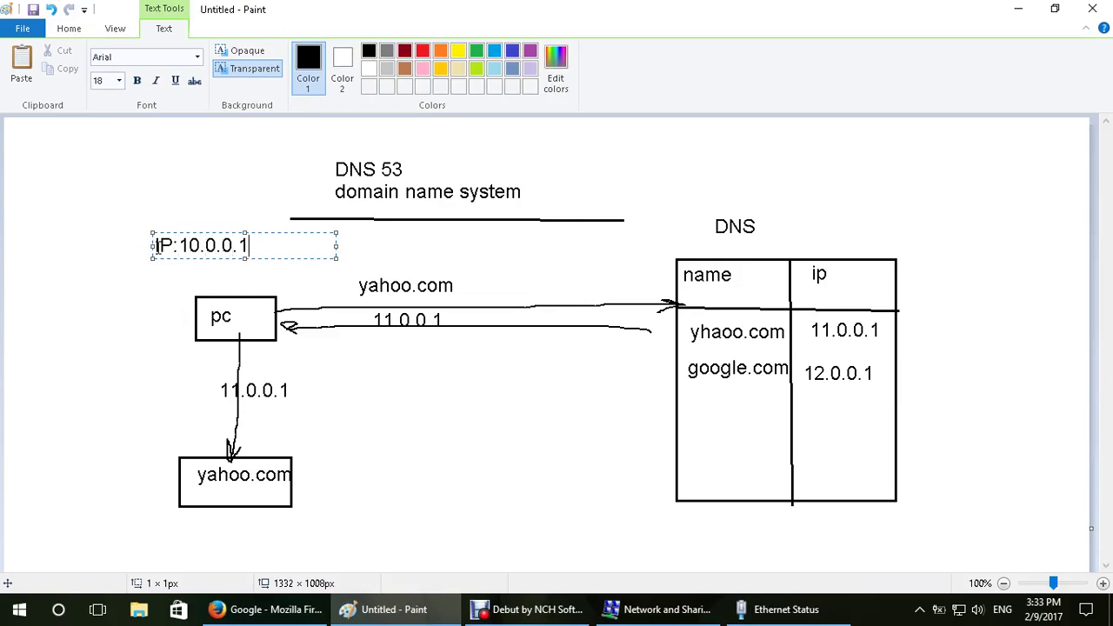
Step: Add the label IP:10.0.0.2 beside the DNS title above the name and ip table
click(777, 209)
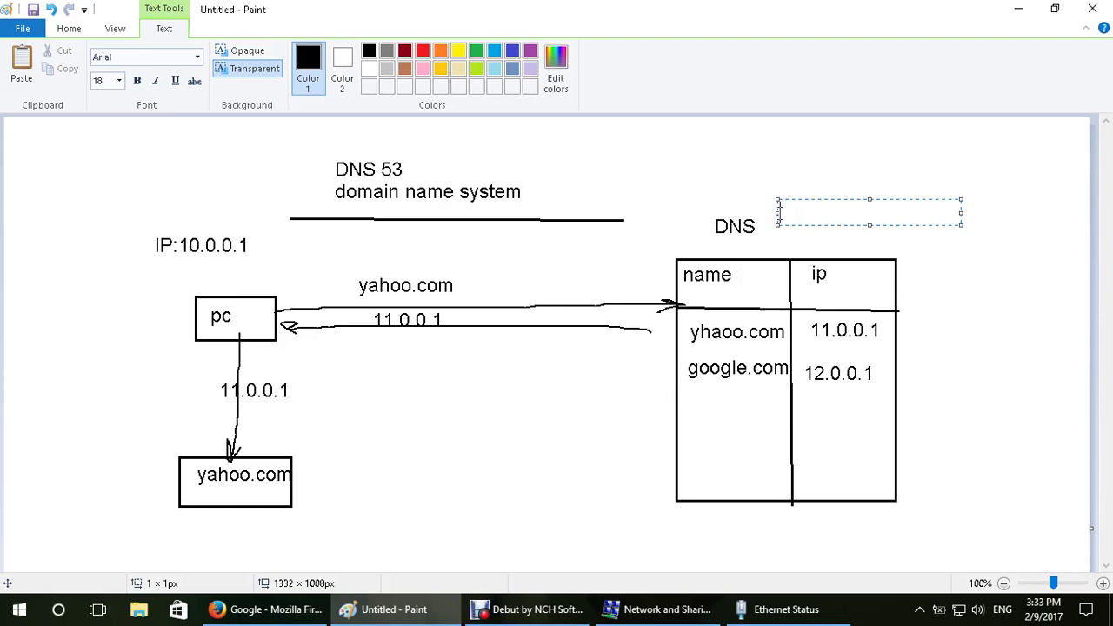
text(IP:10.0.0.1)
key(BackSpace)
text(2)
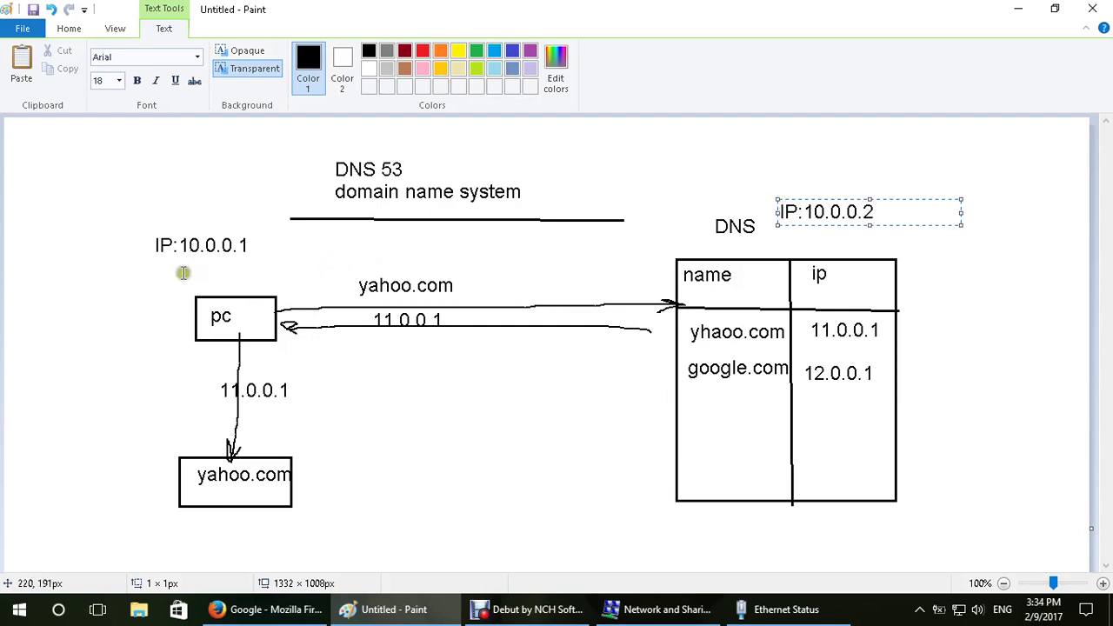
Step: Add DNS:10.0.0.2 under the pc's IP label, underline it and draw a curved arrow from it to the DNS table
click(152, 274)
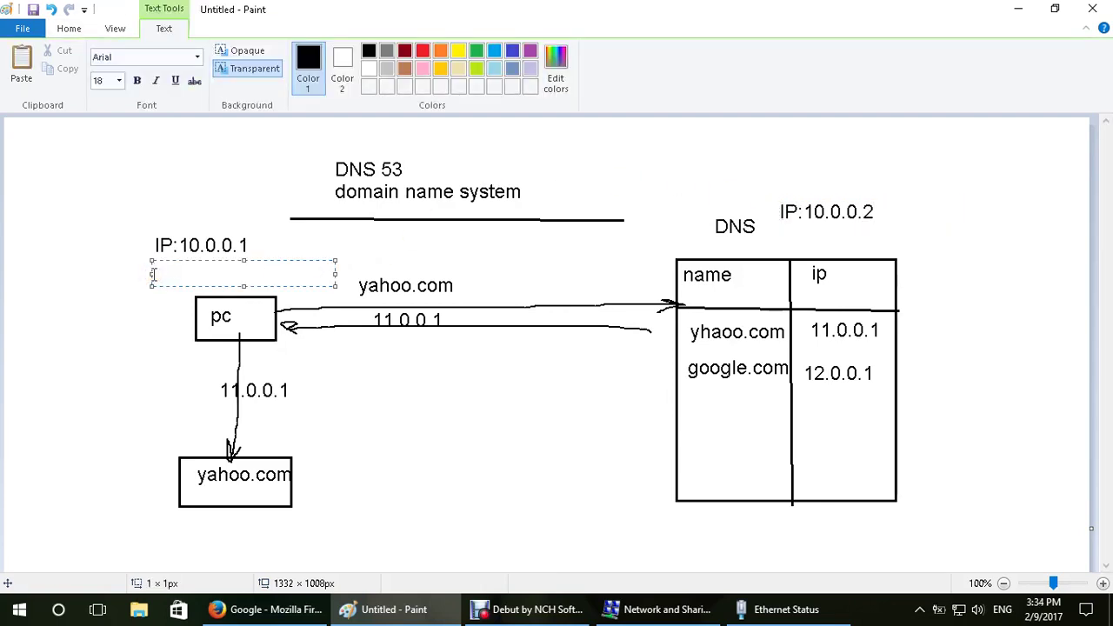
text(DNS:10.0.0.2)
click(139, 169)
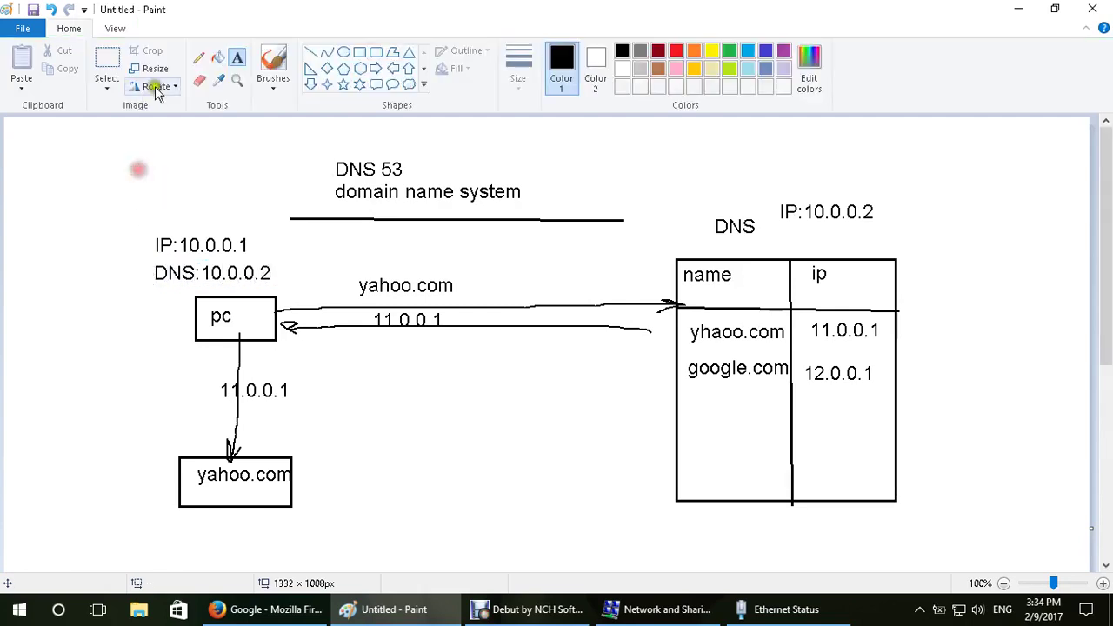
click(195, 59)
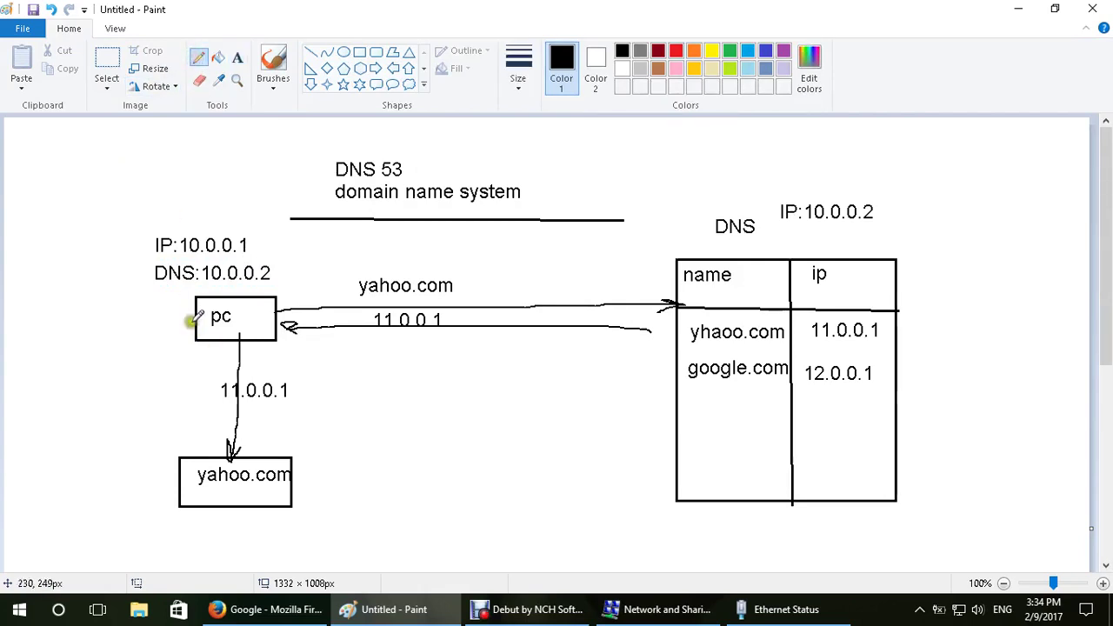
mouse_move(183, 282)
mouse_down()
mouse_move(270, 280)
mouse_move(567, 229)
mouse_move(673, 236)
mouse_move(674, 254)
mouse_up()
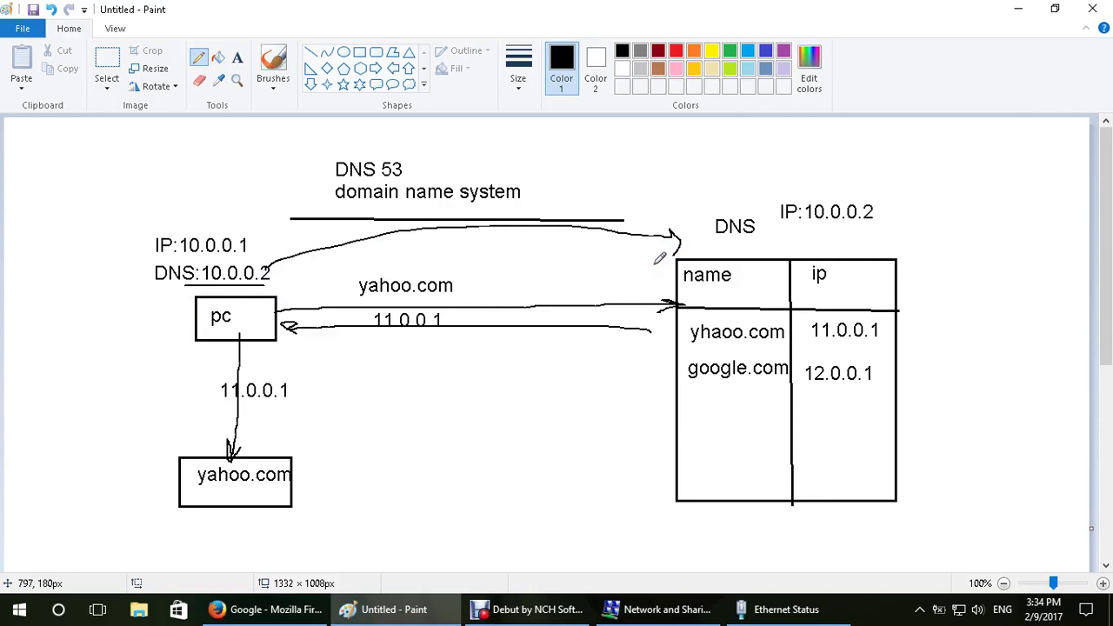
Step: Review the DNS server fields in the open TCP/IPv4 properties and return to the Paint drawing
click(780, 610)
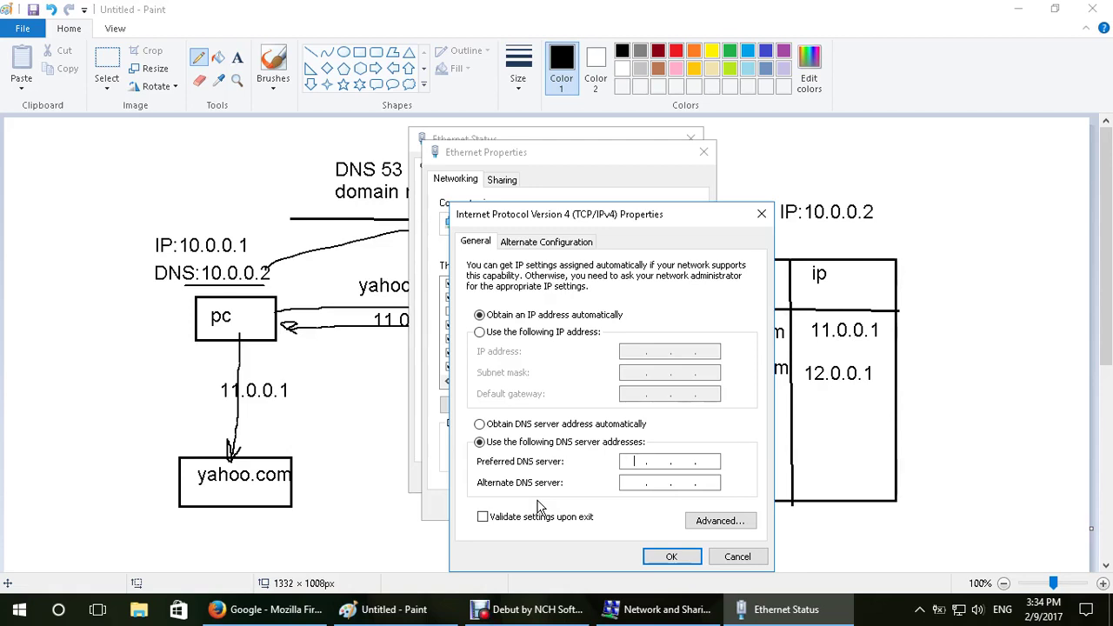
click(396, 577)
Step: Draw another arrow from the pc side to the DNS table and label it msn.com
mouse_move(291, 361)
mouse_down()
mouse_move(651, 380)
mouse_move(644, 394)
mouse_up()
click(237, 57)
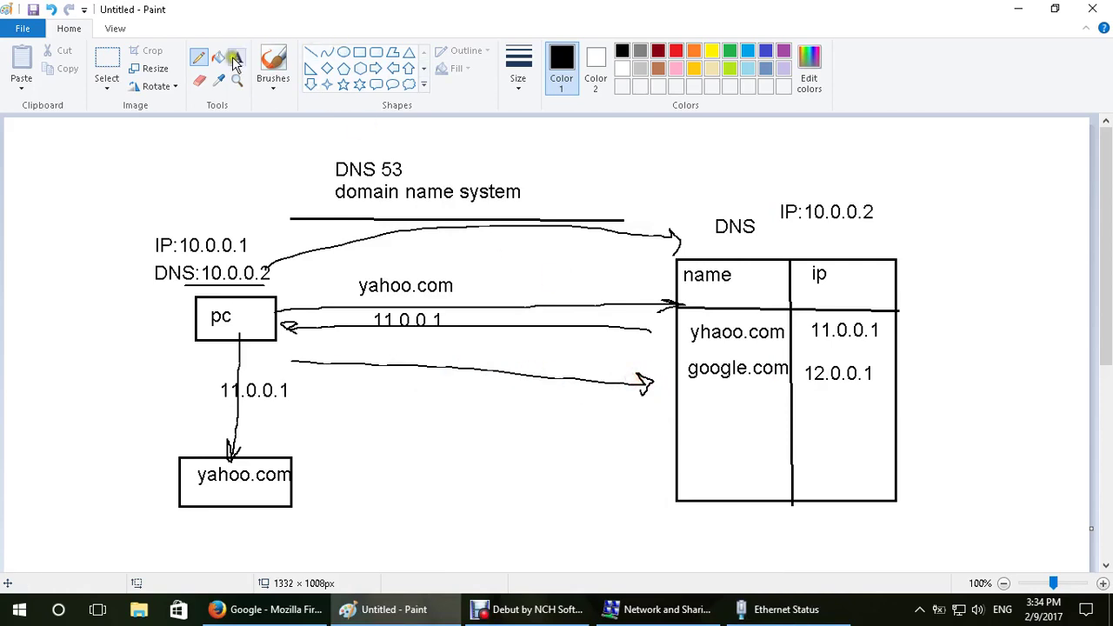
click(418, 355)
text(ms)
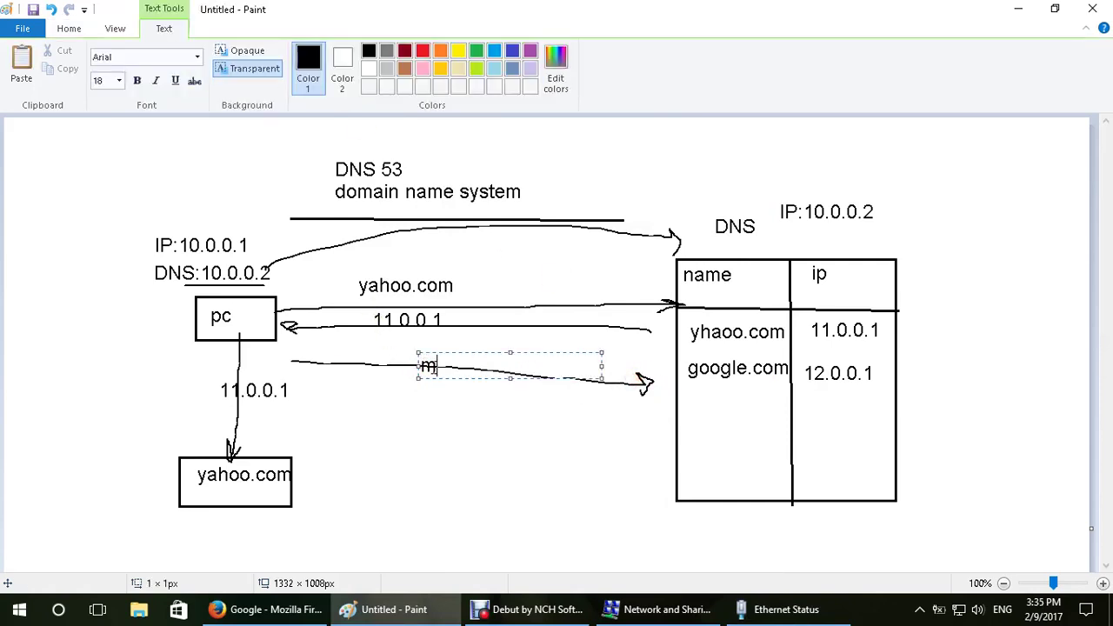
text(n.com)
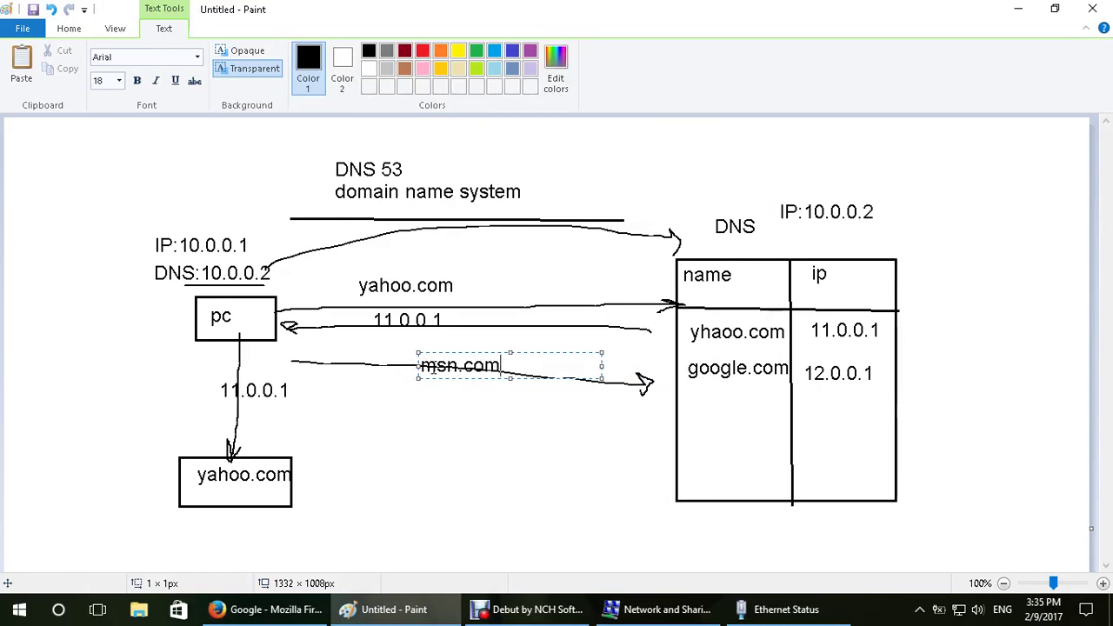
click(424, 420)
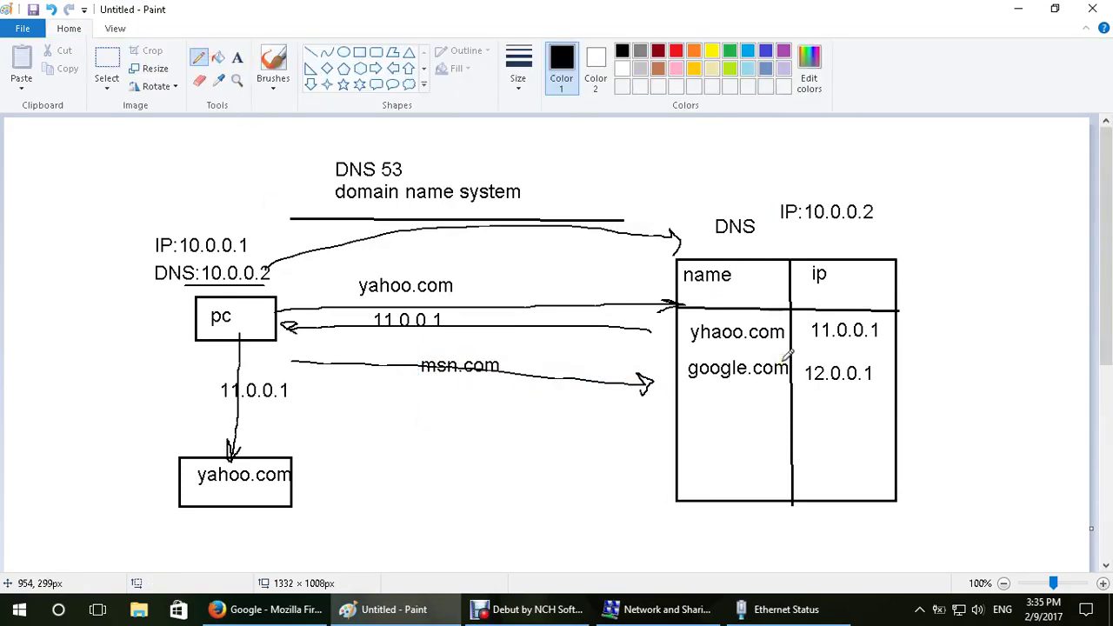
Step: Draw a return arrow toward the pc below the msn.com arrow and cross it out
mouse_move(566, 391)
mouse_down()
mouse_move(360, 388)
mouse_move(354, 405)
mouse_up()
drag(412, 384, 409, 438)
drag(396, 385, 432, 422)
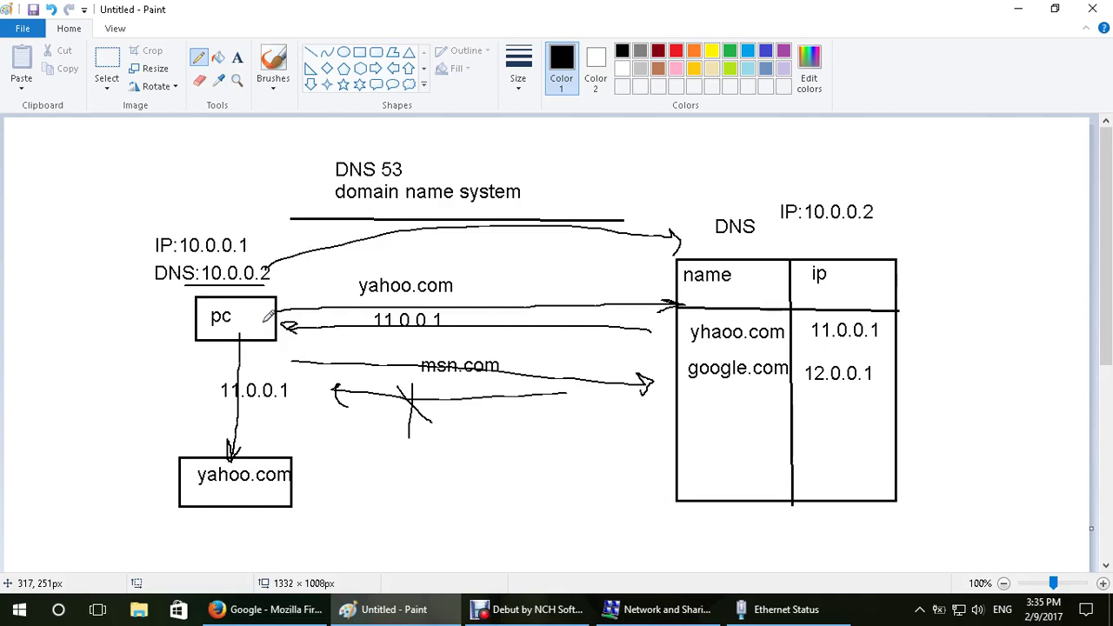
Step: Examine the DNS options in the advanced TCP/IP settings and close all Ethernet dialogs without saving
click(770, 607)
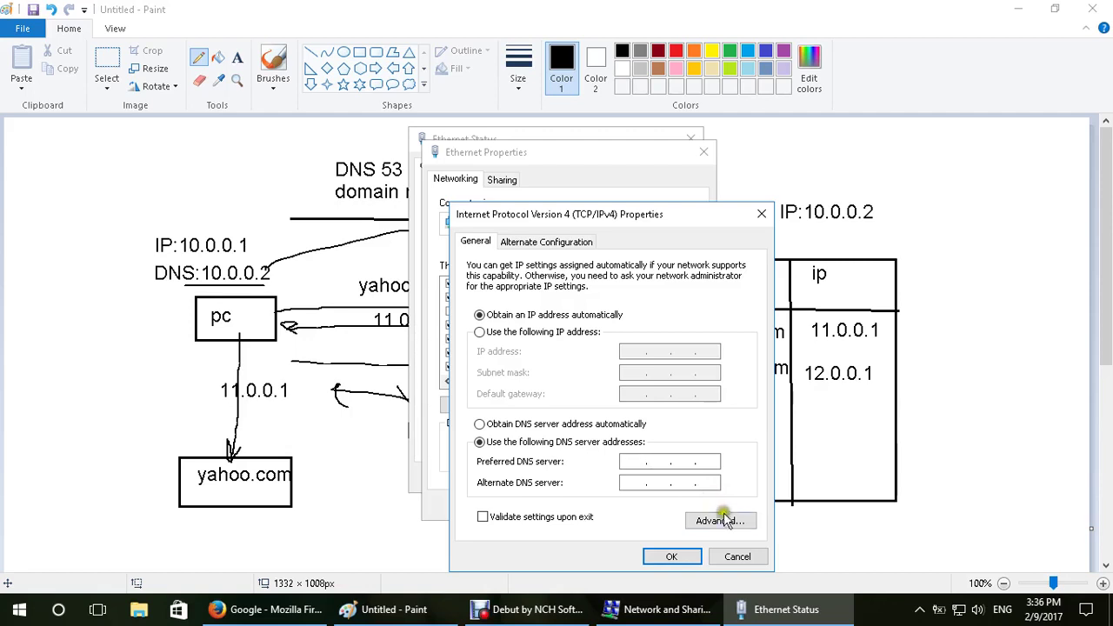
click(752, 526)
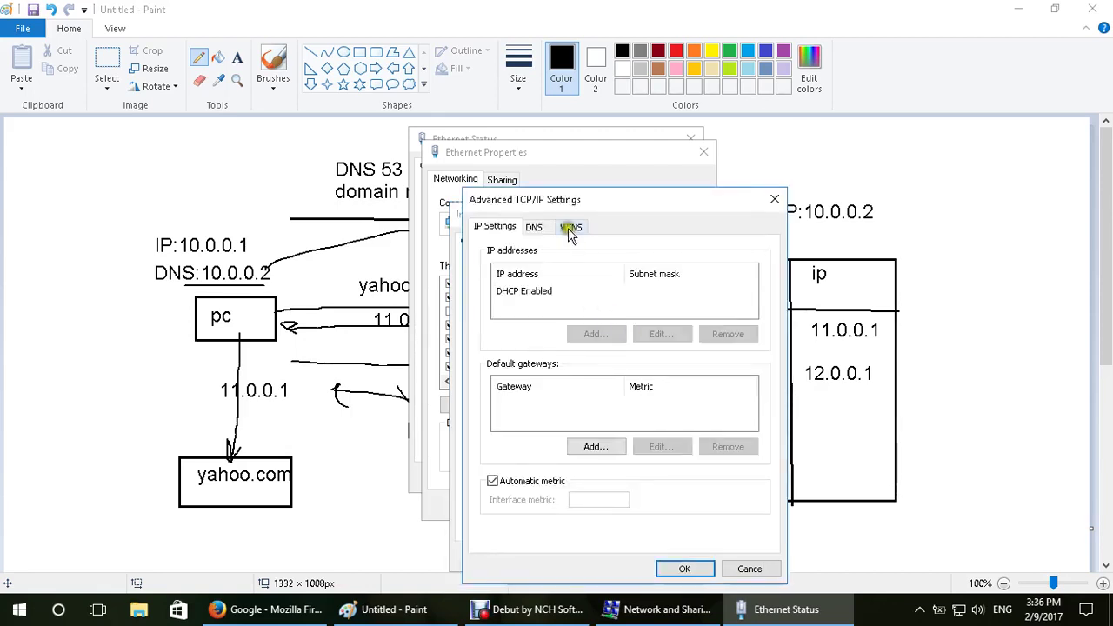
click(536, 226)
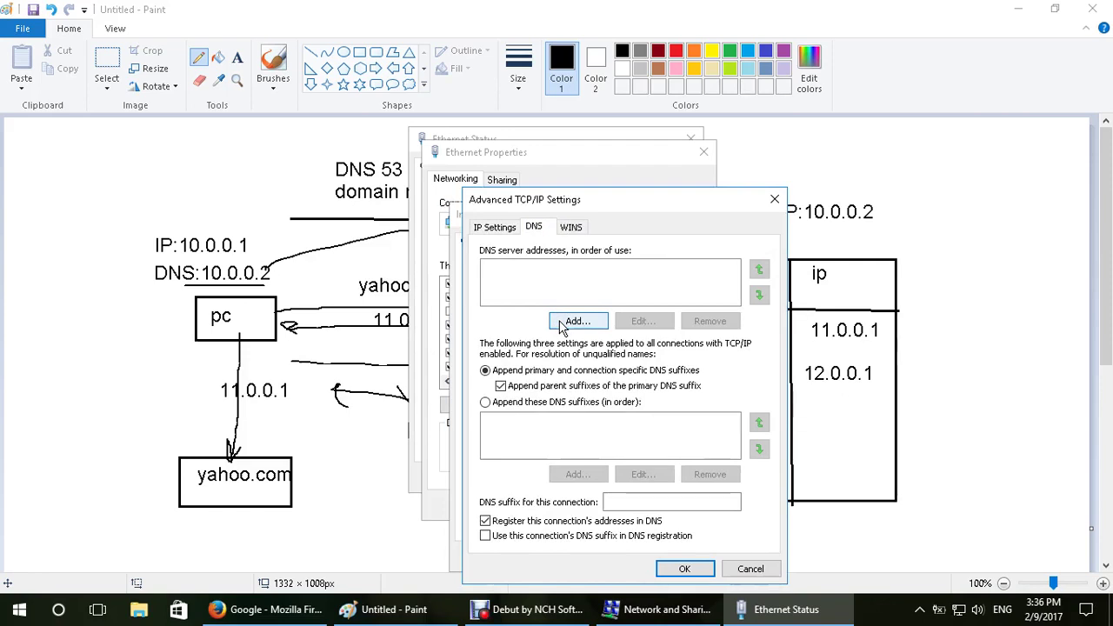
click(769, 568)
click(739, 552)
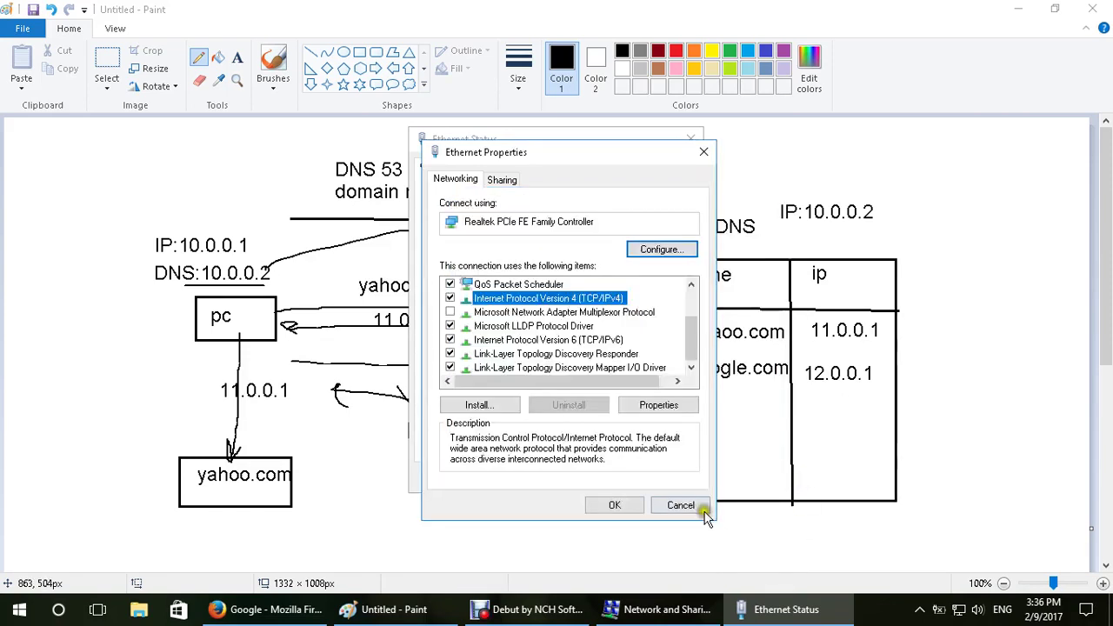
click(696, 509)
click(667, 480)
Step: Delete the whole diagram beneath the DNS 53 heading, including the DNS title and its IP label
click(107, 60)
mouse_move(134, 223)
mouse_down()
mouse_move(886, 534)
mouse_move(997, 555)
mouse_up()
key(Delete)
drag(686, 174, 1014, 251)
key(Delete)
Step: Draw a rectangle of about 175 × 78 px below the heading, a flat one beneath it and two small boxes underneath
click(359, 53)
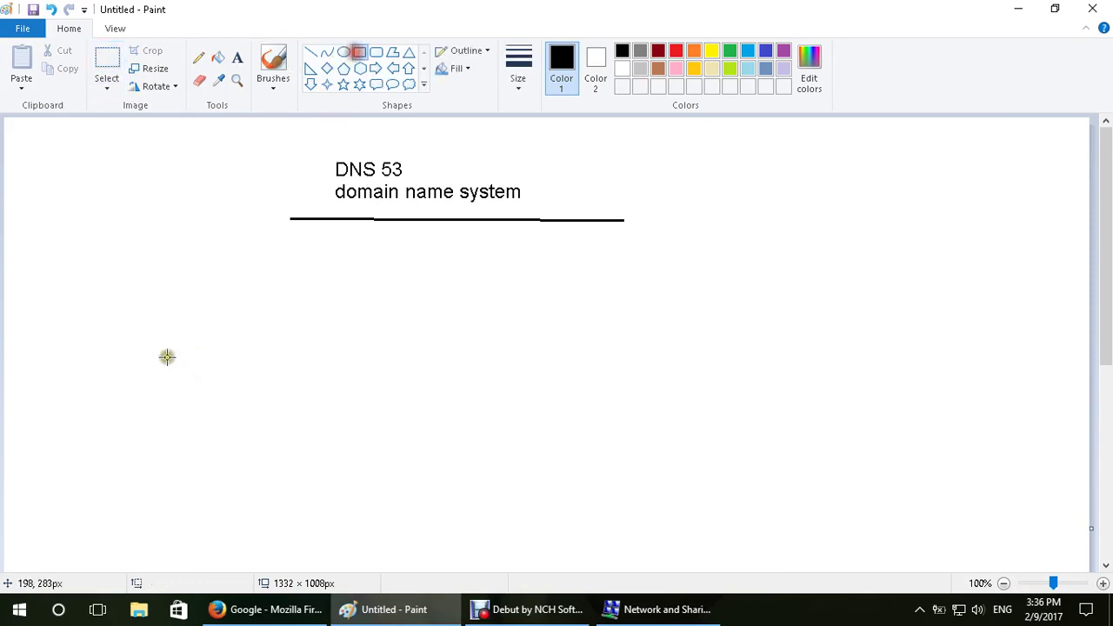
drag(144, 249, 288, 313)
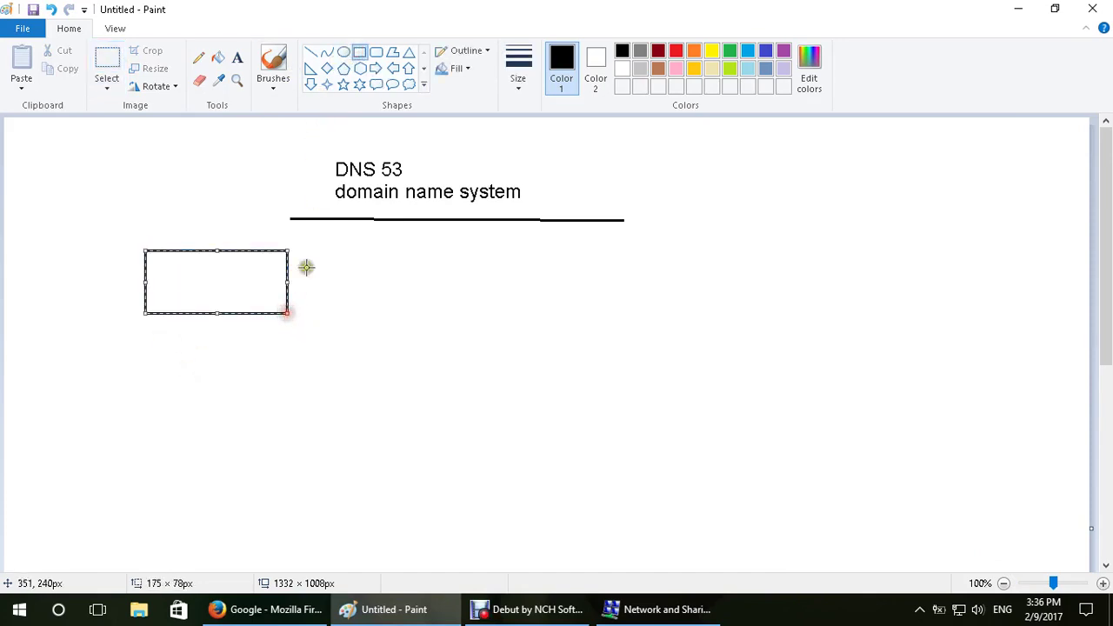
drag(160, 370, 255, 395)
click(118, 472)
drag(118, 473, 175, 520)
drag(259, 479, 321, 522)
Step: Connect both small boxes to the flat middle rectangle and that rectangle to the large upper one with freehand lines
click(197, 58)
drag(156, 470, 182, 400)
mouse_move(261, 480)
mouse_down()
mouse_move(249, 397)
mouse_move(206, 307)
mouse_up()
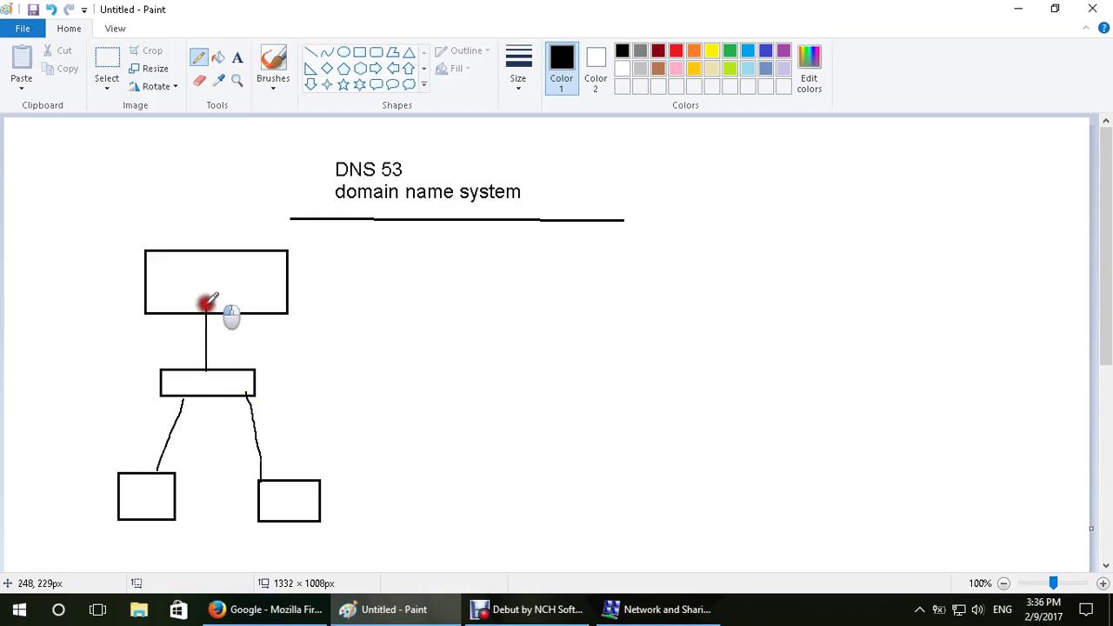
Step: Add the label DNS above the large upper rectangle
click(237, 57)
click(171, 237)
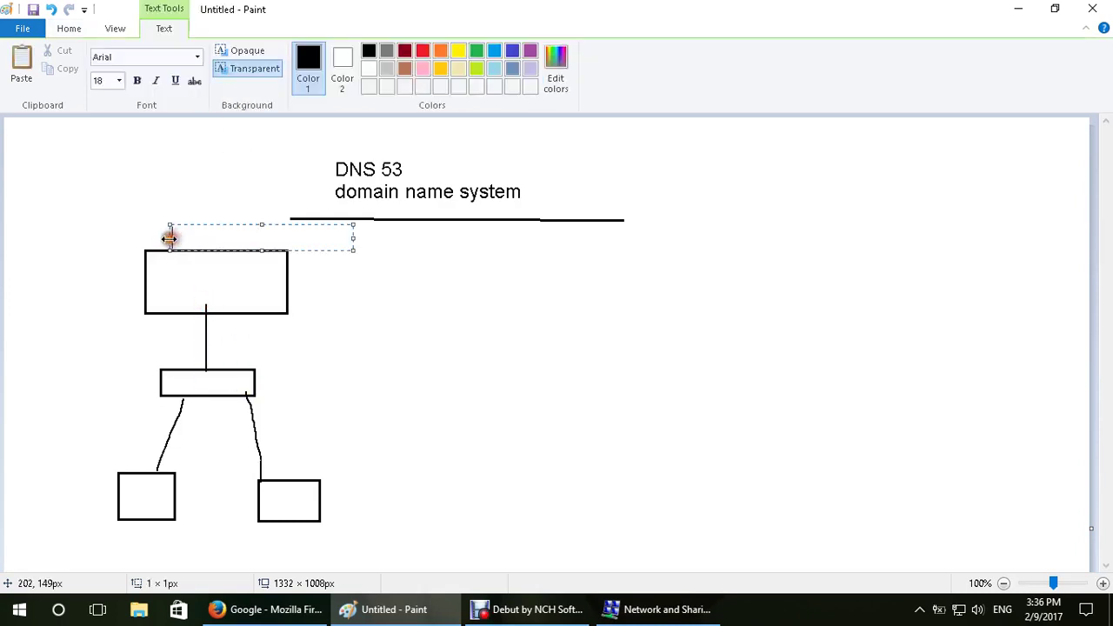
text(DNS)
click(159, 137)
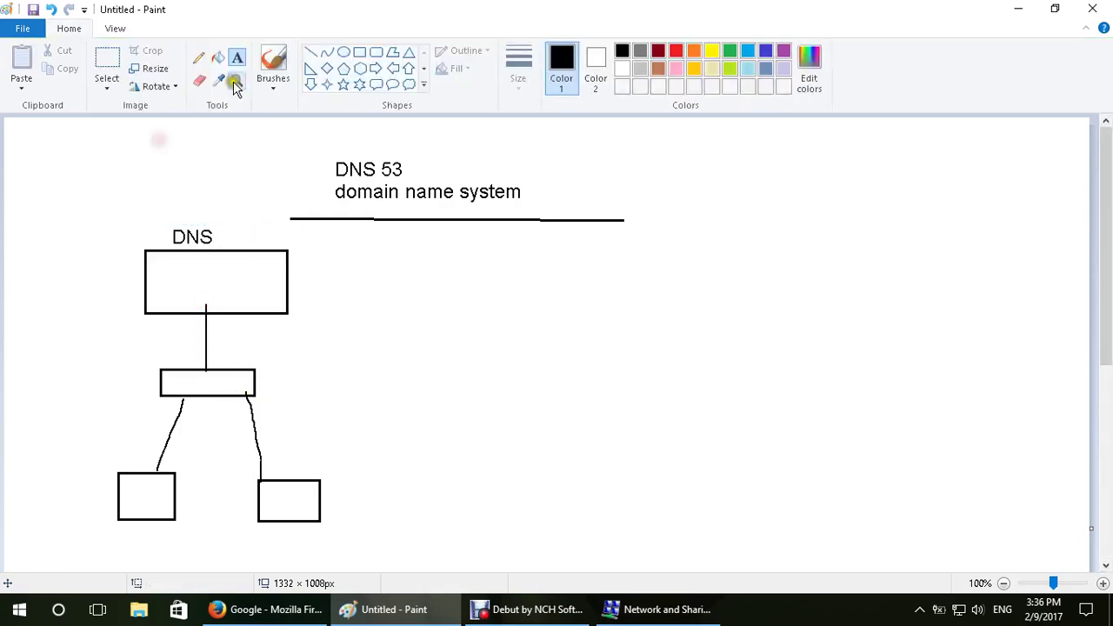
Step: Divide the DNS rectangle into a two-column table with a horizontal header line and a vertical line
click(310, 53)
drag(141, 271, 296, 271)
drag(211, 250, 212, 308)
Step: Label the two header cells of the DNS table with the text name and ip
click(235, 59)
click(147, 250)
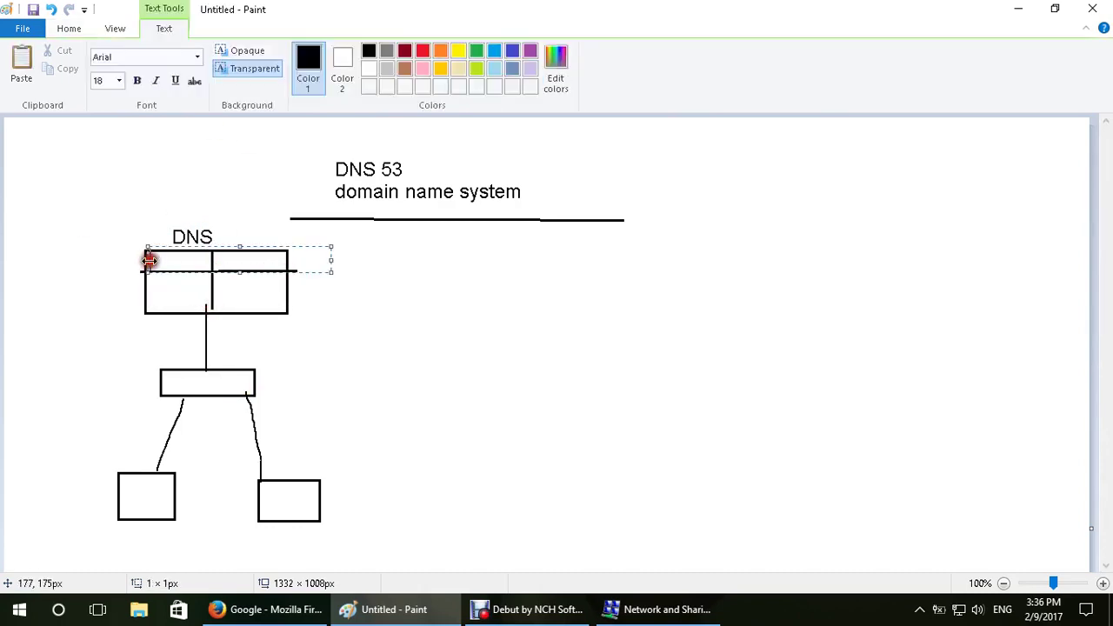
text(name)
click(417, 364)
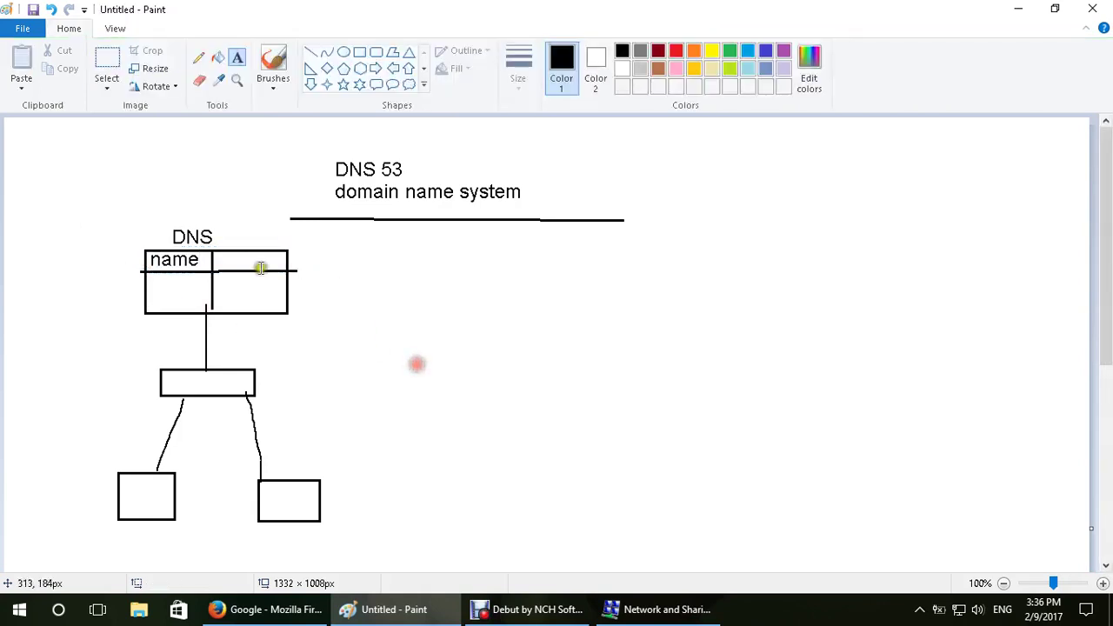
click(224, 259)
text(ip)
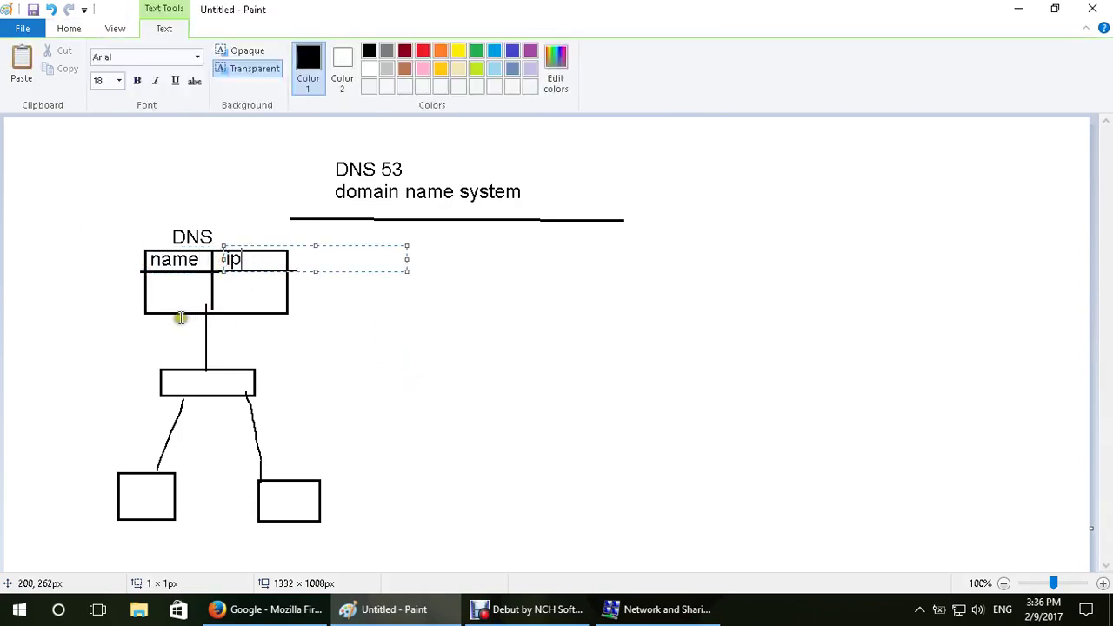
Step: Label the two small boxes at the base of the diagram A and B with the Text tool
click(134, 497)
text(A)
click(363, 477)
click(281, 500)
text(B)
Step: Add the address 10.0.0.1 above box A and 10.0.0.2 above box B
click(29, 463)
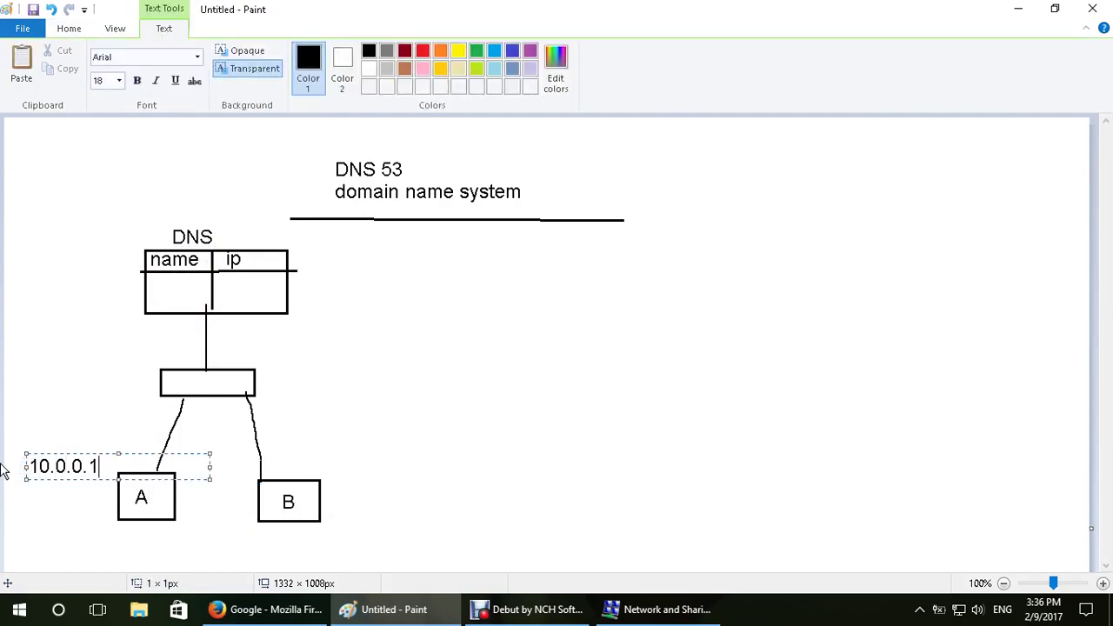
click(270, 467)
text(10.0.0.2)
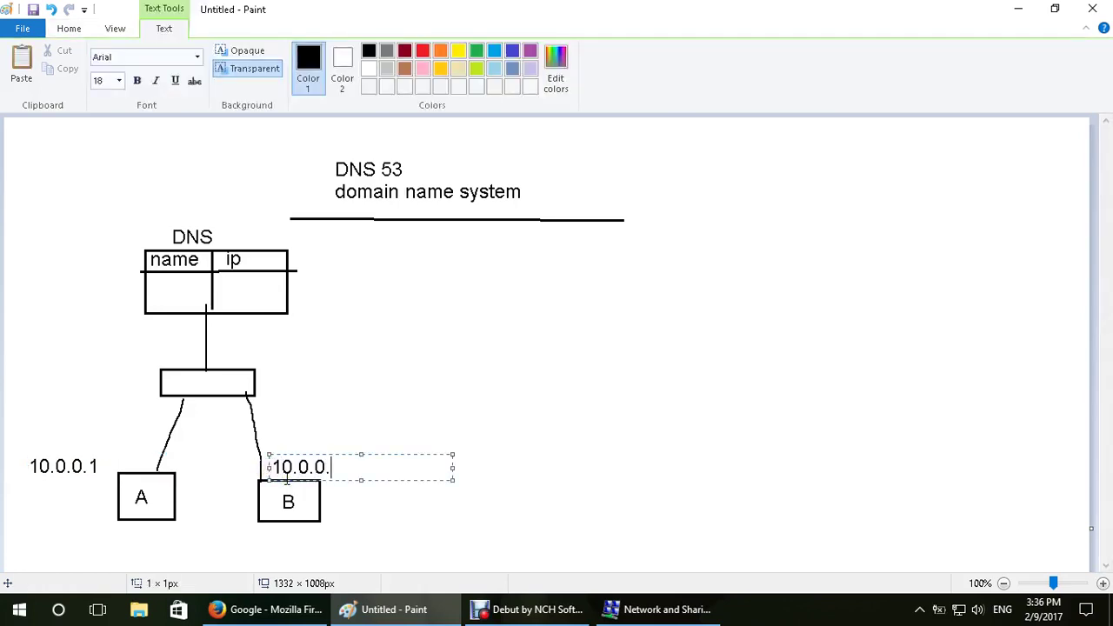
Step: Fill the DNS table with two rows pairing name A with ip .1 and name B with ip .2
click(154, 284)
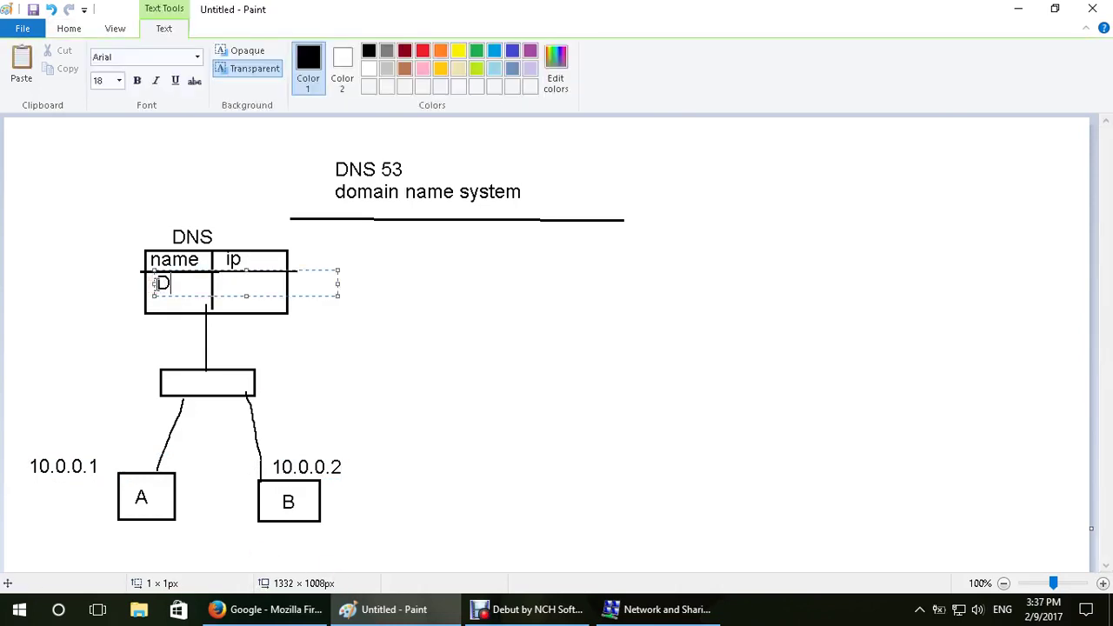
text(A)
click(345, 380)
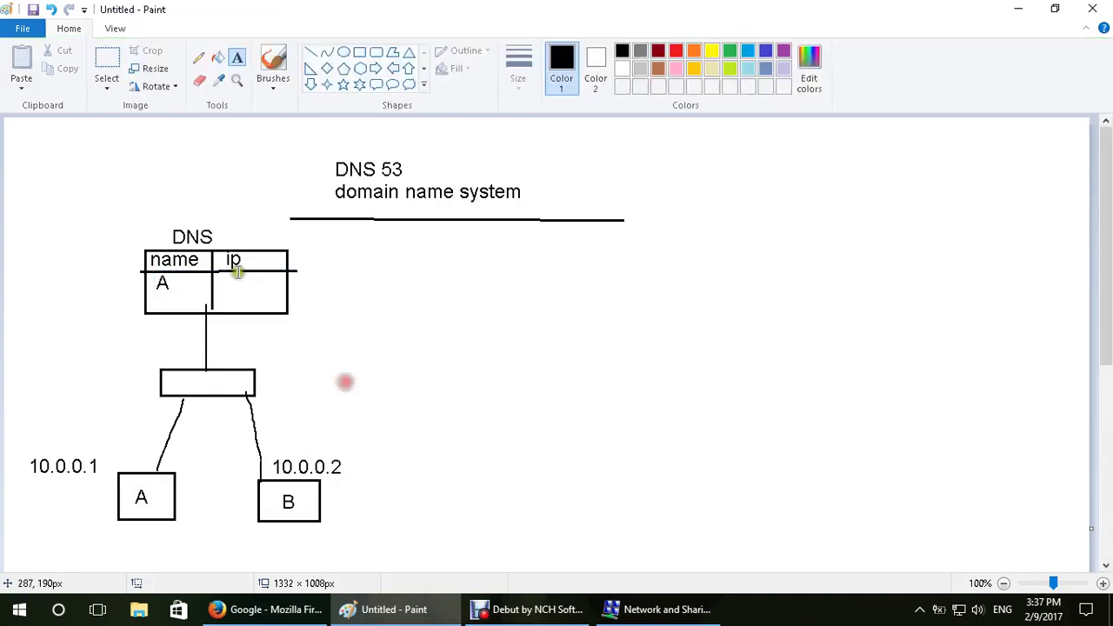
click(235, 281)
text(.1)
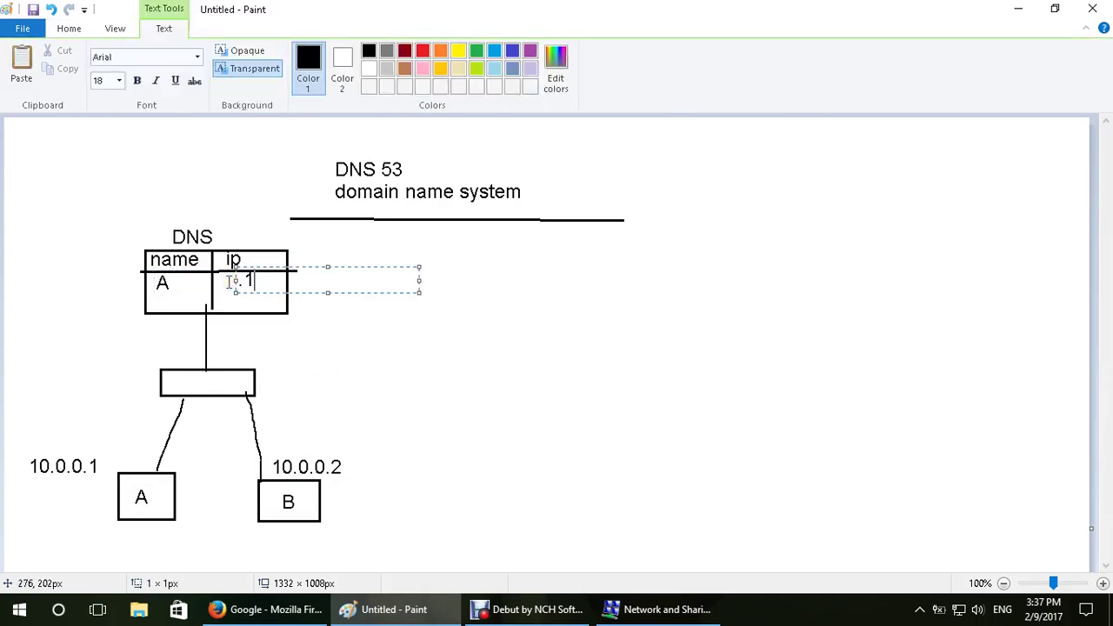
click(163, 300)
text(B)
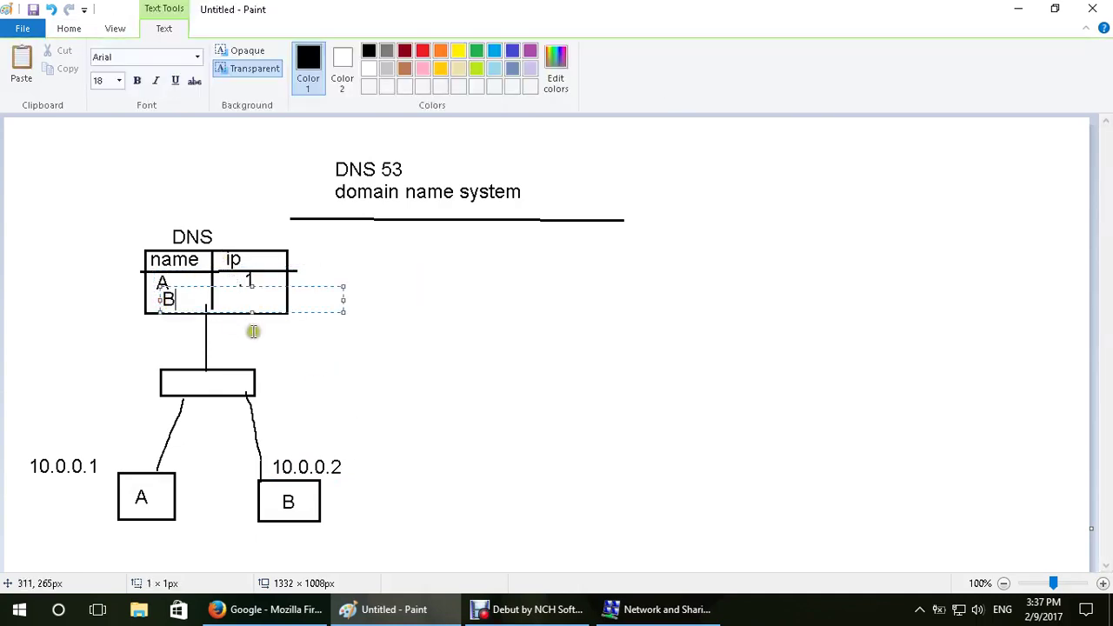
click(292, 353)
click(234, 298)
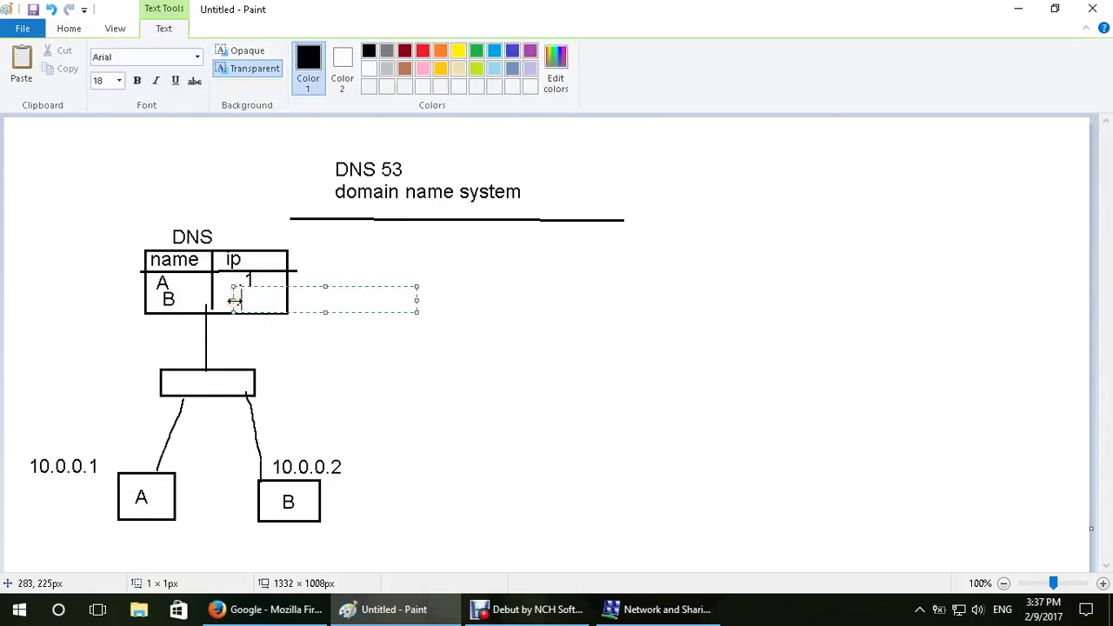
text(.2)
click(287, 384)
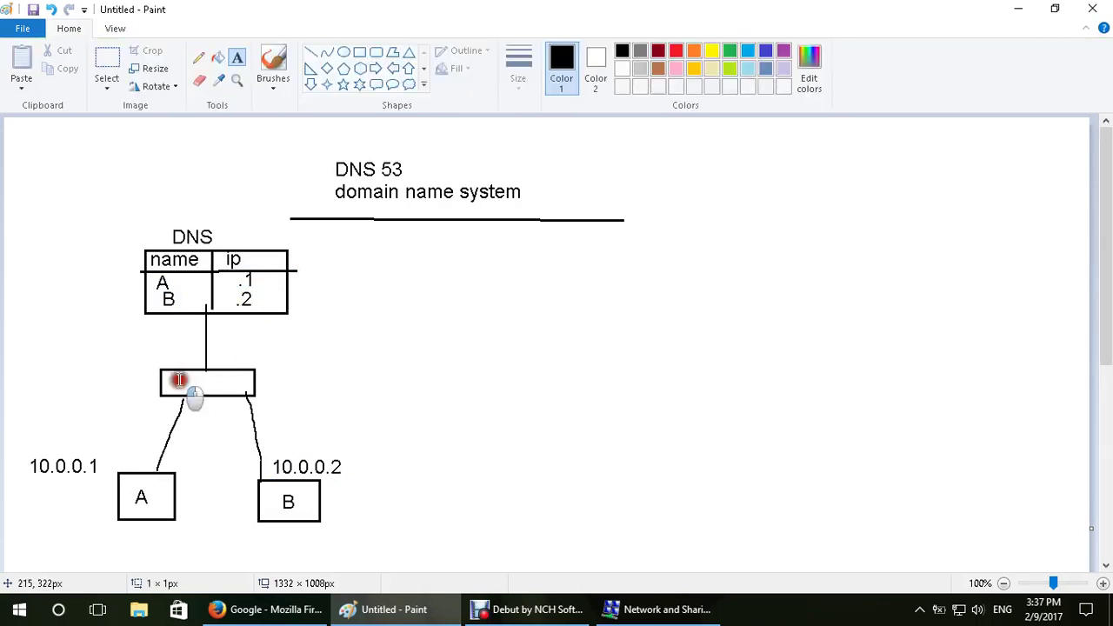
Step: Label the flat middle rectangle sw and draw a curved freehand arrow from box A towards box B
click(178, 379)
text(sw)
click(365, 440)
click(198, 58)
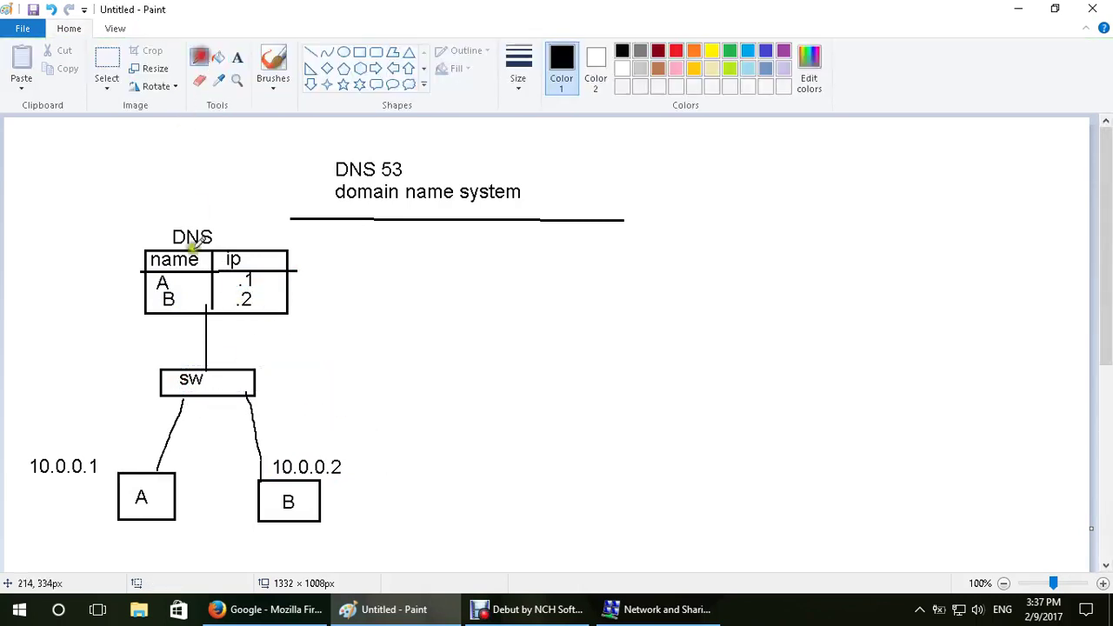
mouse_move(159, 477)
mouse_down()
mouse_move(164, 464)
mouse_move(241, 462)
mouse_move(219, 455)
mouse_up()
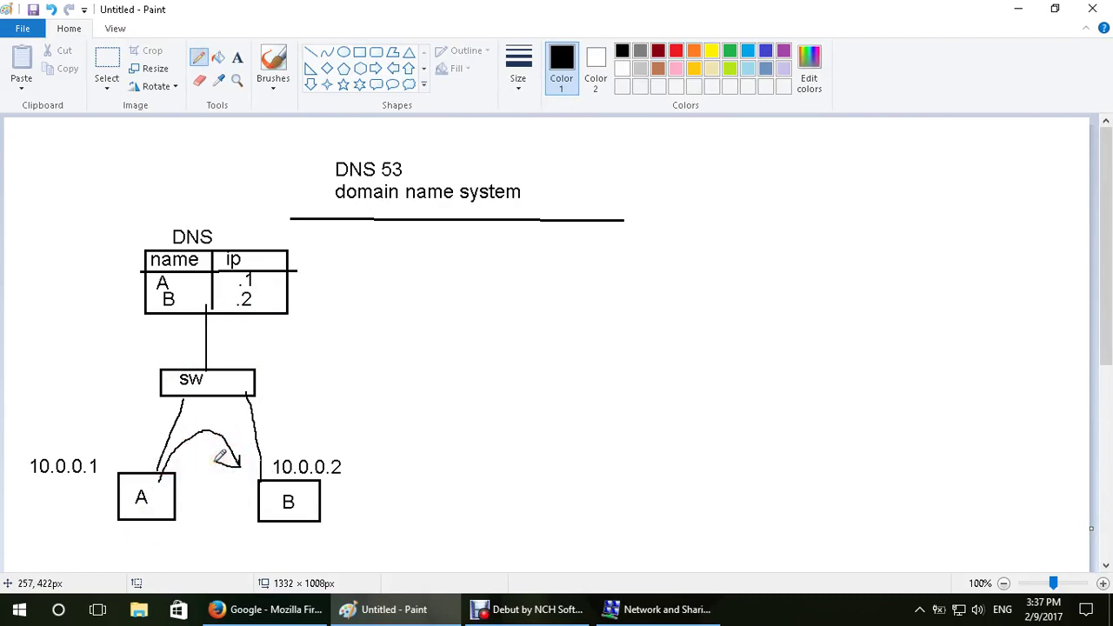
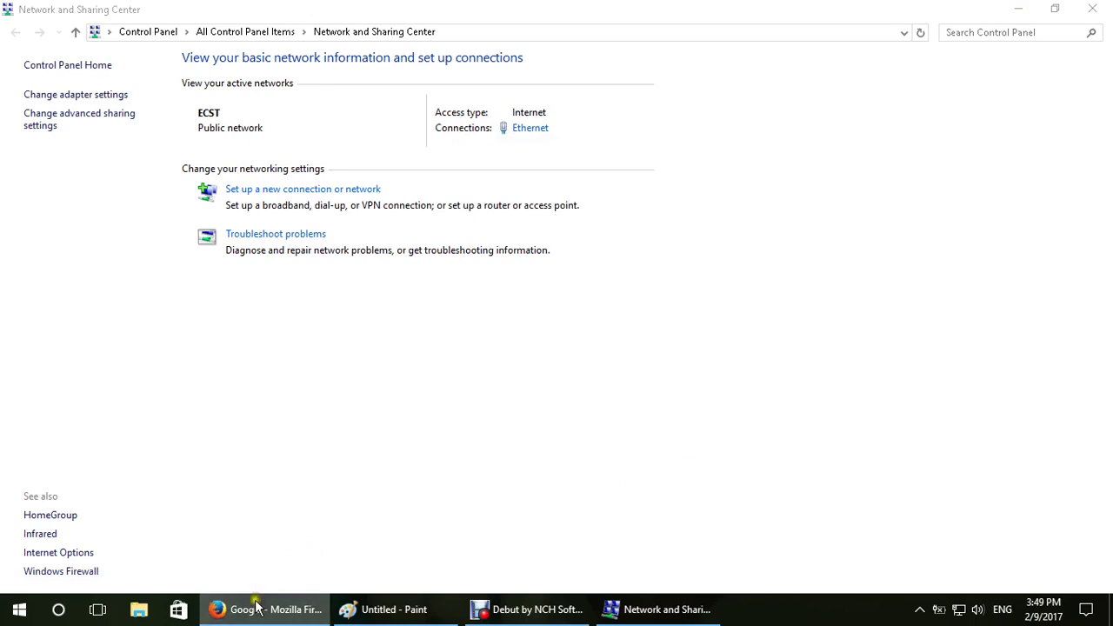
click(260, 609)
click(910, 40)
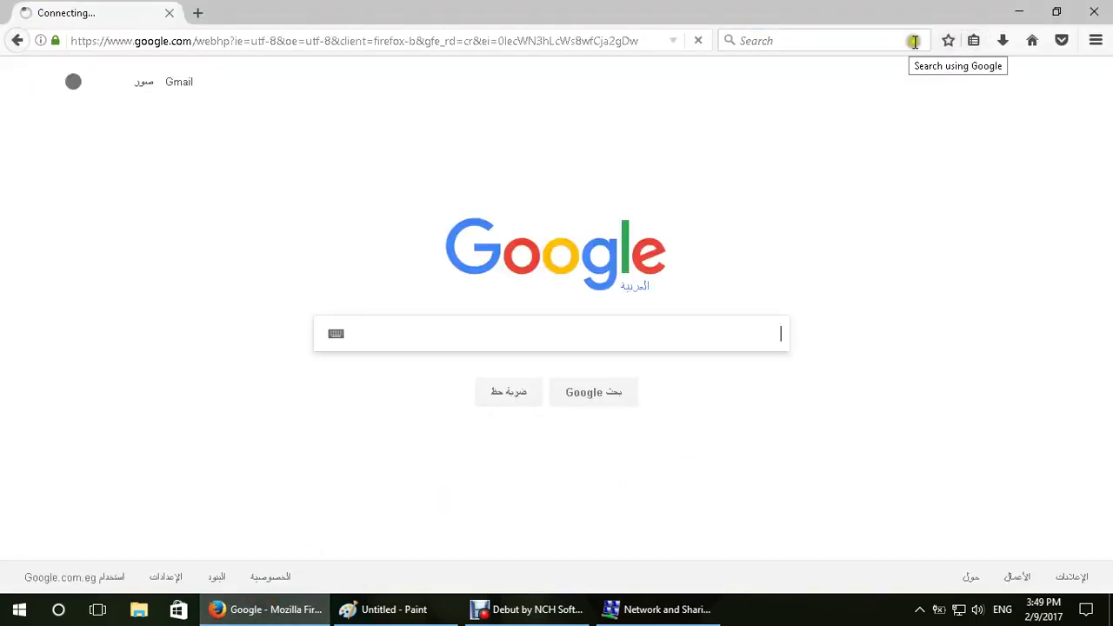
click(844, 39)
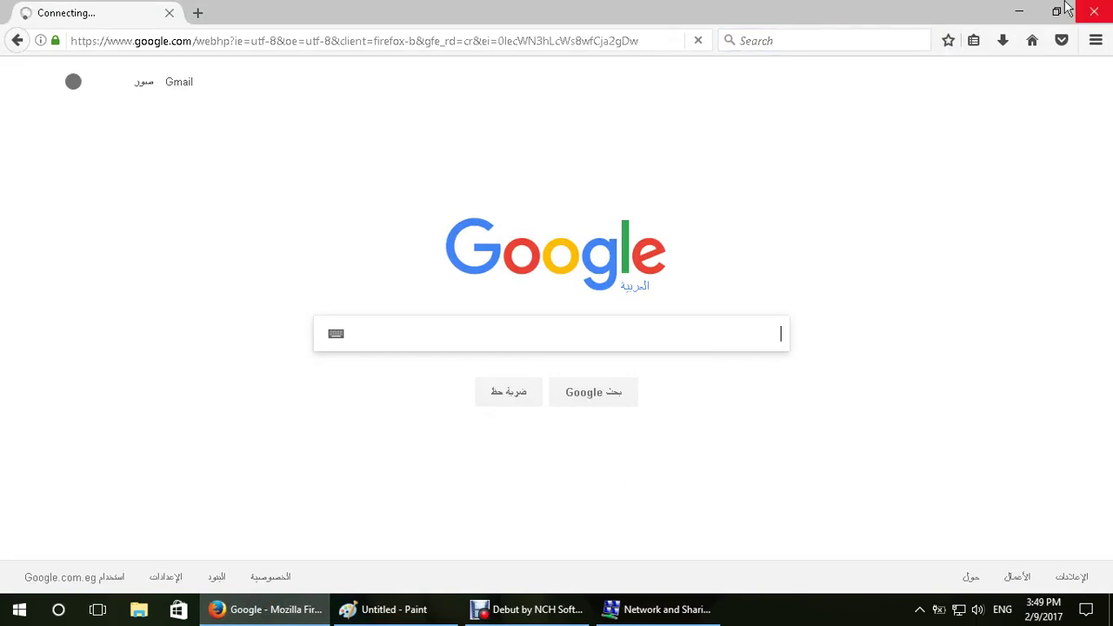
click(1020, 11)
Step: Open a Command Prompt window by running cmd
right_click(19, 609)
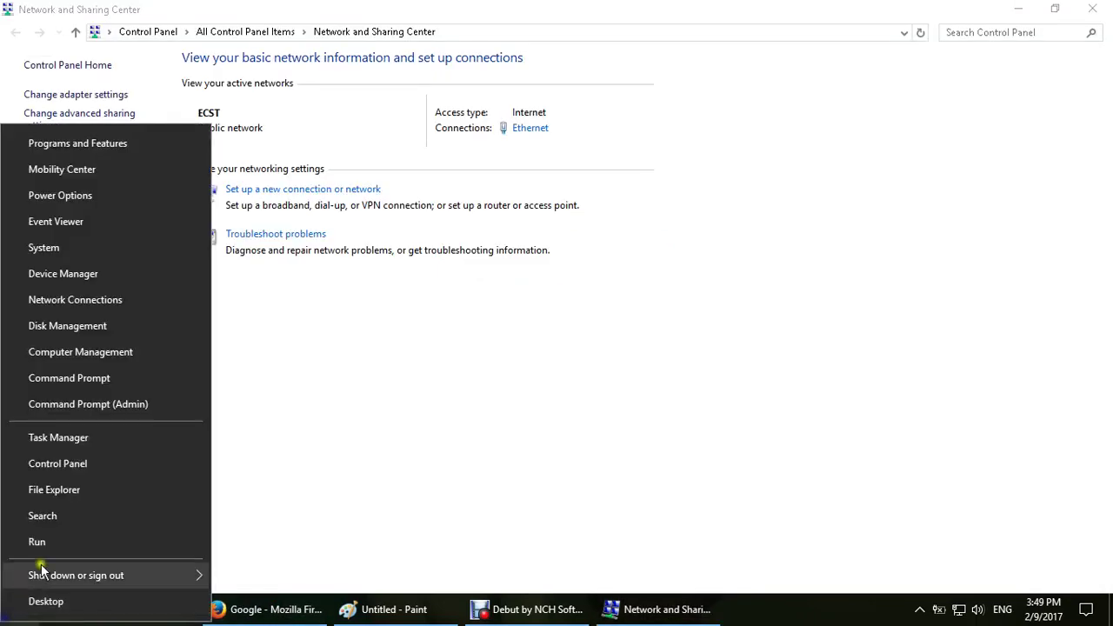
click(43, 537)
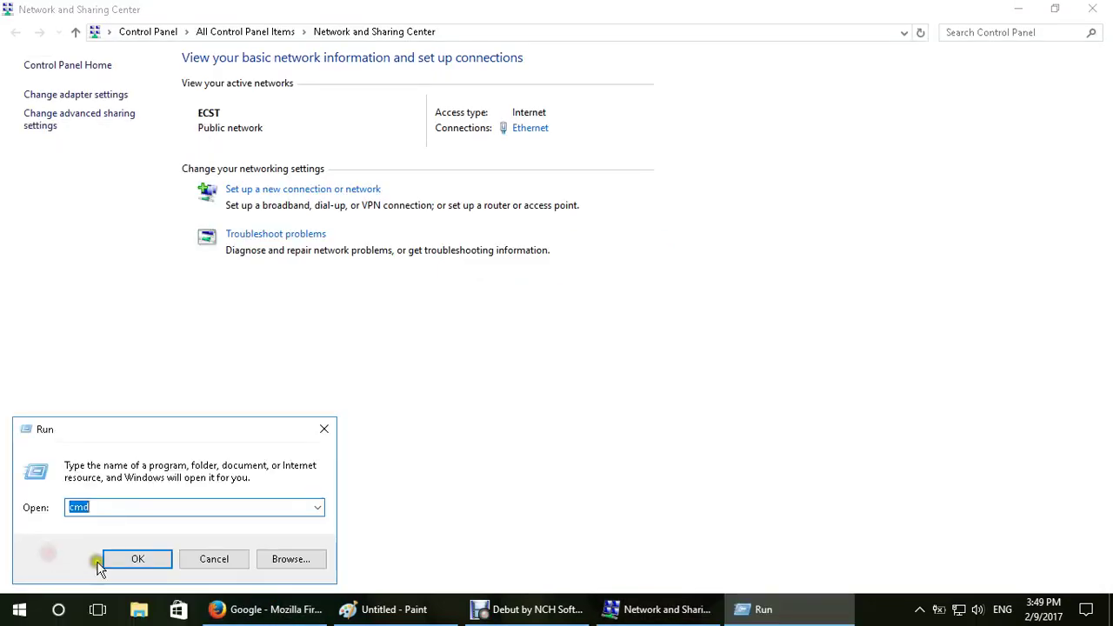
click(155, 564)
click(456, 399)
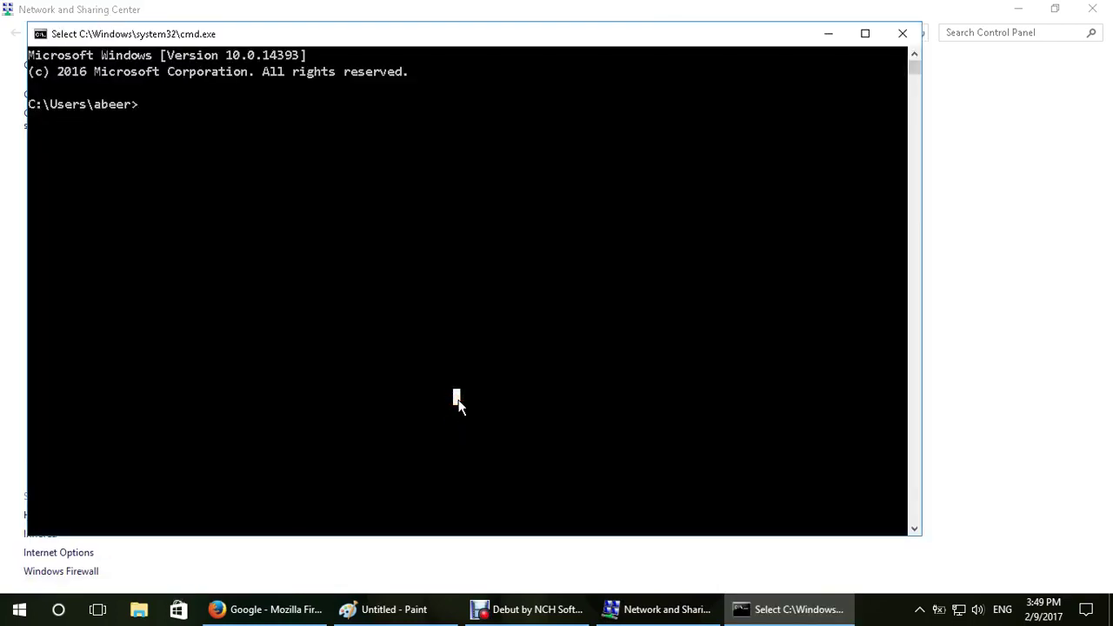
Step: Show the ipconfig help with the command ipconfig /? and highlight the /flushdns option in its list
text(ip)
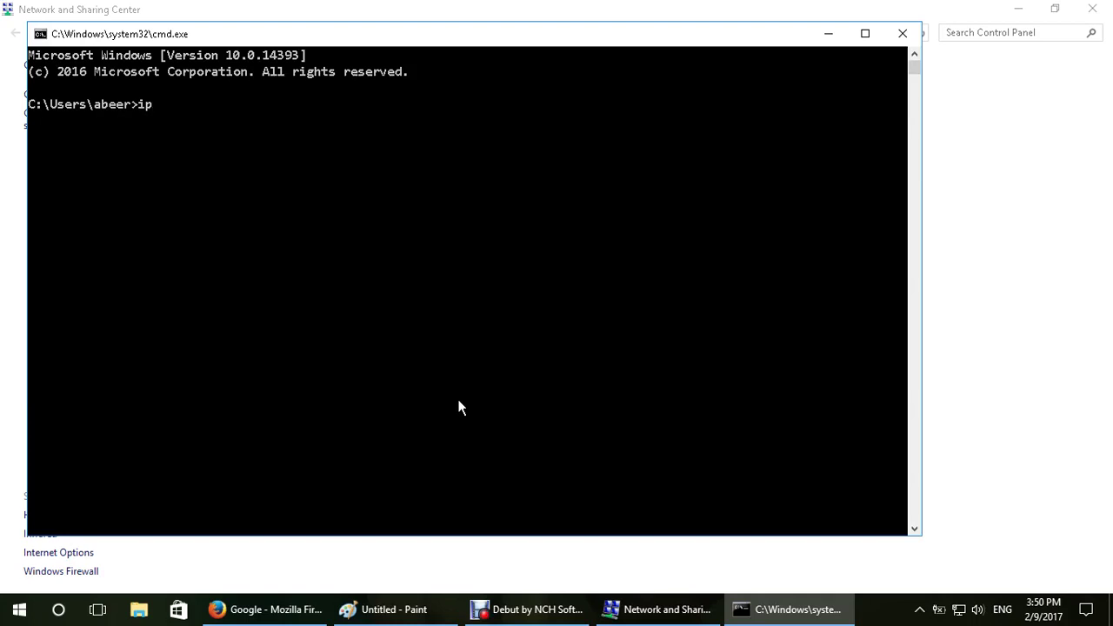
text(config /)
text(?)
key(Return)
scroll(175, 157, up, 4)
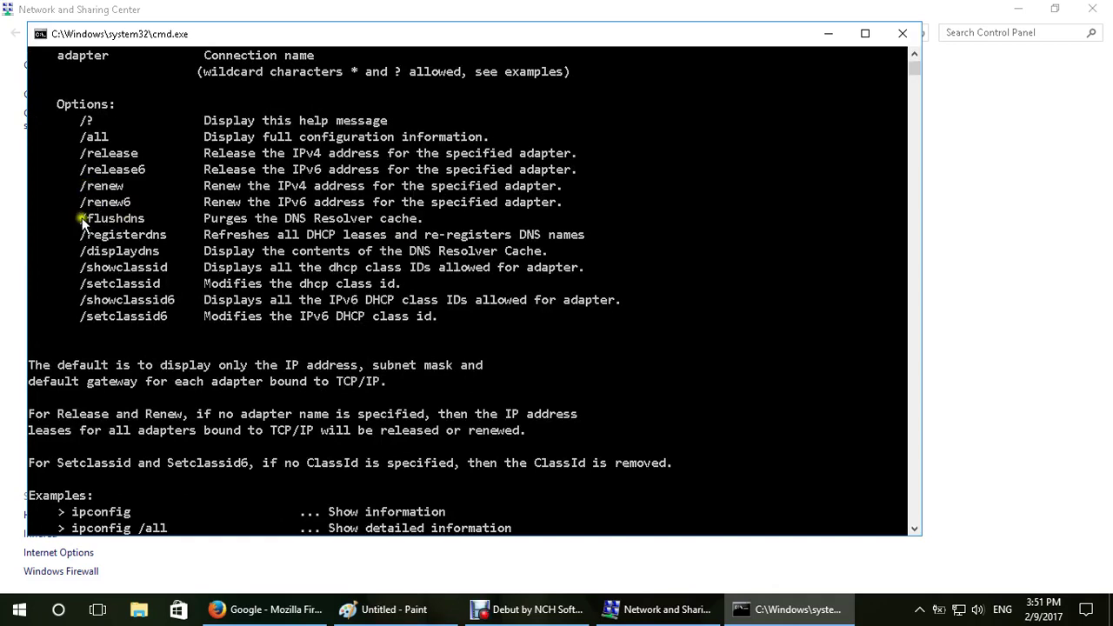
drag(81, 217, 145, 220)
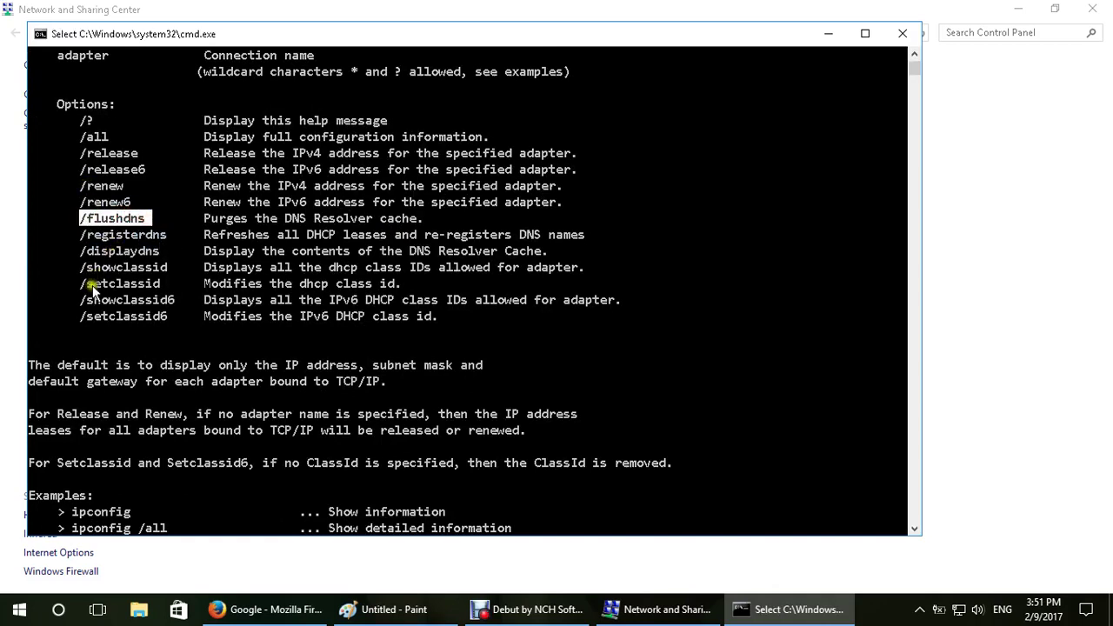
Step: Copy the /displaydns option from the help text and run ipconfig /displaydns
drag(86, 249, 159, 251)
right_click(161, 275)
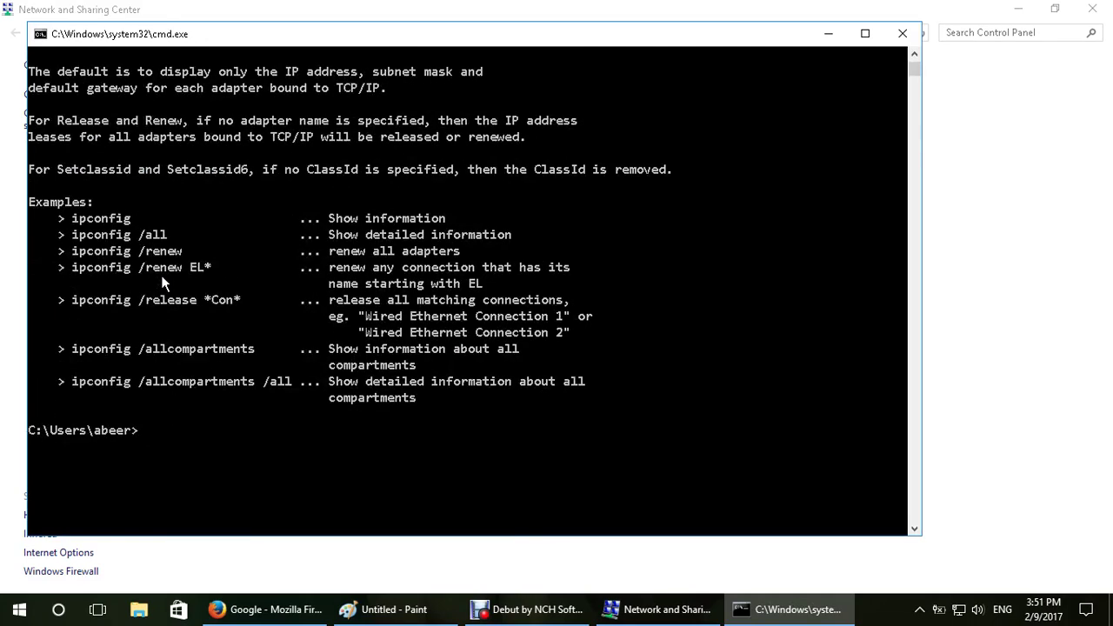
key(Up)
key(BackSpace)
key(BackSpace)
right_click(161, 275)
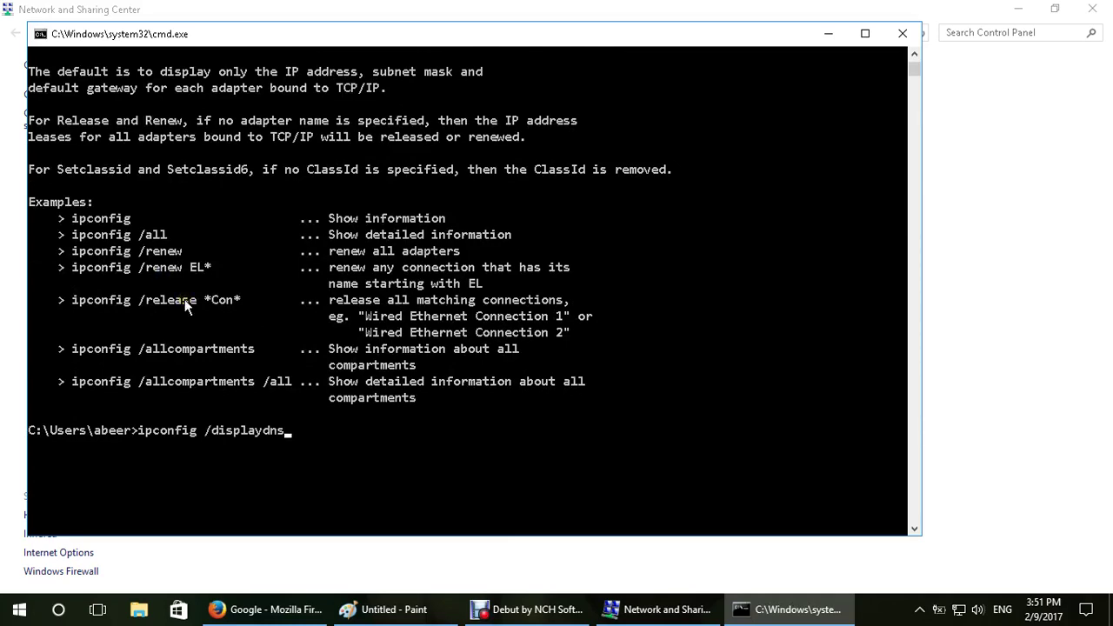
key(Return)
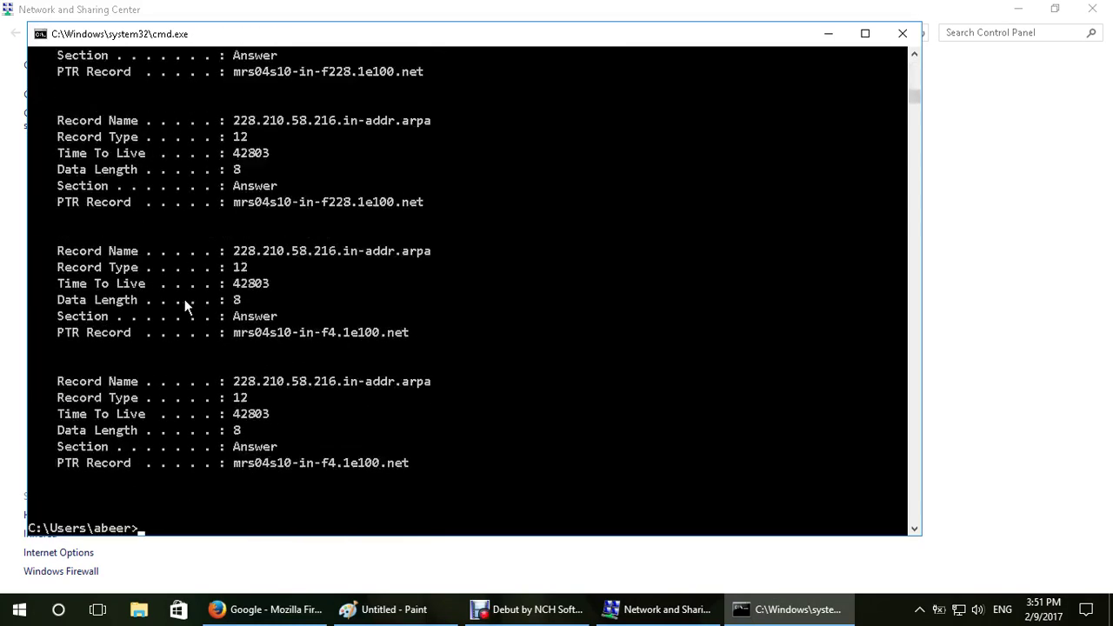
Step: Look through the cached DNS records and highlight the record name clients.l.google.com and its A (Host) Record address
scroll(360, 414, up, 6)
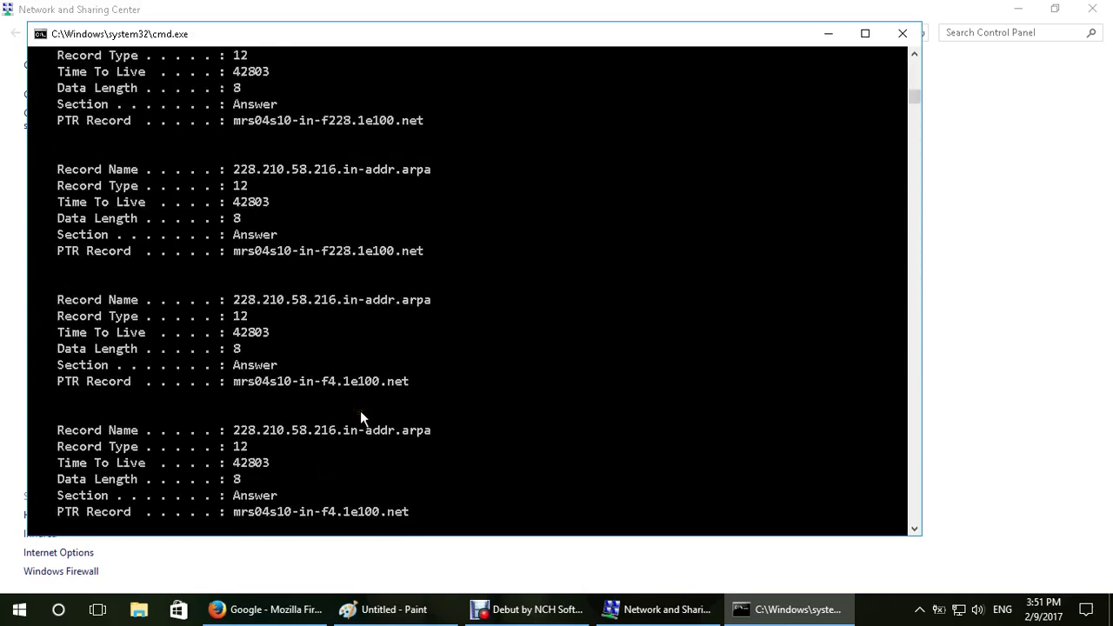
scroll(896, 421, up, 6)
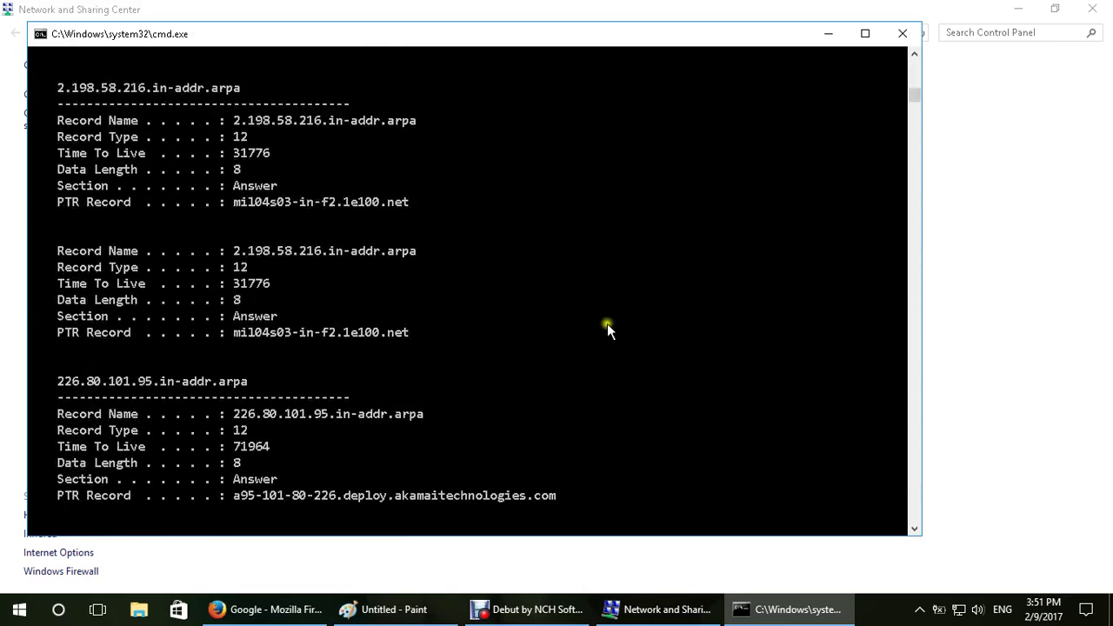
scroll(494, 285, up, 7)
scroll(494, 290, up, 7)
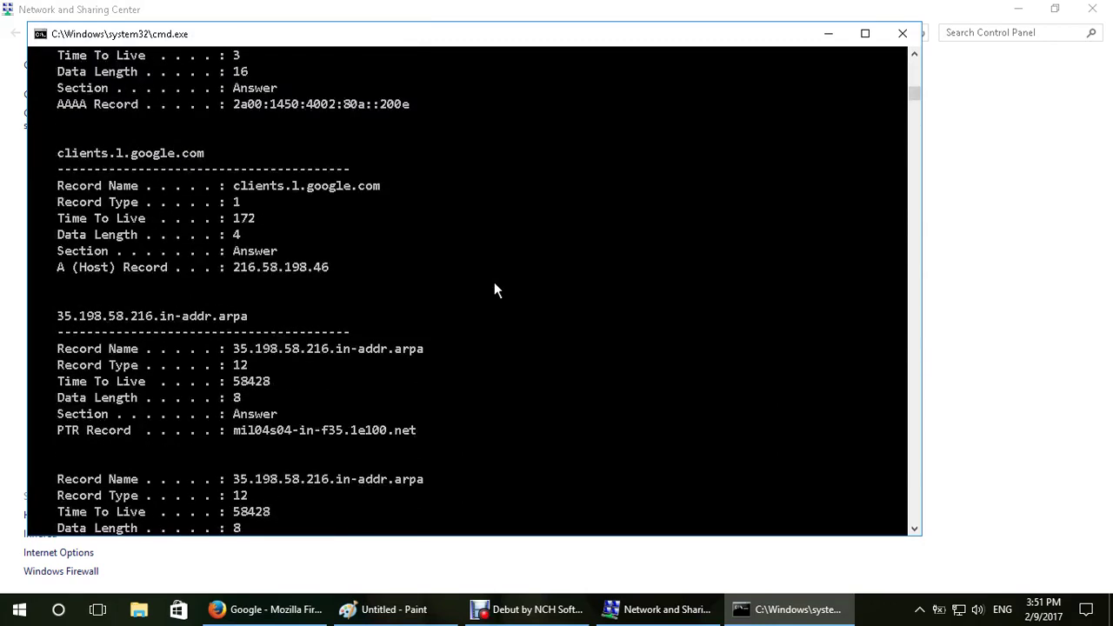
scroll(494, 290, down, 2)
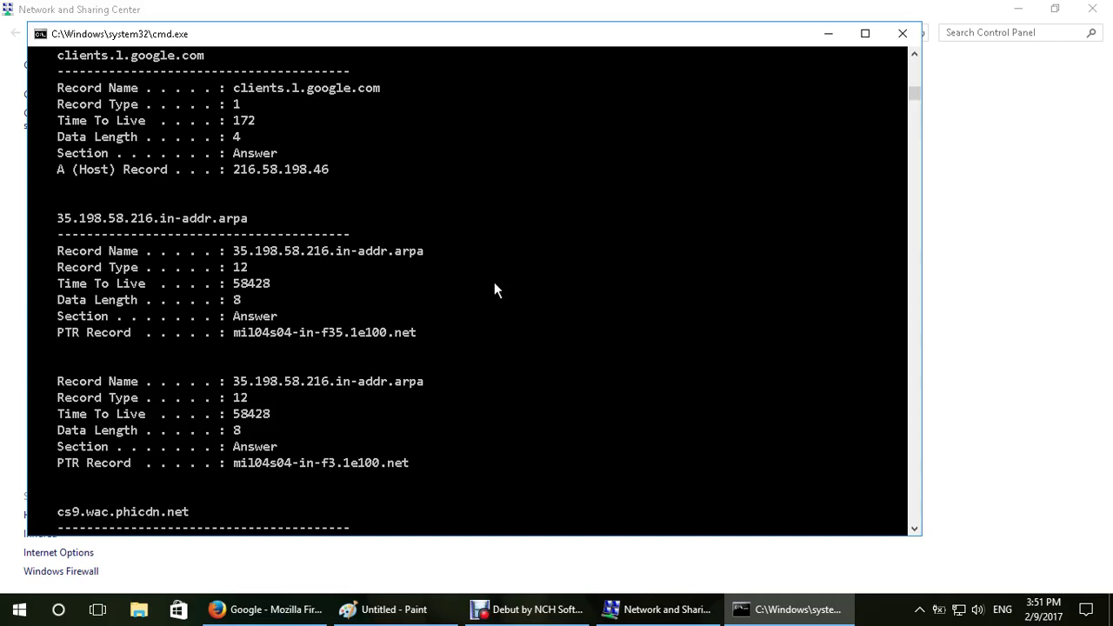
click(235, 89)
drag(235, 89, 379, 88)
scroll(529, 269, up, 1)
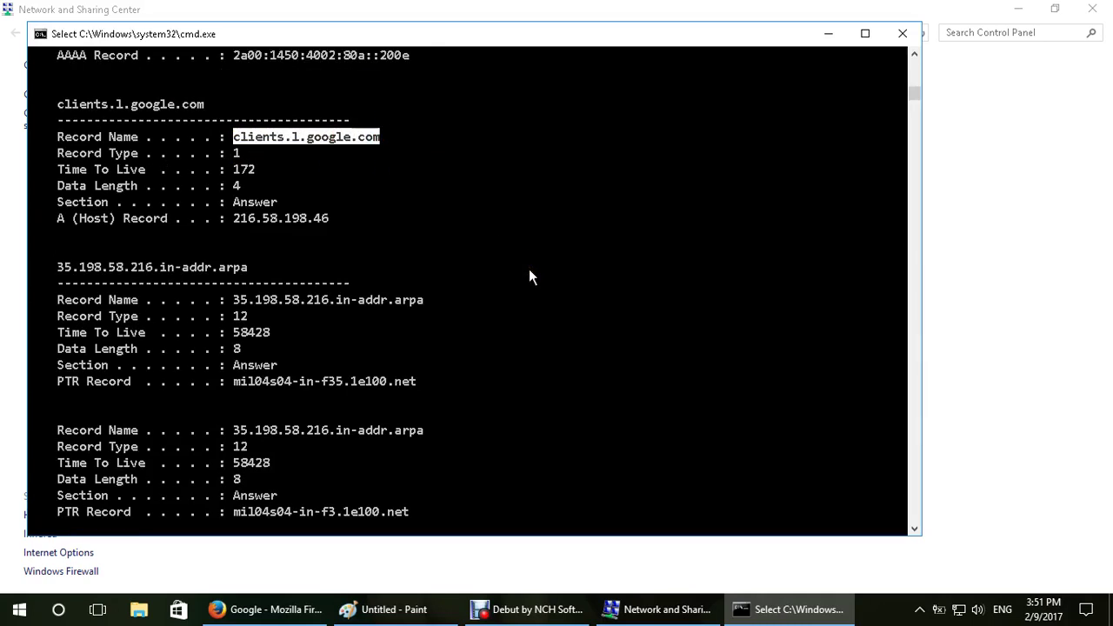
scroll(530, 270, up, 1)
drag(235, 267, 319, 271)
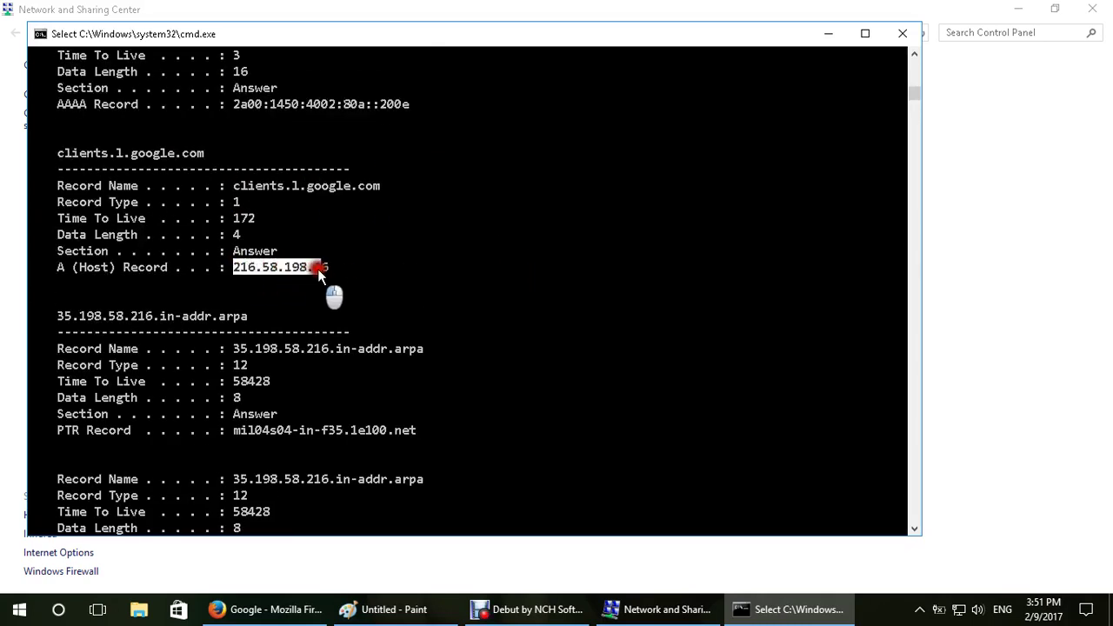
Step: Highlight the record name and AAAA Record address in the other clients.l.google.com entry, and review the records before it
scroll(434, 263, up, 4)
drag(240, 219, 376, 218)
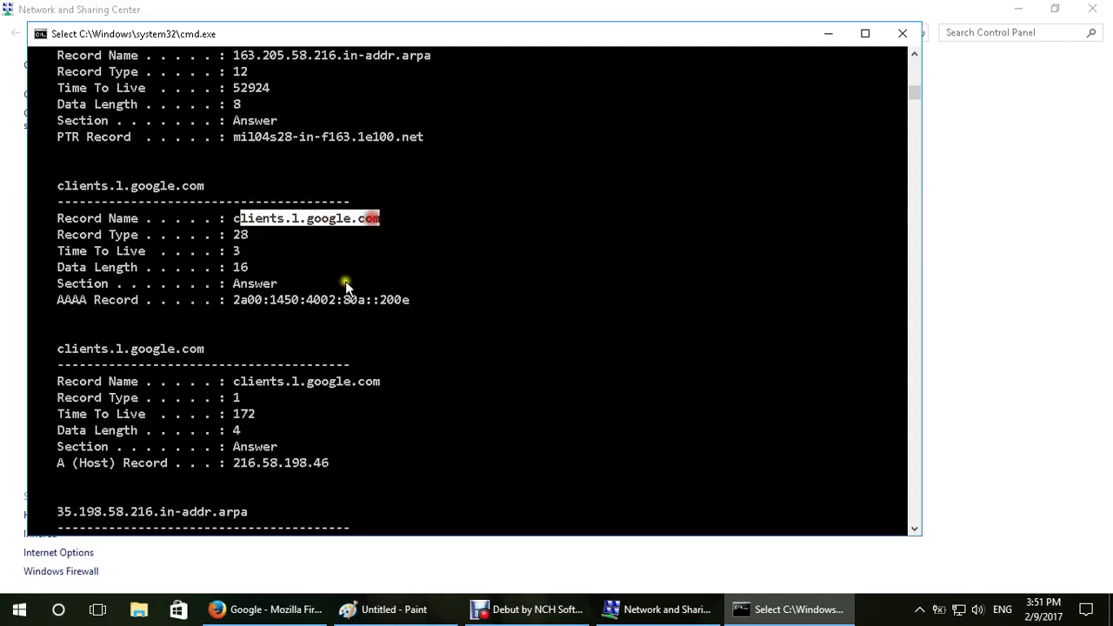
drag(248, 299, 409, 300)
scroll(408, 300, up, 1)
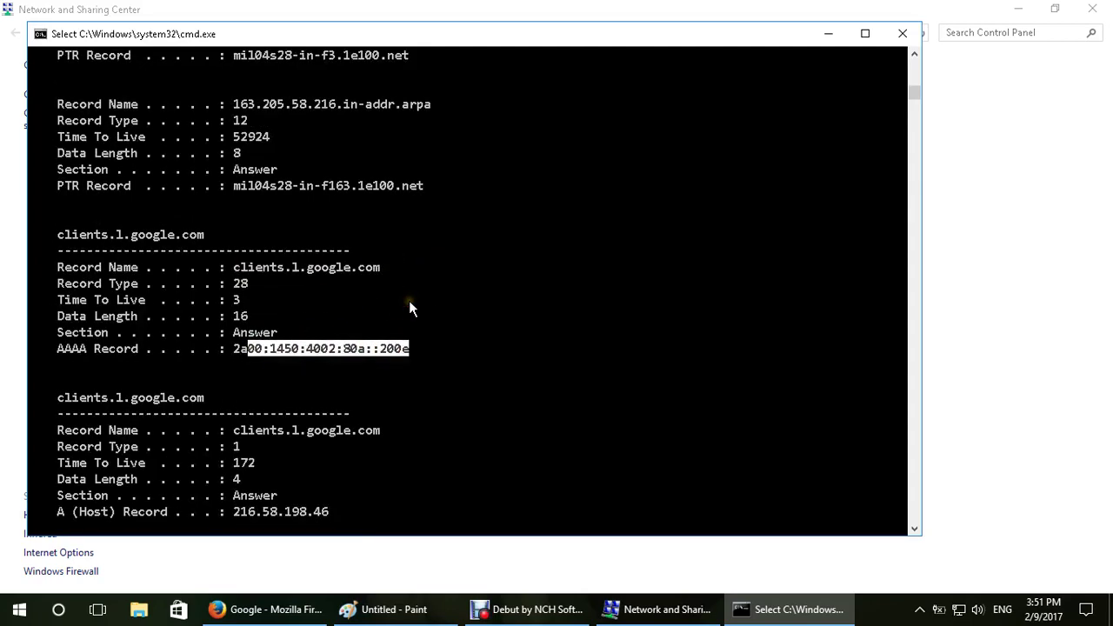
scroll(410, 302, up, 8)
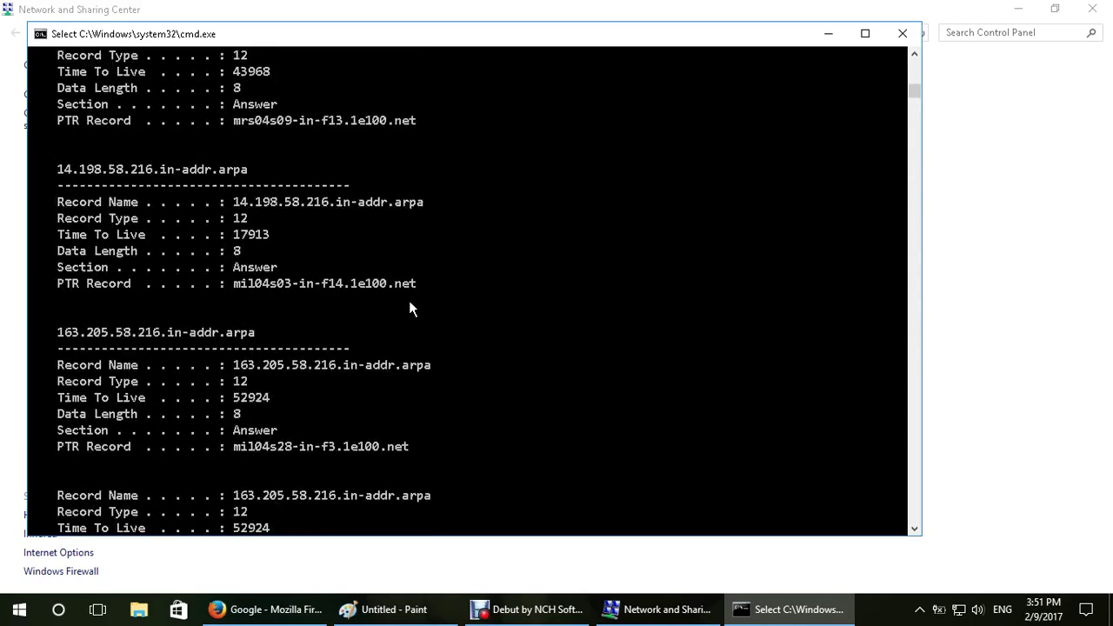
scroll(409, 302, up, 10)
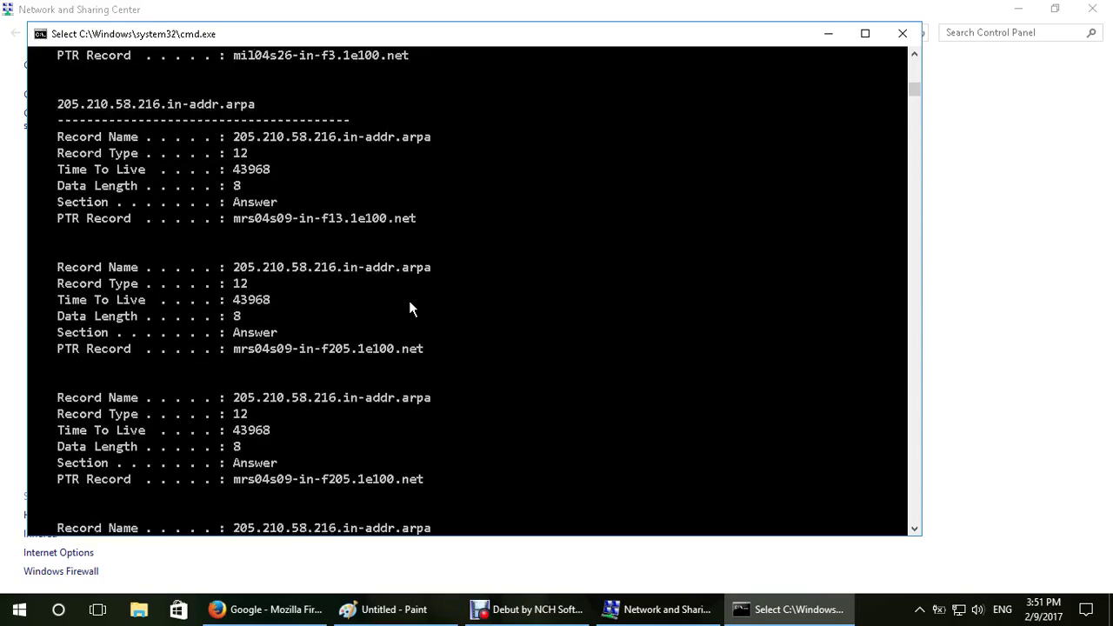
Step: Look back through the cached DNS records and highlight the record name clients.l.google.com in the entry with the A (Host) Record
scroll(409, 302, up, 10)
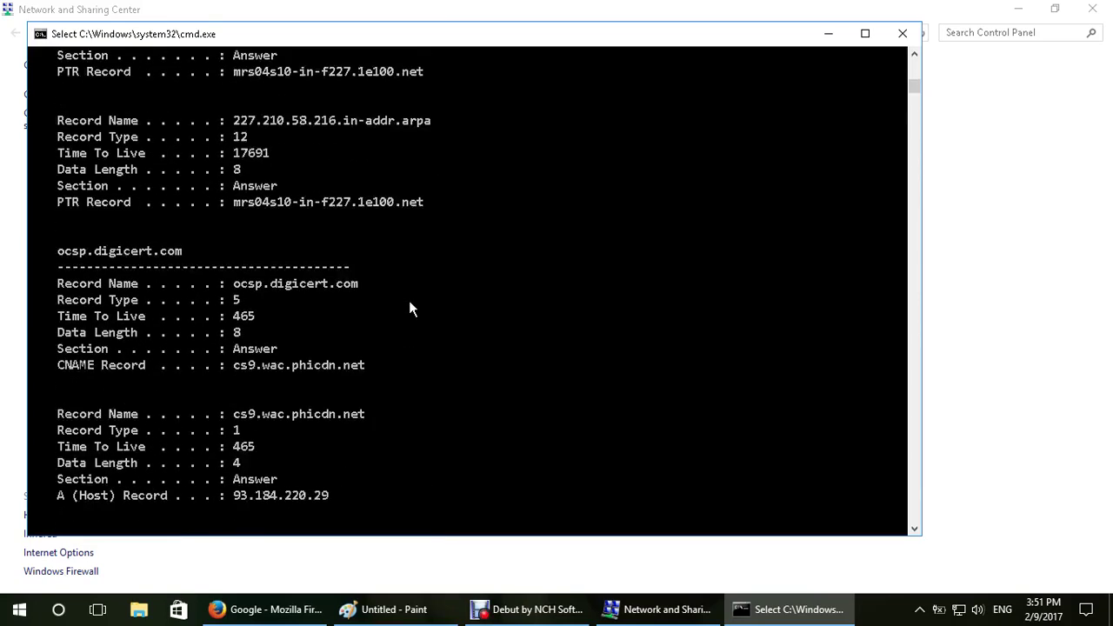
scroll(411, 307, up, 10)
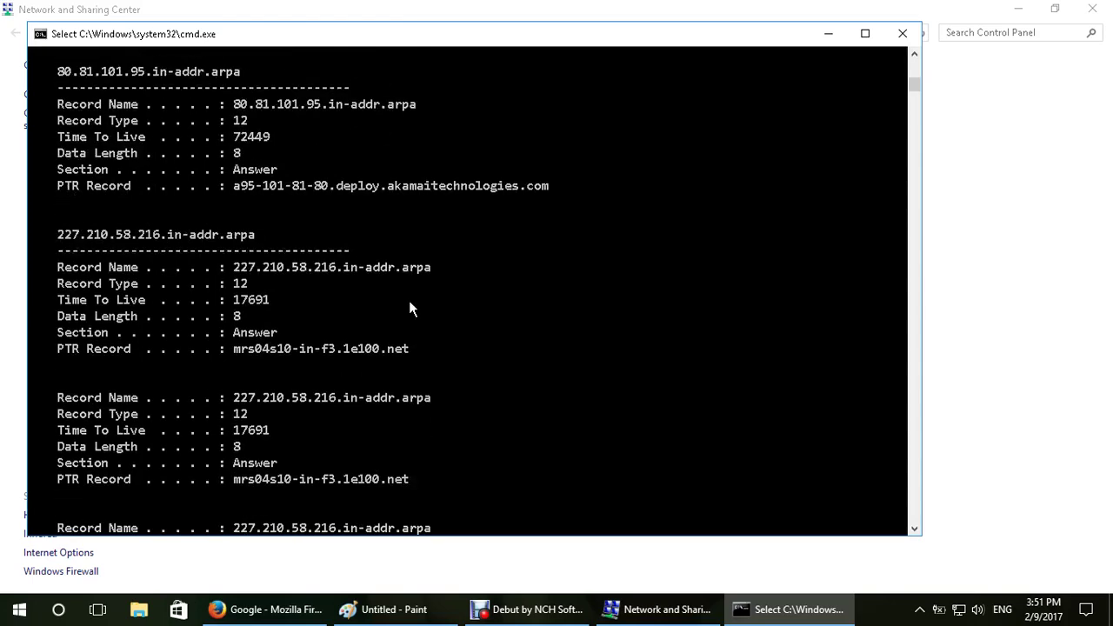
scroll(412, 309, up, 5)
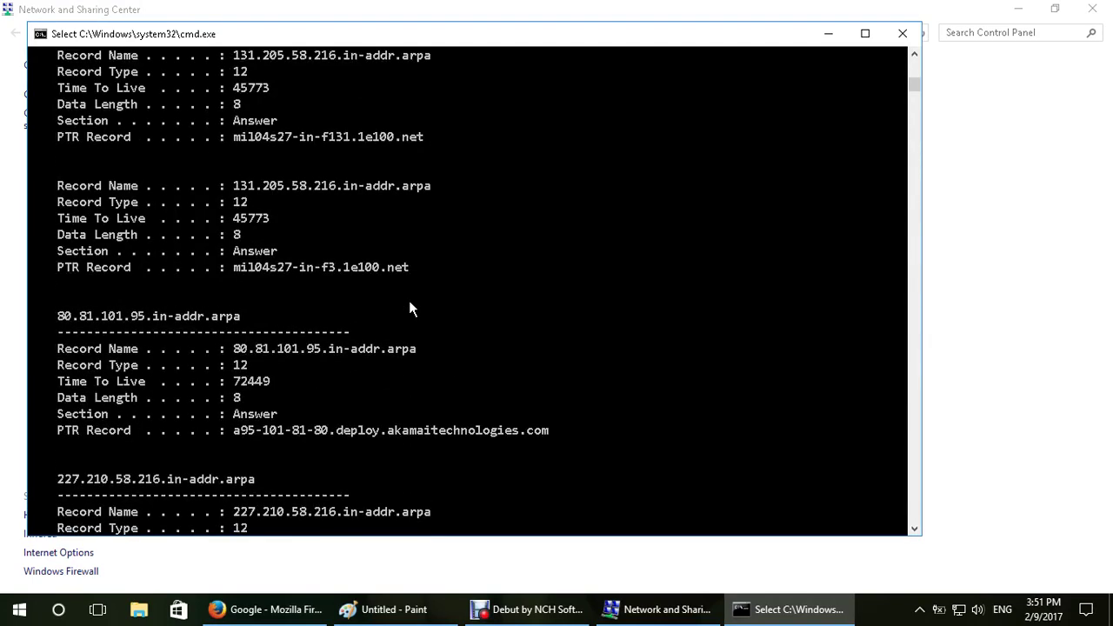
scroll(410, 307, up, 10)
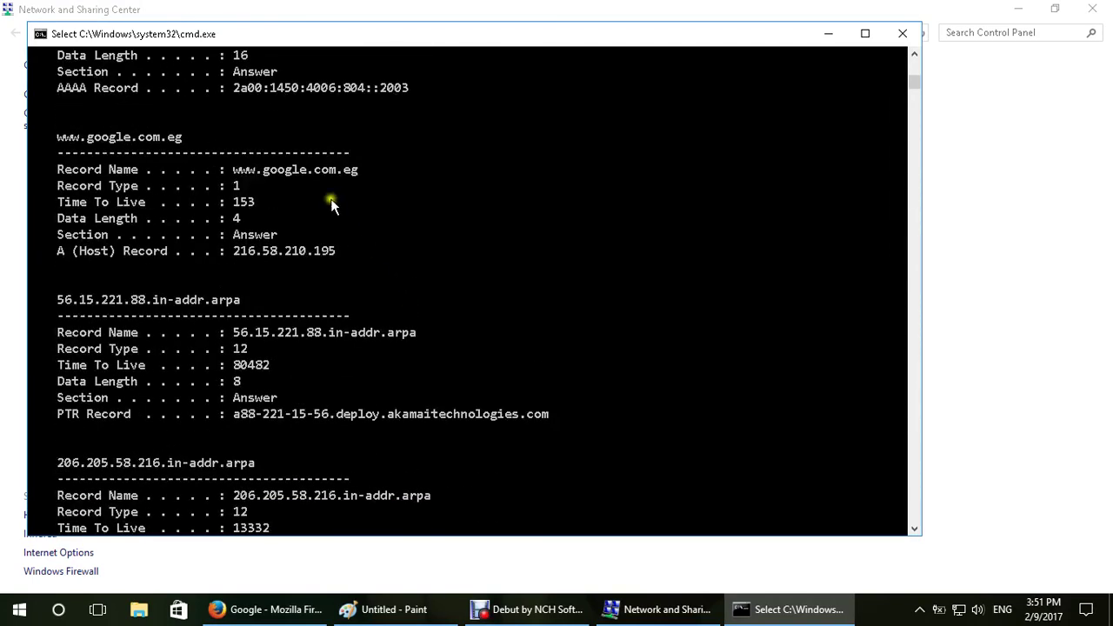
scroll(391, 261, down, 20)
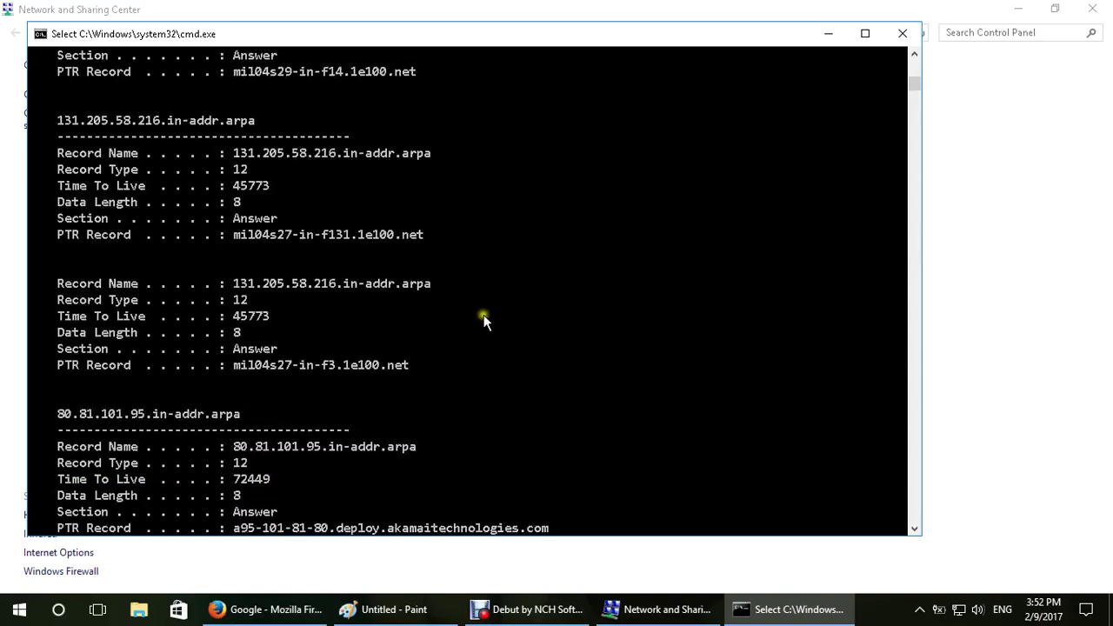
scroll(508, 393, down, 20)
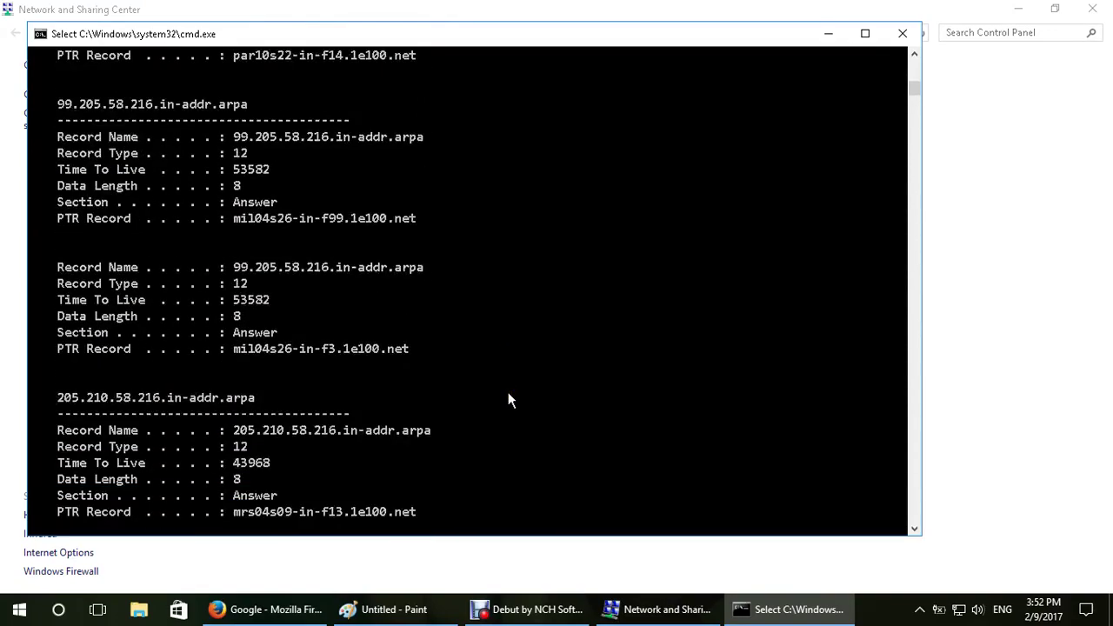
scroll(508, 392, down, 5)
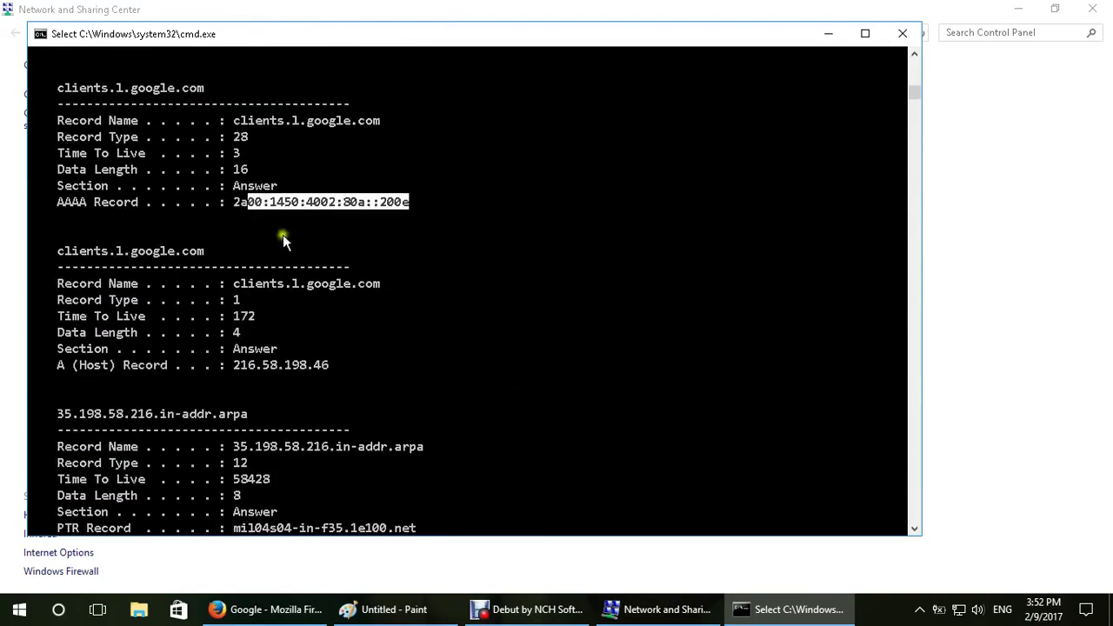
drag(234, 285, 381, 285)
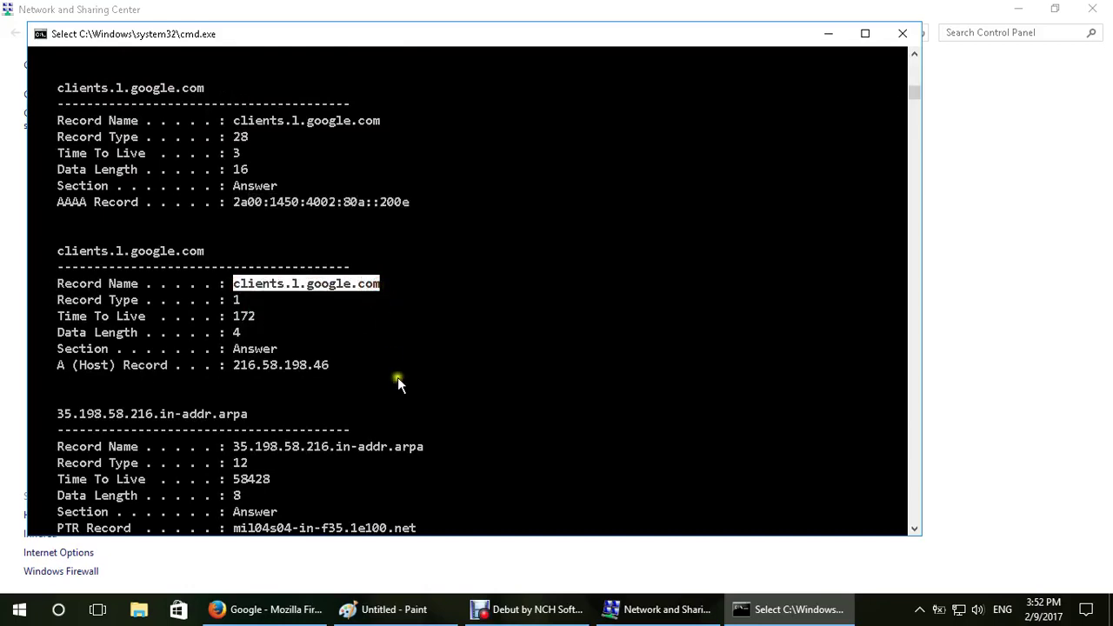
Step: Switch to Firefox and try to open the Google apps options from the Google home page
click(306, 617)
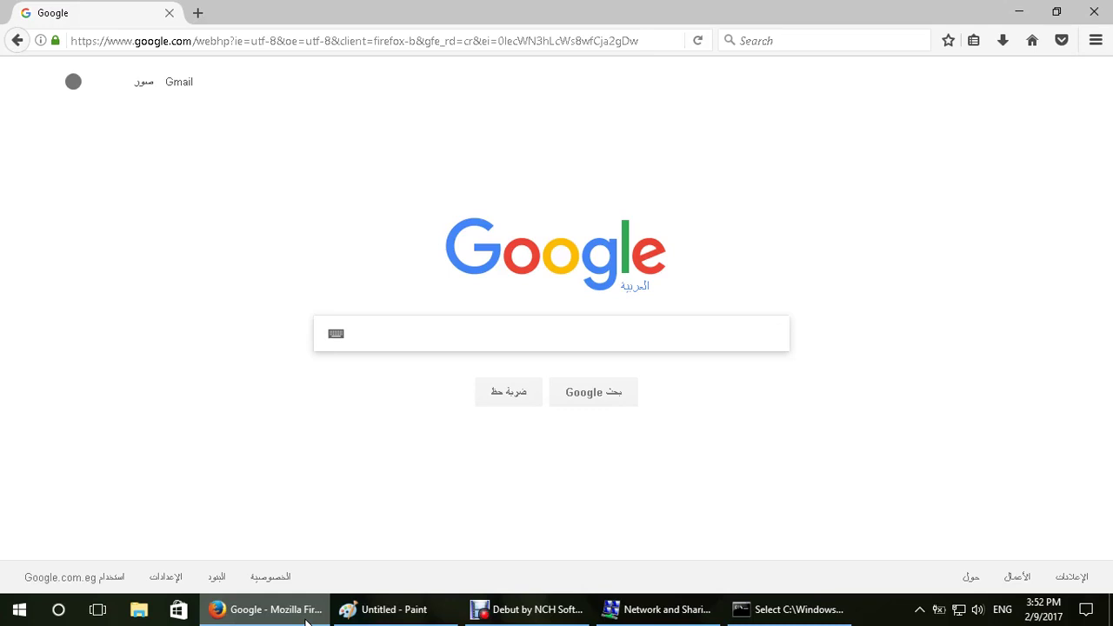
click(100, 83)
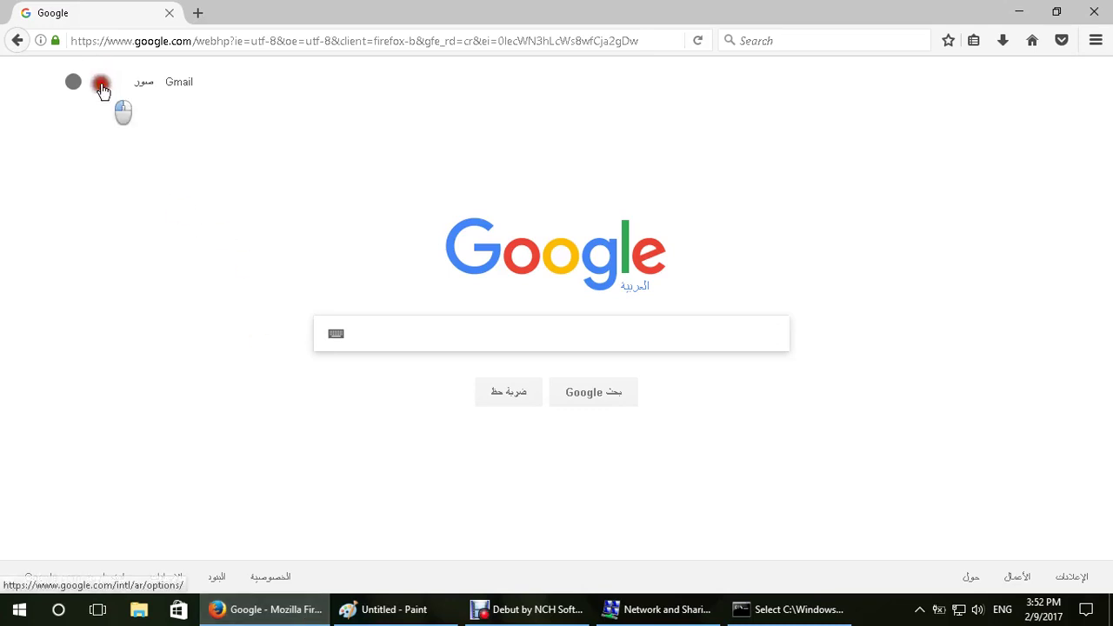
click(101, 89)
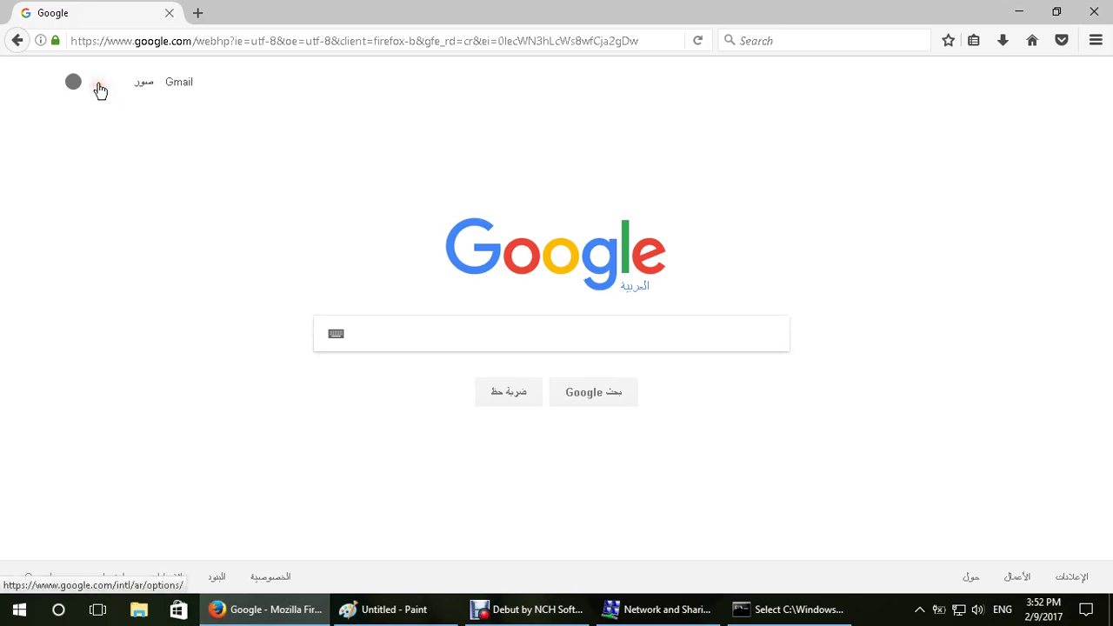
click(832, 42)
key(Return)
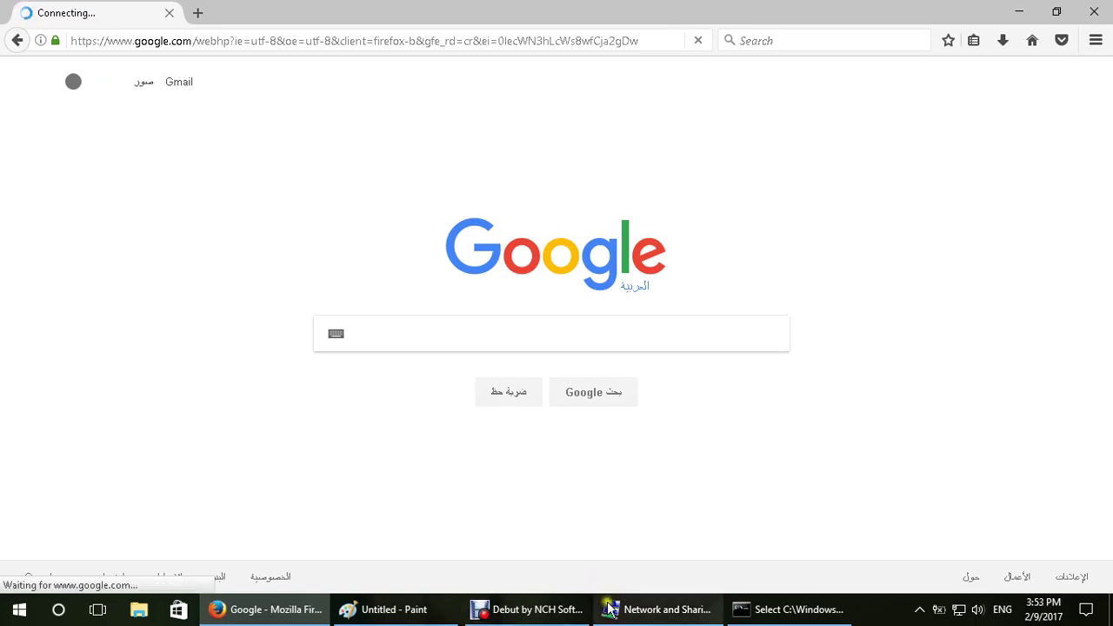
Step: Return to Command Prompt and copy the record name clients.l.google.com from the entry with the A (Host) Record
click(783, 613)
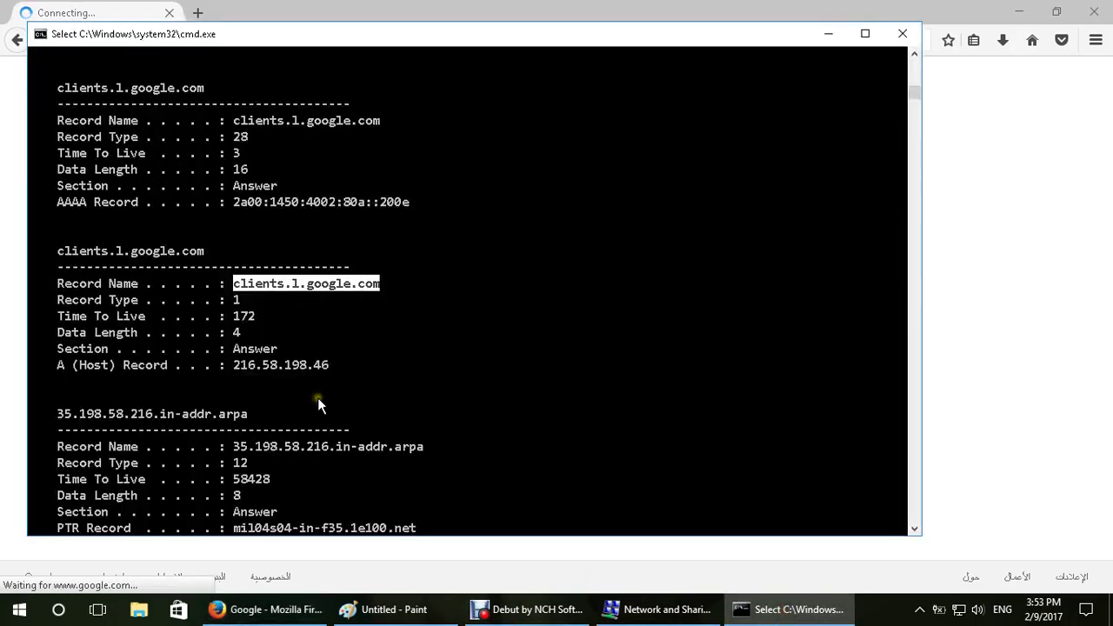
click(276, 352)
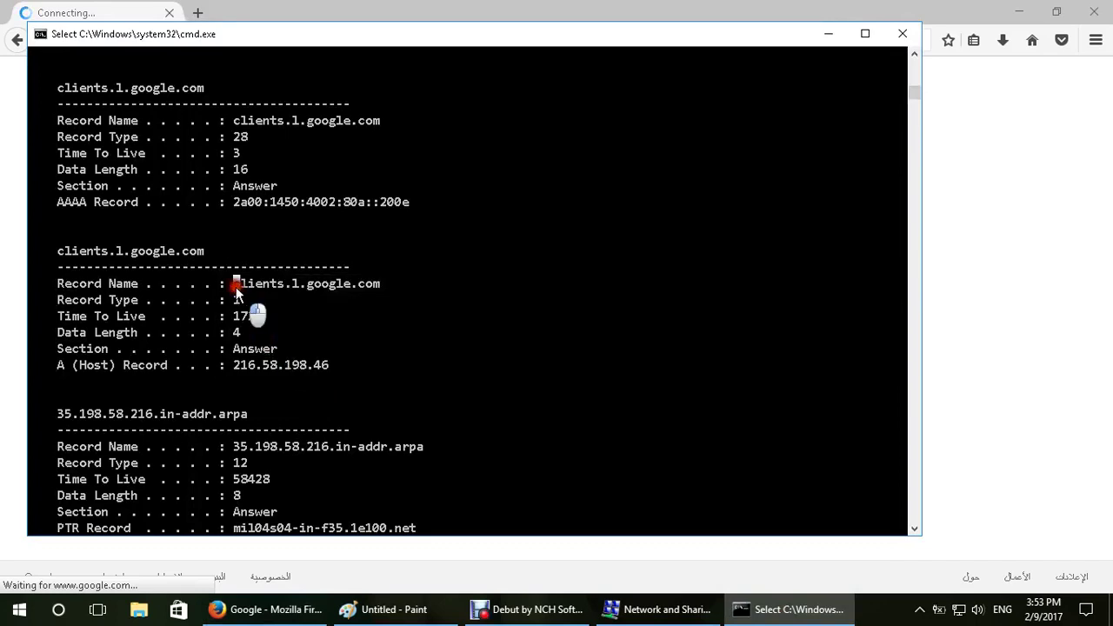
drag(236, 287, 376, 286)
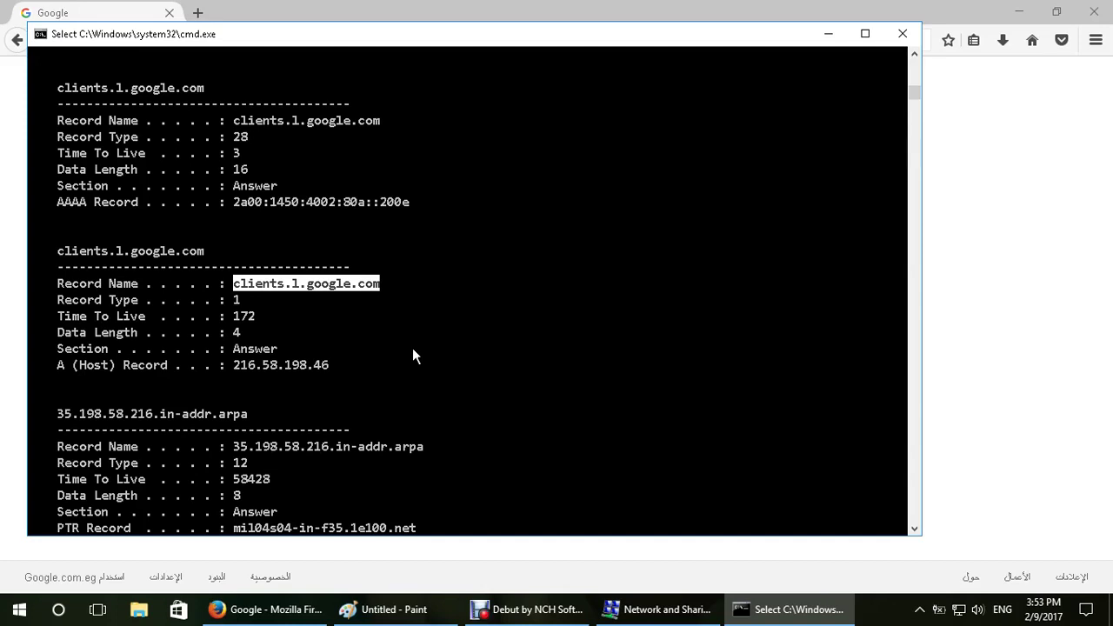
key(ctrl+c)
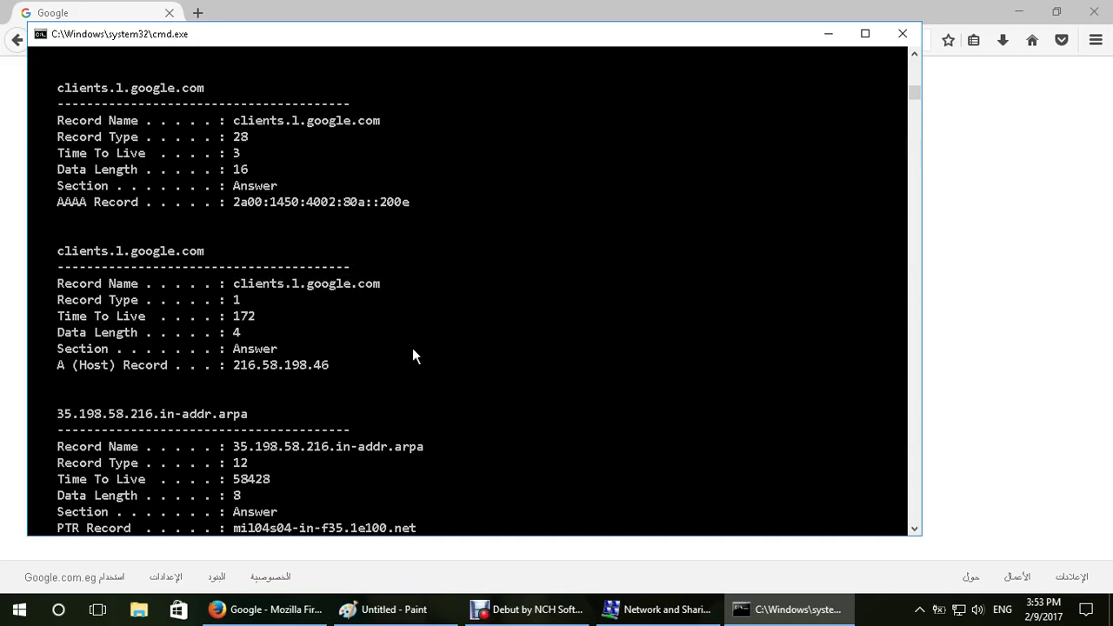
Step: Load the copied name clients.l.google.com in a new Firefox tab and compare it with the Google tab
click(261, 609)
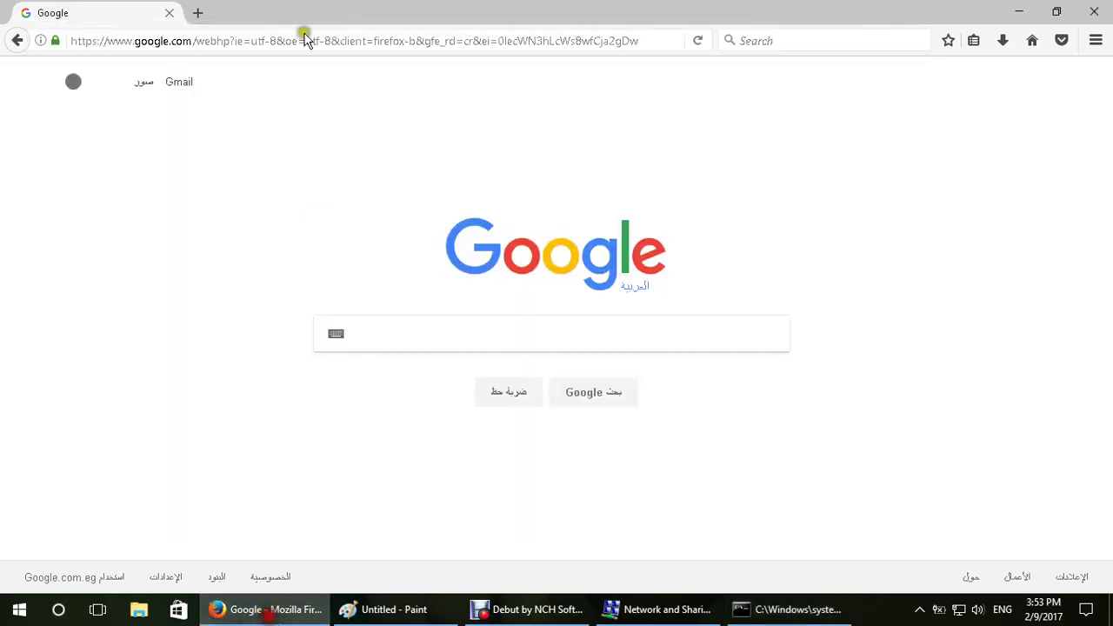
double_click(218, 12)
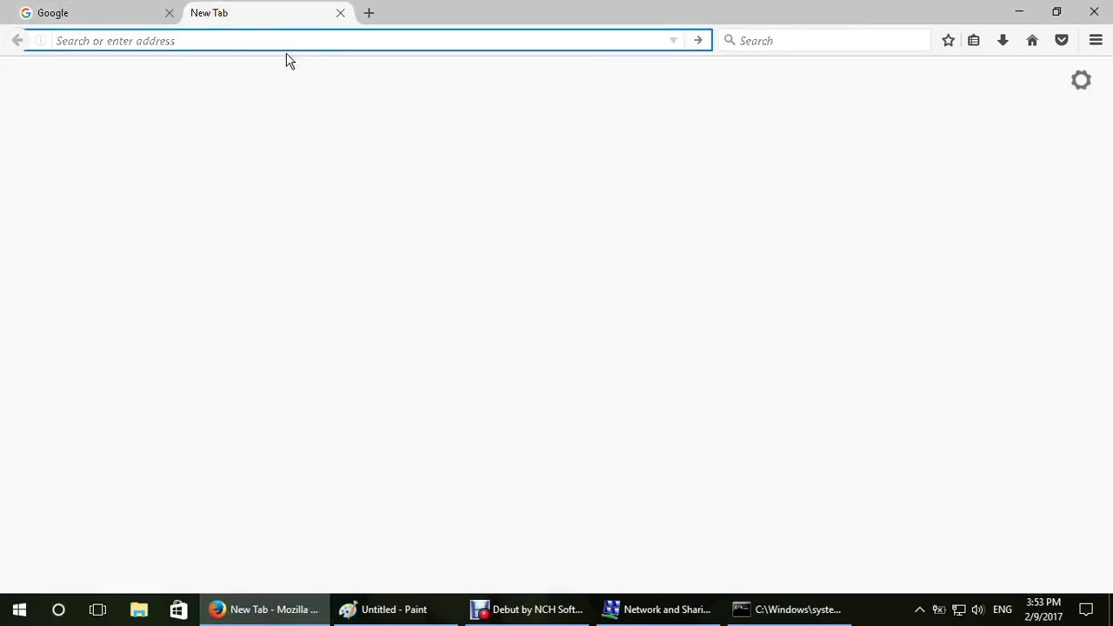
key(ctrl+v)
key(Return)
click(79, 13)
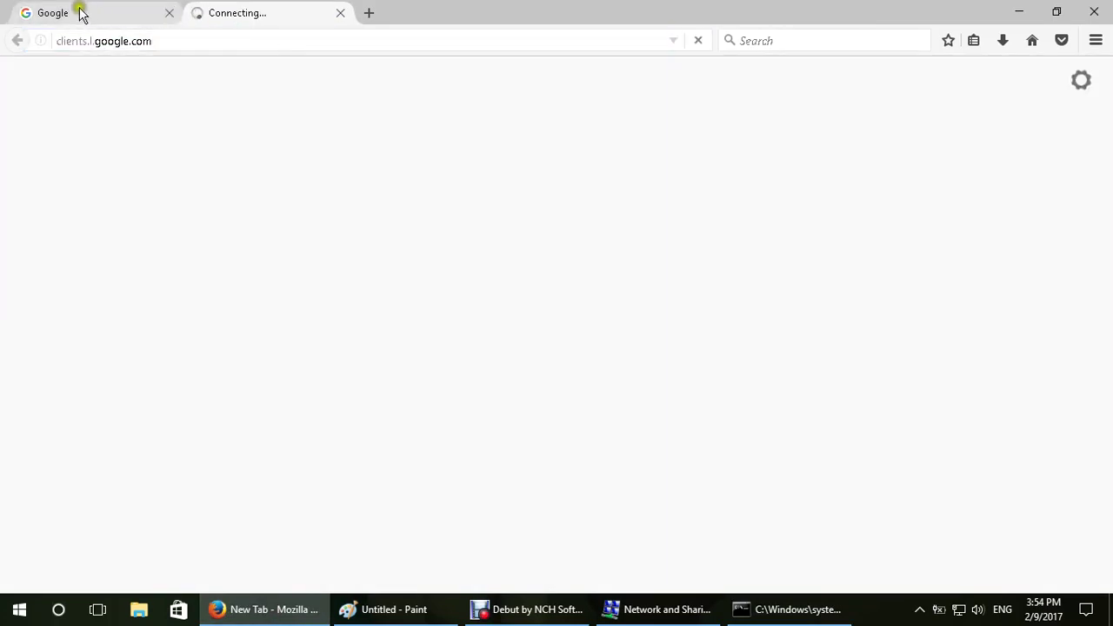
click(273, 13)
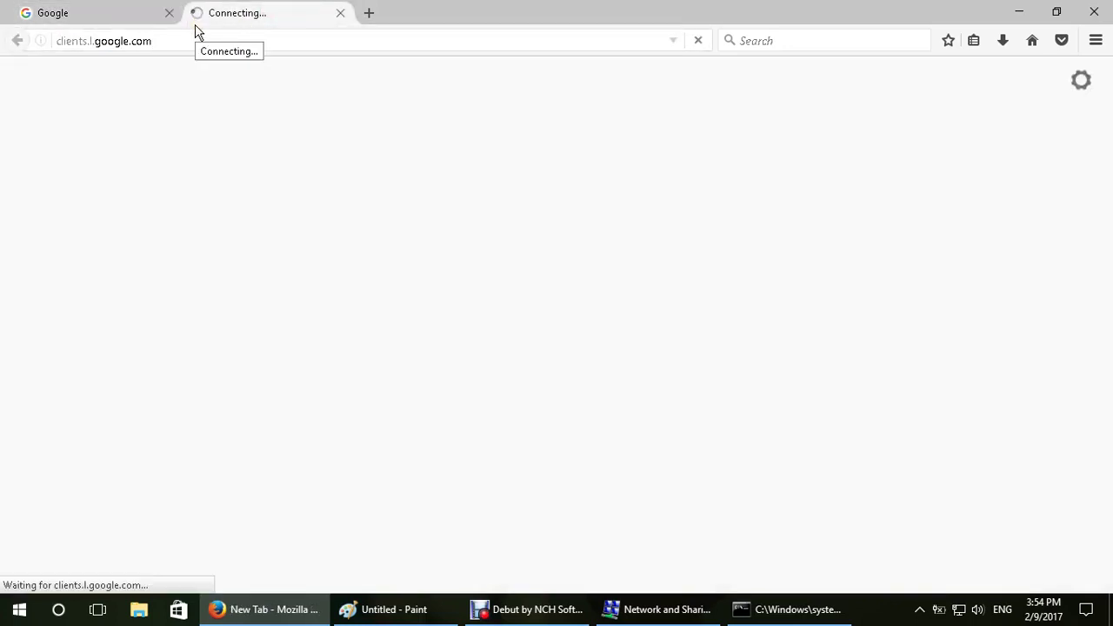
Step: In Command Prompt, copy the A (Host) Record address 216.58.198.46 of clients.l.google.com and minimize the window
click(757, 610)
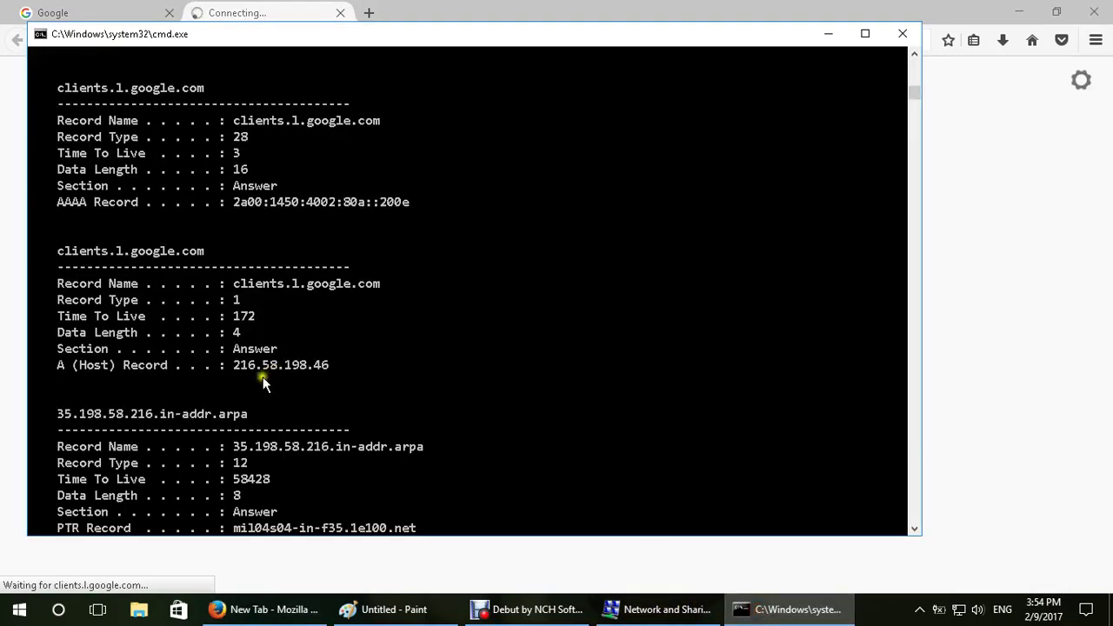
drag(235, 368, 331, 369)
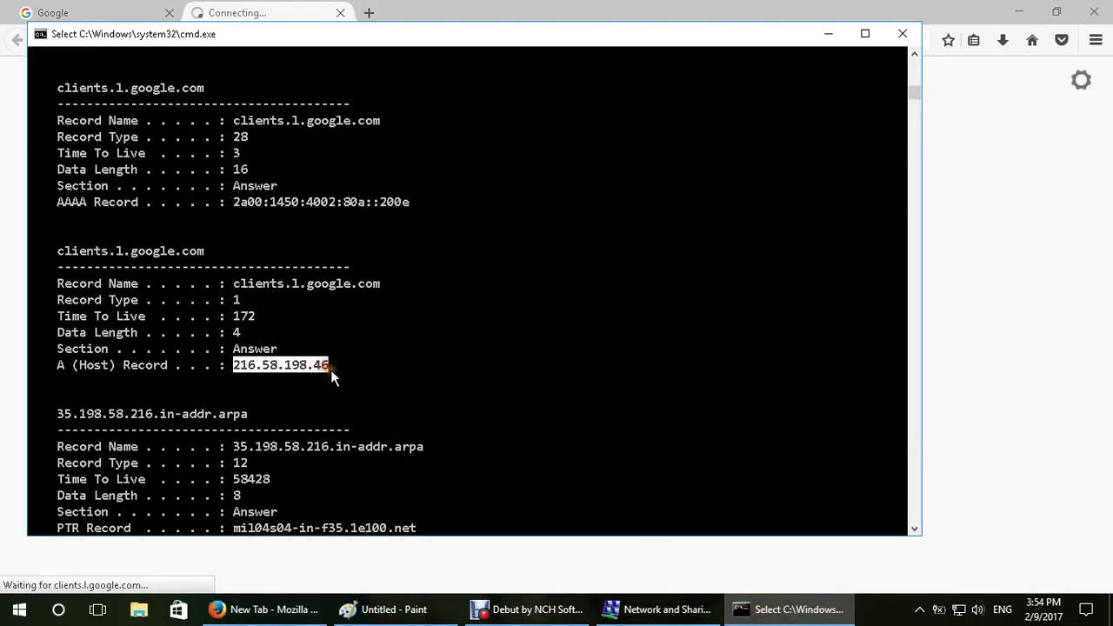
right_click(330, 370)
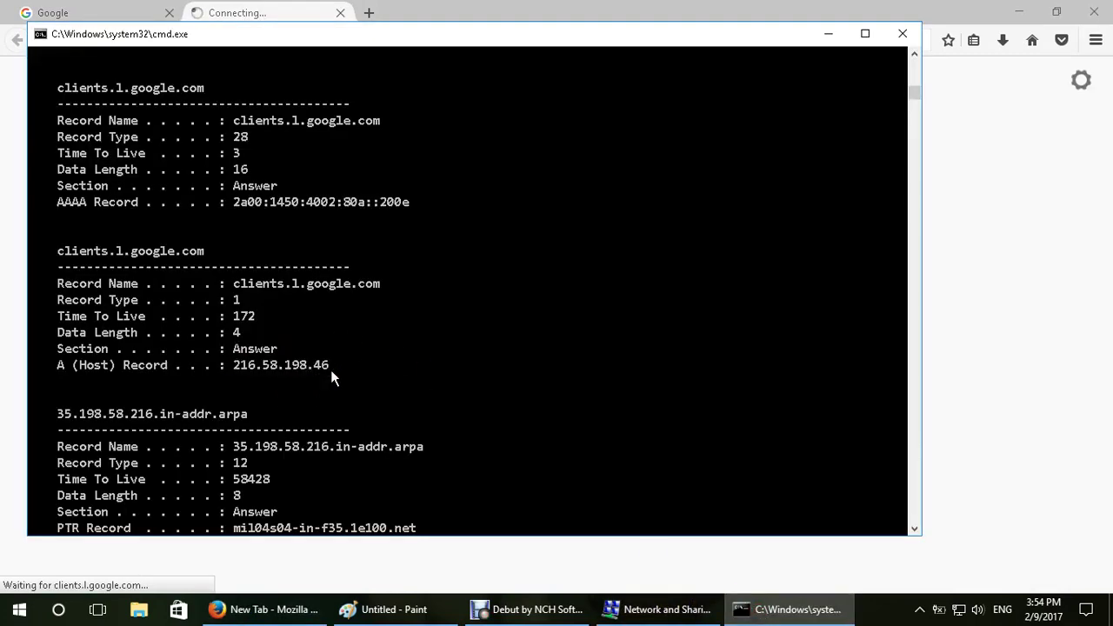
click(828, 33)
Step: Load the copied address 216.58.198.46 in another new Firefox tab, and view the clients.l.google.com tab for comparison
click(372, 14)
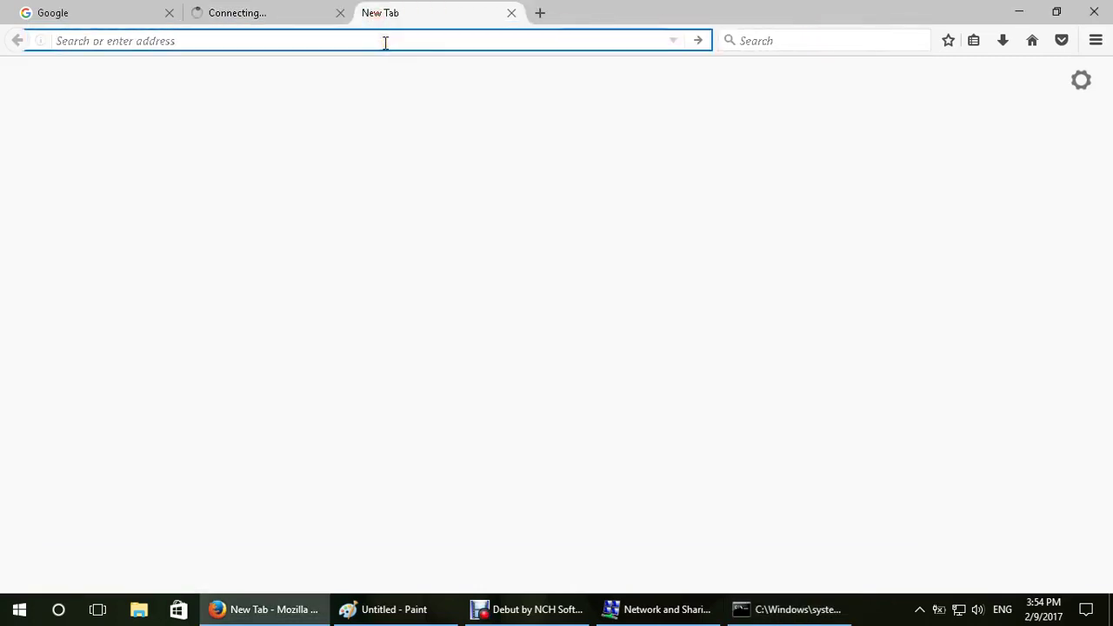
key(ctrl+v)
key(Return)
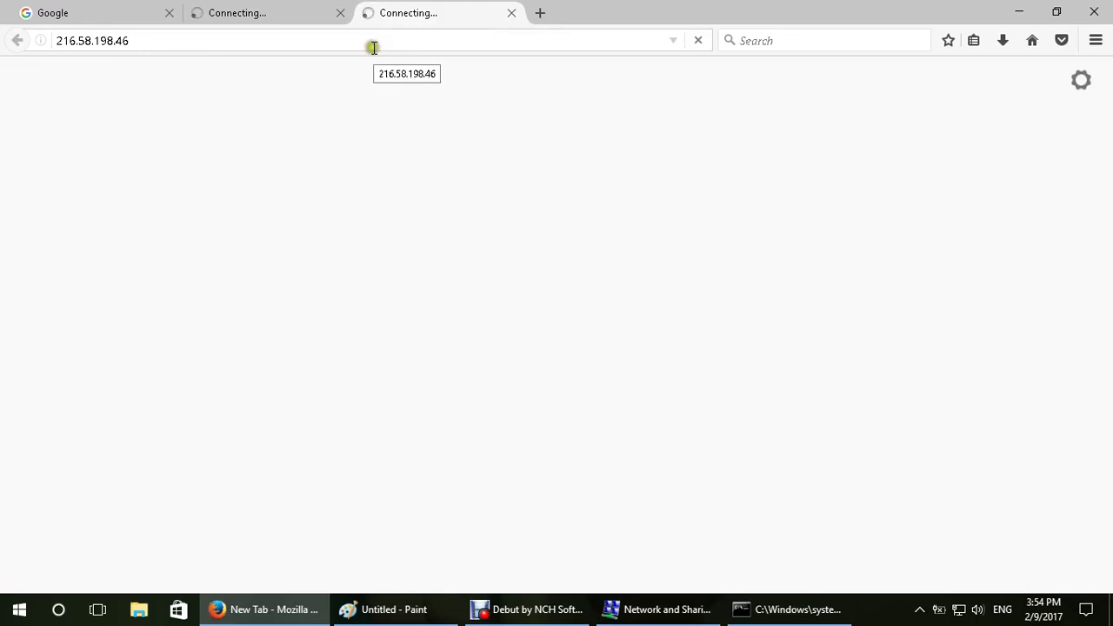
click(137, 42)
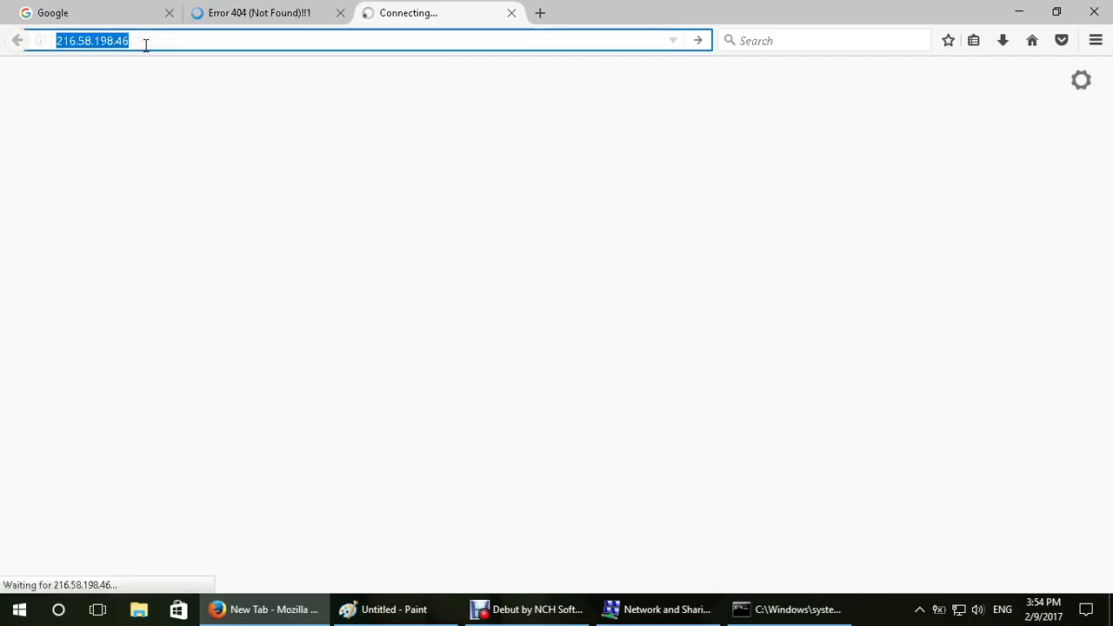
click(220, 19)
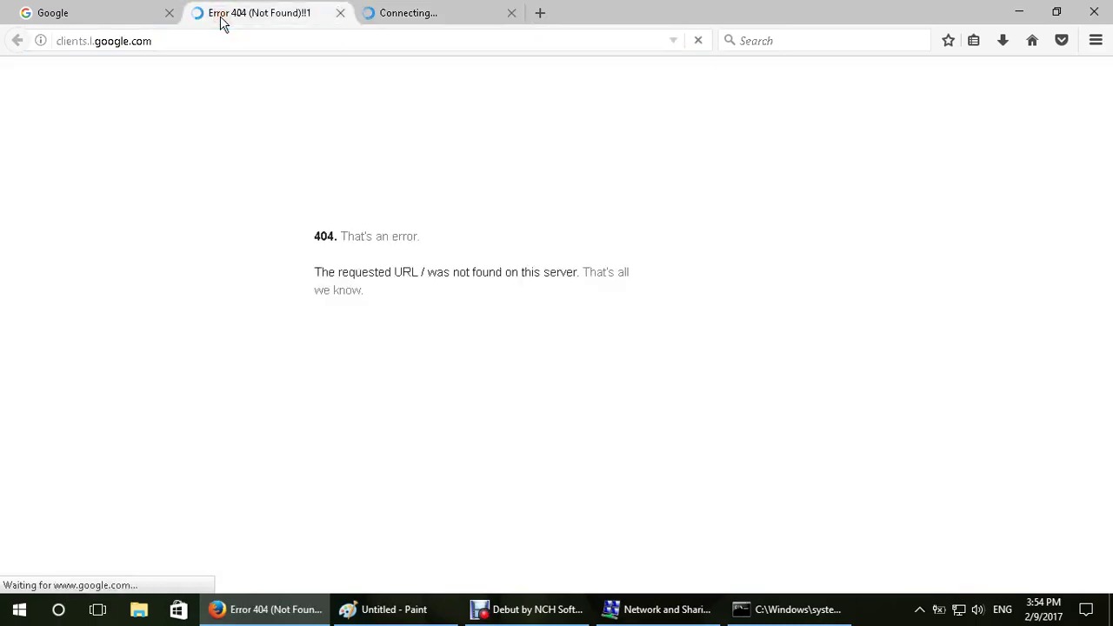
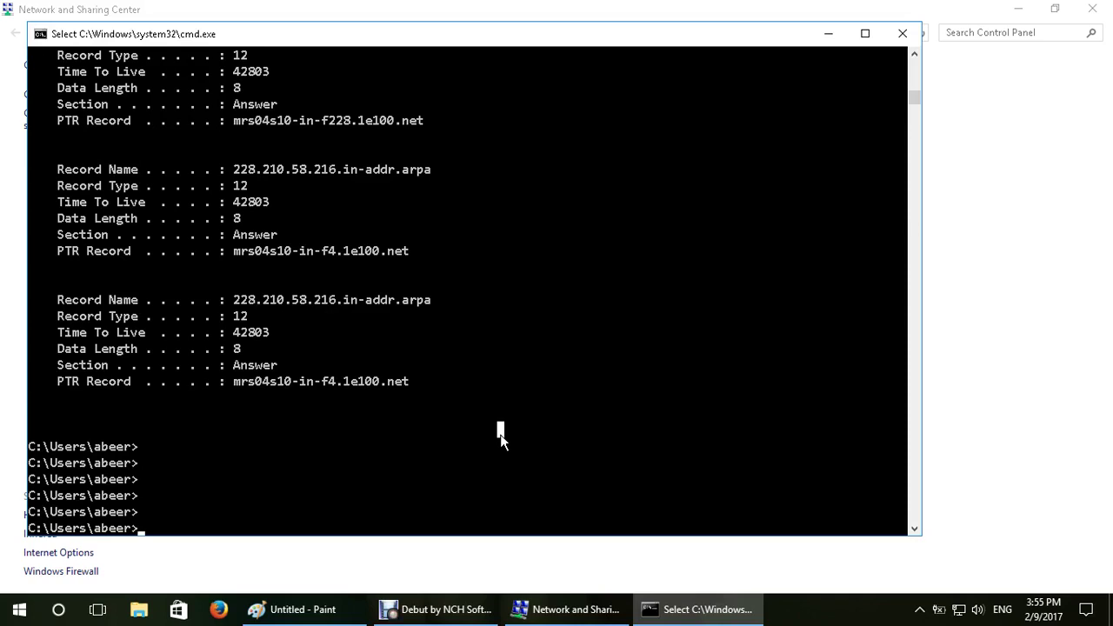
Step: Clear the DNS resolver cache in Command Prompt with ipconfig /flushdns, reusing the earlier ipconfig command
key(Escape)
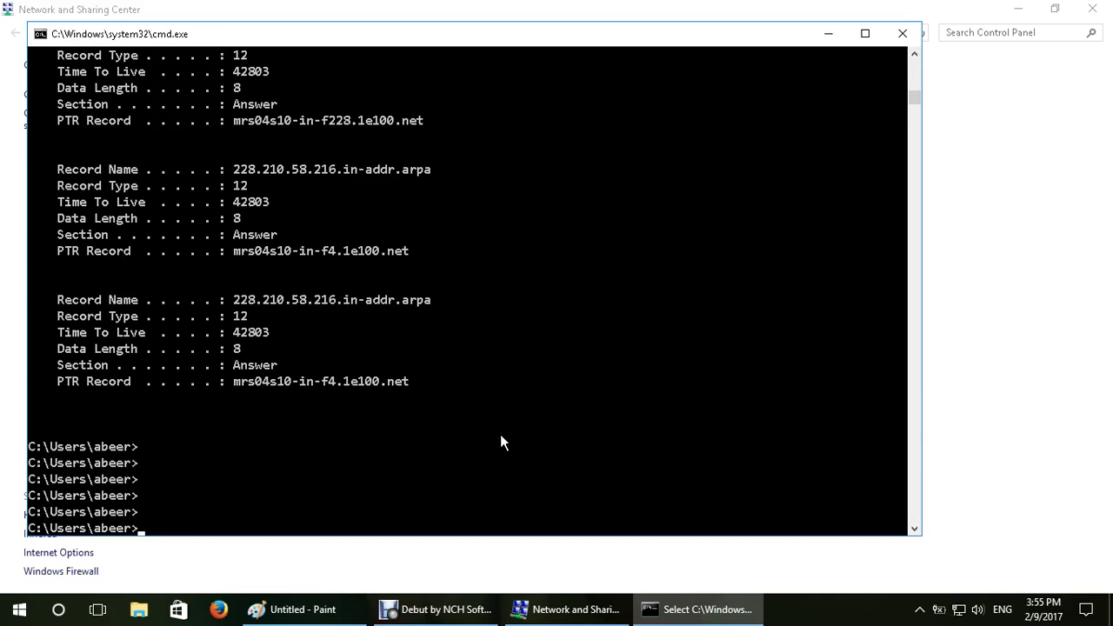
key(Up)
key(BackSpace)
key(BackSpace)
key(BackSpace)
key(BackSpace)
key(BackSpace)
key(BackSpace)
key(BackSpace)
key(BackSpace)
key(BackSpace)
key(BackSpace)
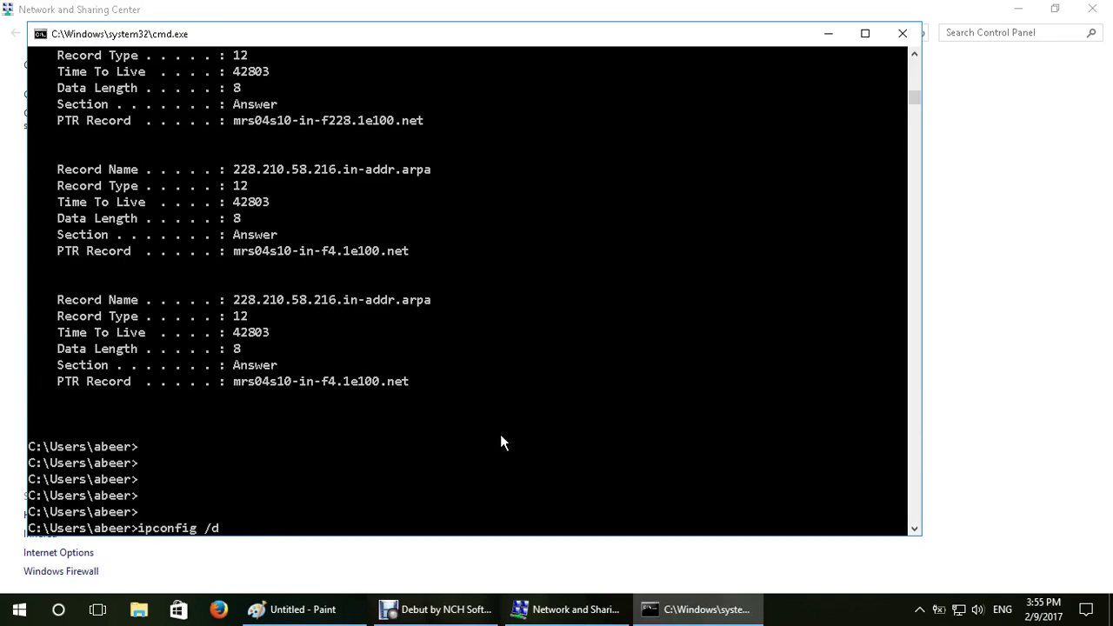
text(flushdns)
key(Return)
key(Return)
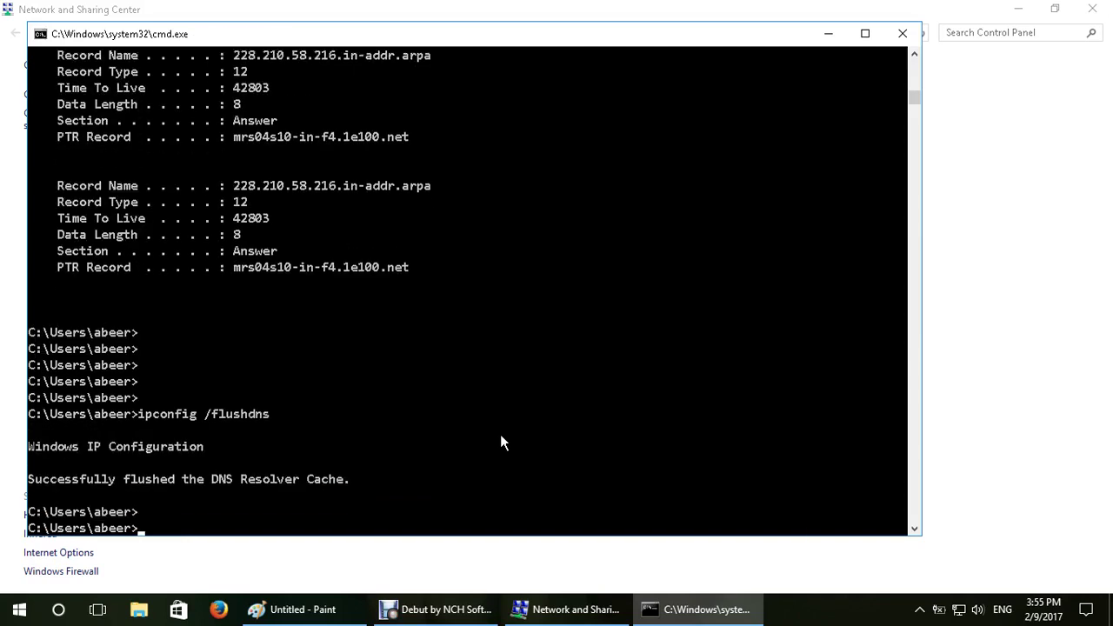
Step: Run ipconfig /displaydns again to check the DNS cache after the flush
key(Return)
key(Return)
key(Up)
key(Up)
key(Return)
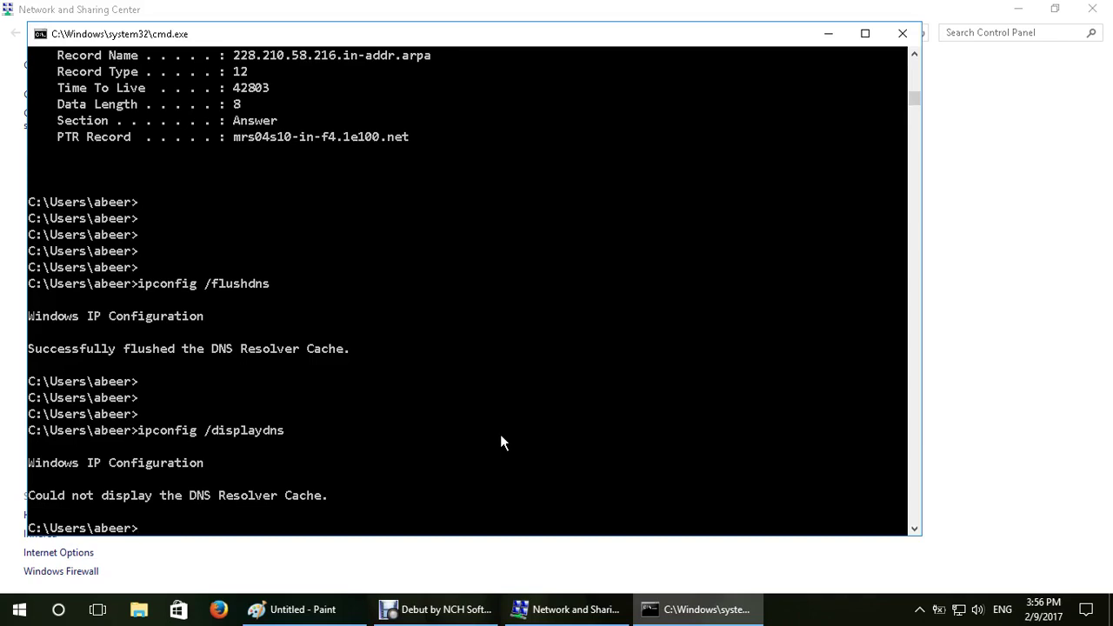
Step: Start nslookup and highlight the address of the default DNS server in its output
key(Return)
key(Return)
key(Return)
text(n)
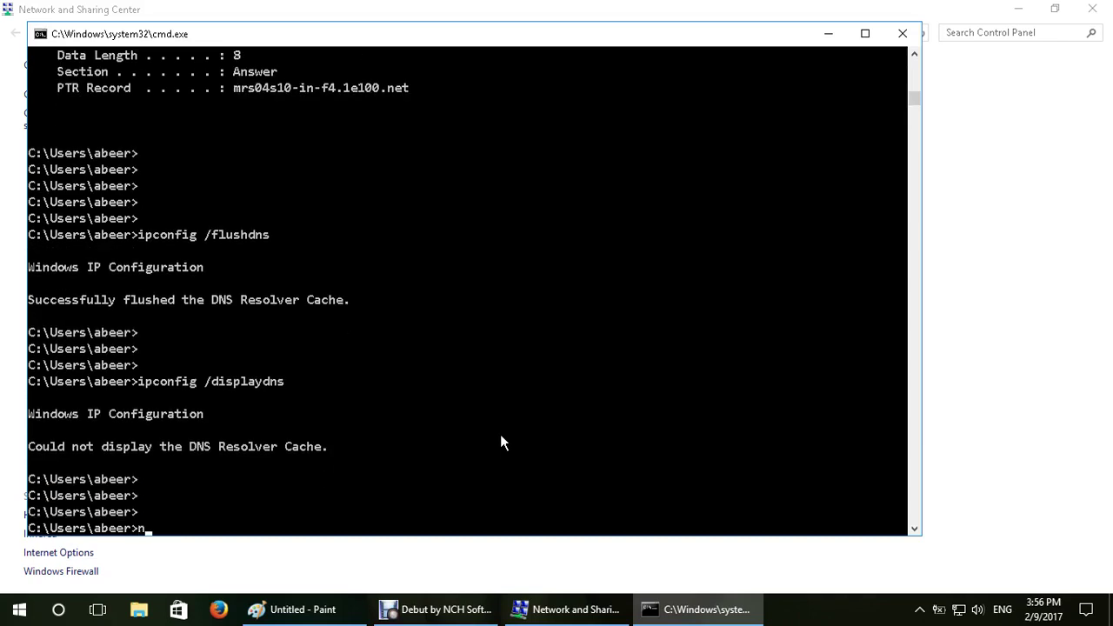
text(slookup)
key(Return)
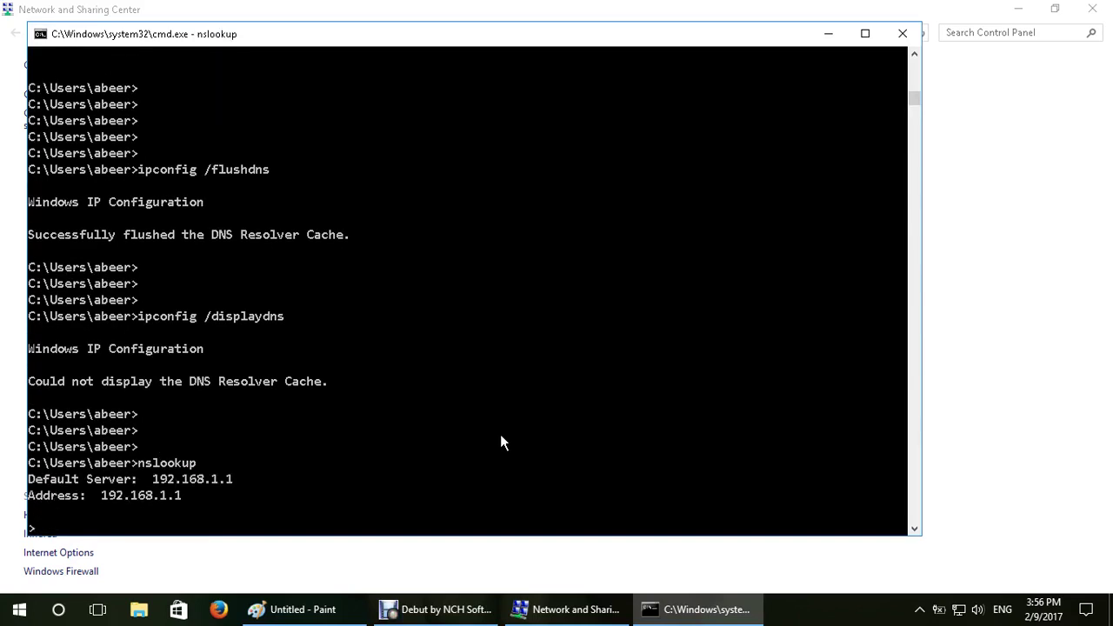
drag(102, 493, 178, 495)
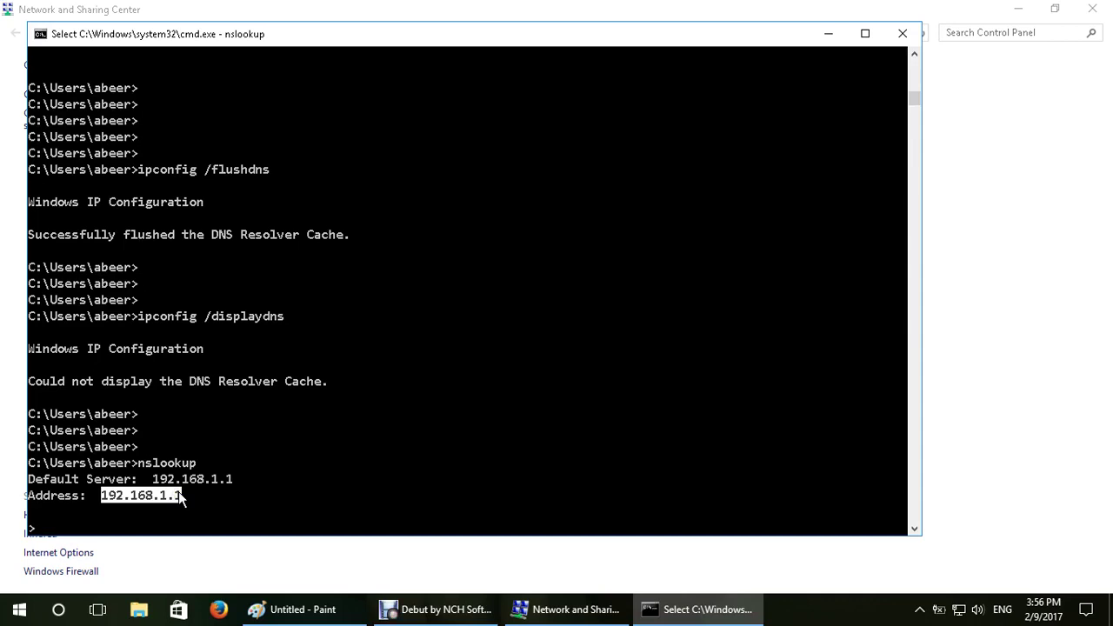
click(304, 496)
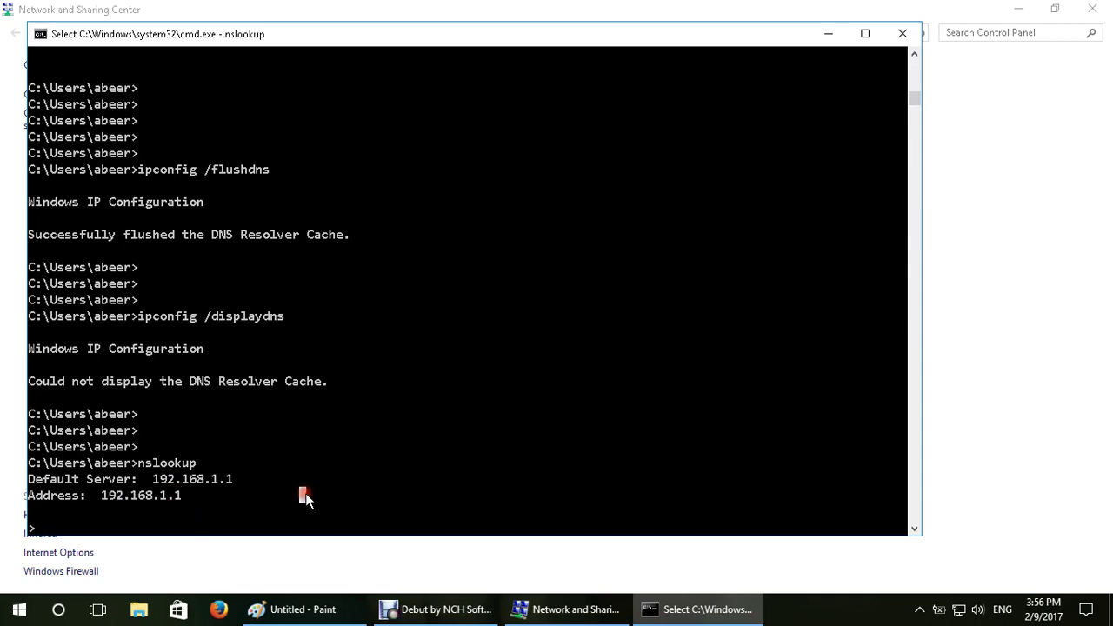
key(Escape)
key(Return)
key(Return)
key(Return)
text(ww)
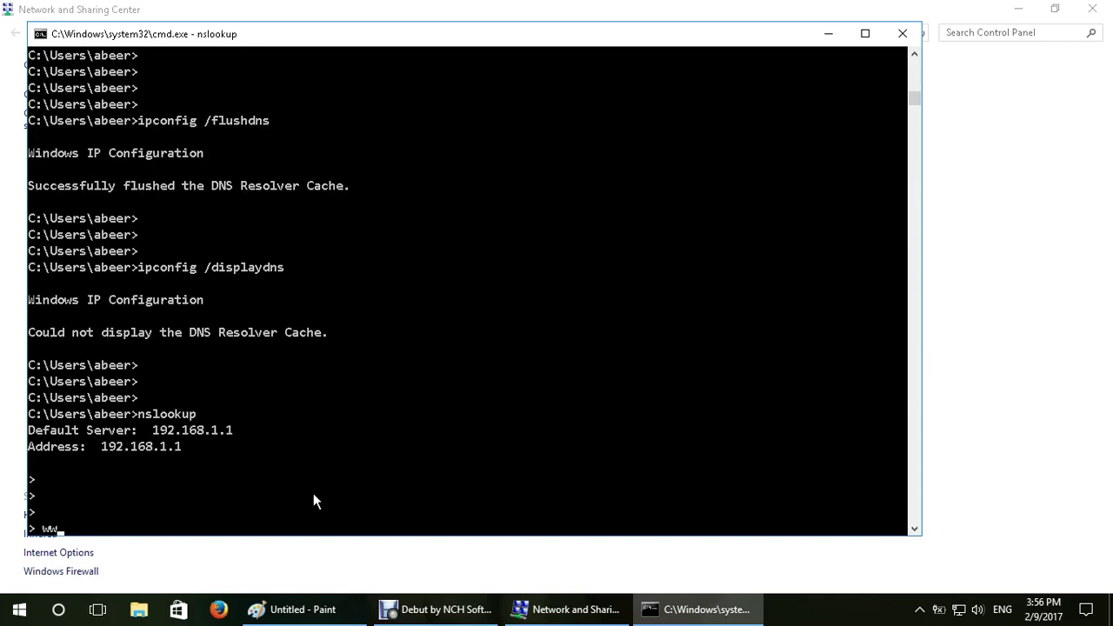
text(w.google.com)
key(Return)
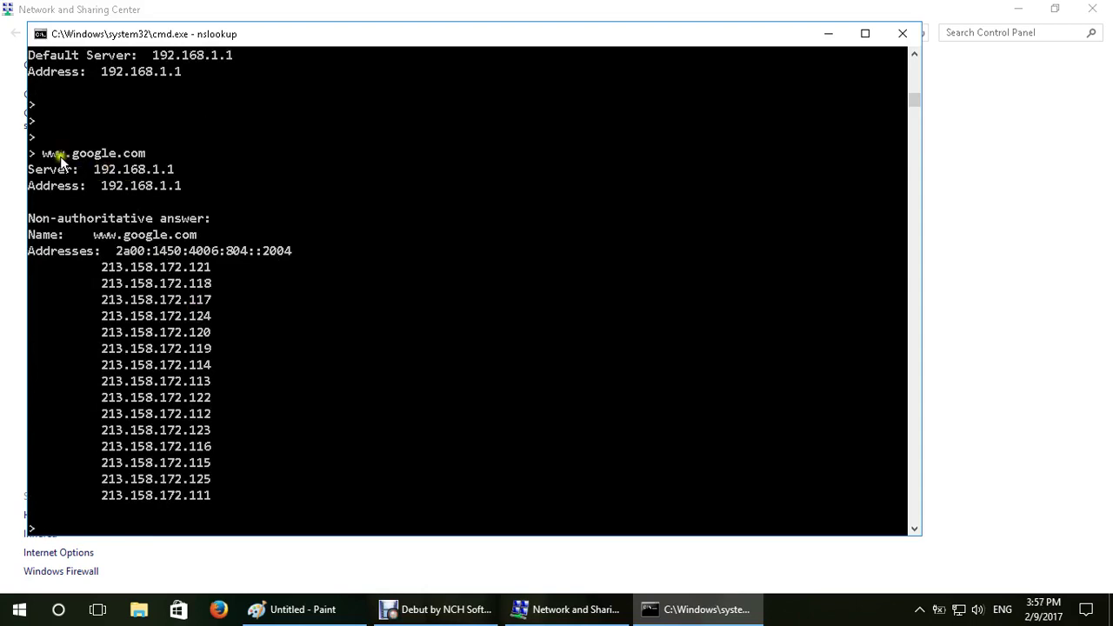
drag(35, 153, 174, 158)
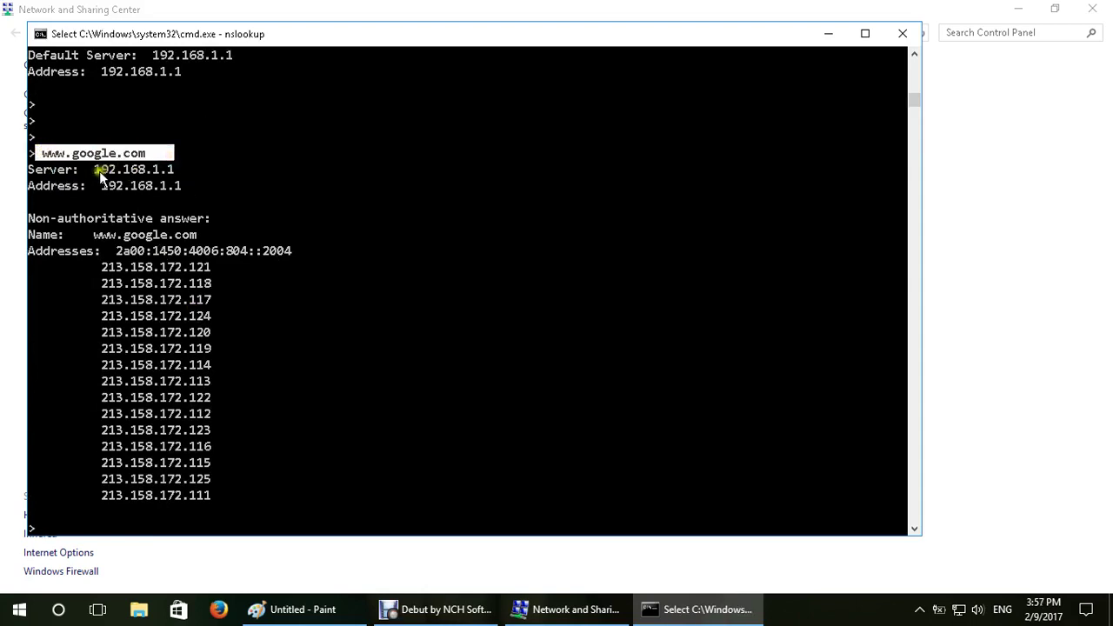
drag(93, 169, 169, 174)
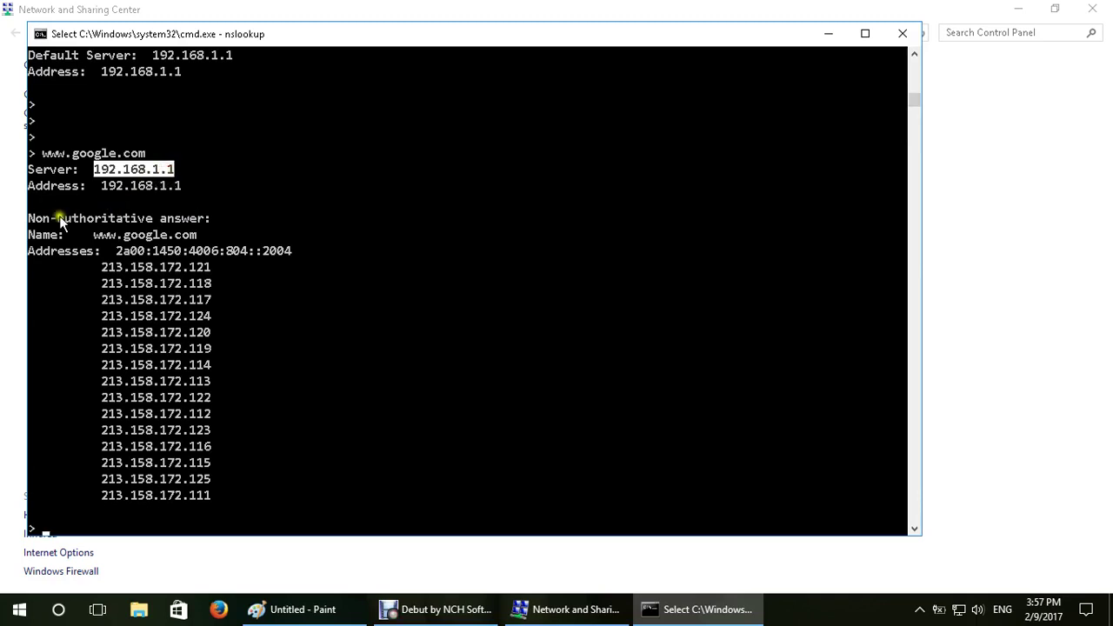
drag(28, 218, 217, 235)
drag(102, 267, 167, 483)
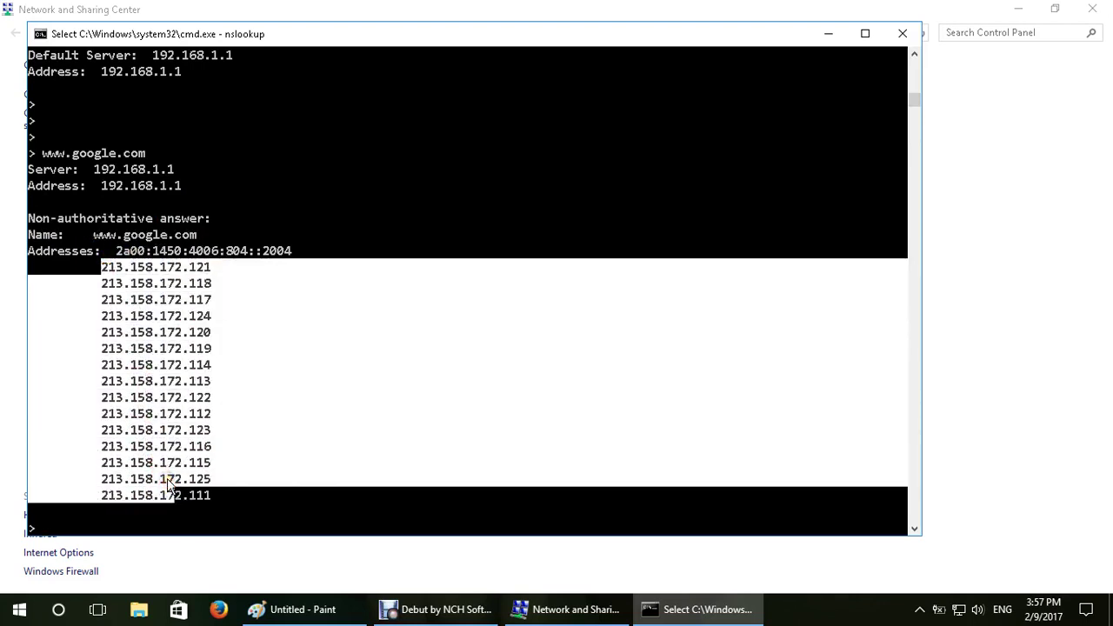
click(170, 480)
Step: Copy the address 213.158.172.116 from the lookup result, load it in Firefox, and minimize the browser
drag(101, 446, 206, 452)
right_click(206, 453)
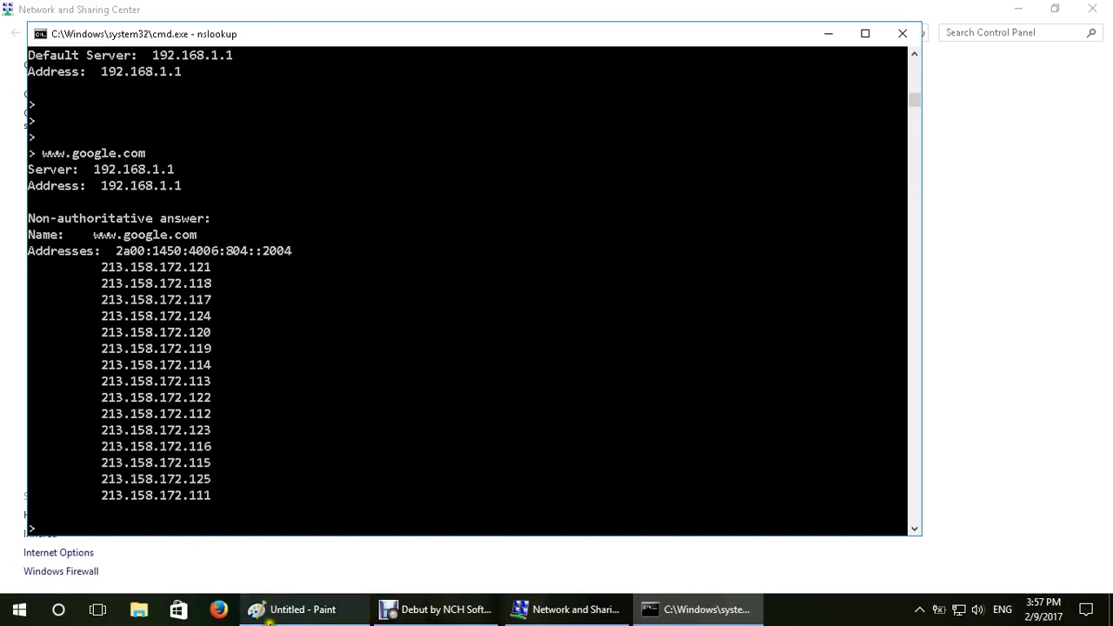
click(217, 612)
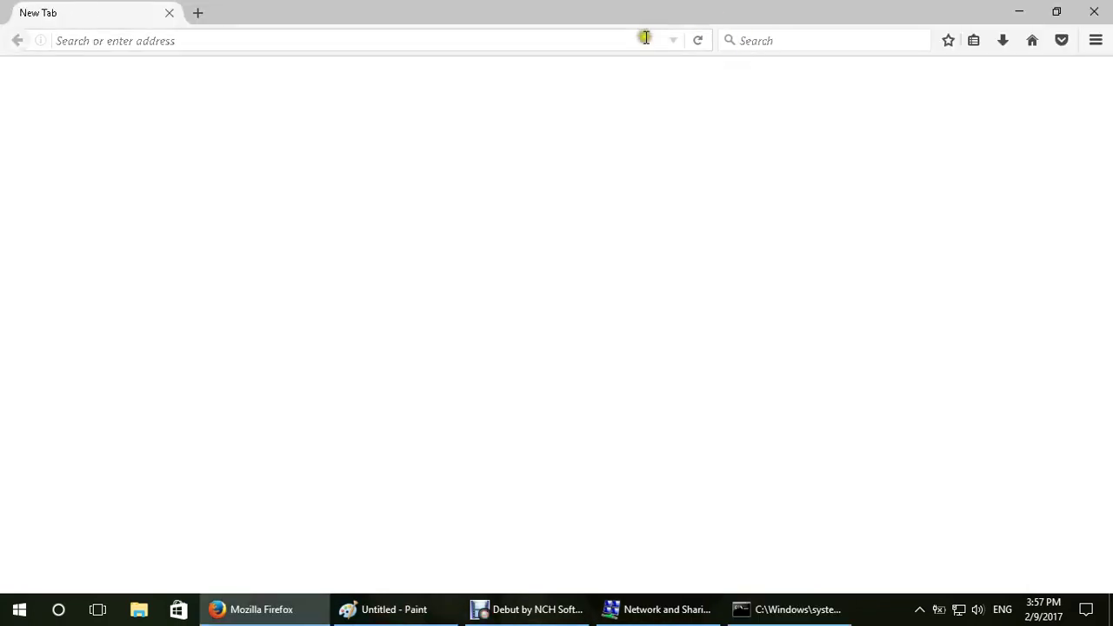
click(646, 37)
key(ctrl+v)
key(Return)
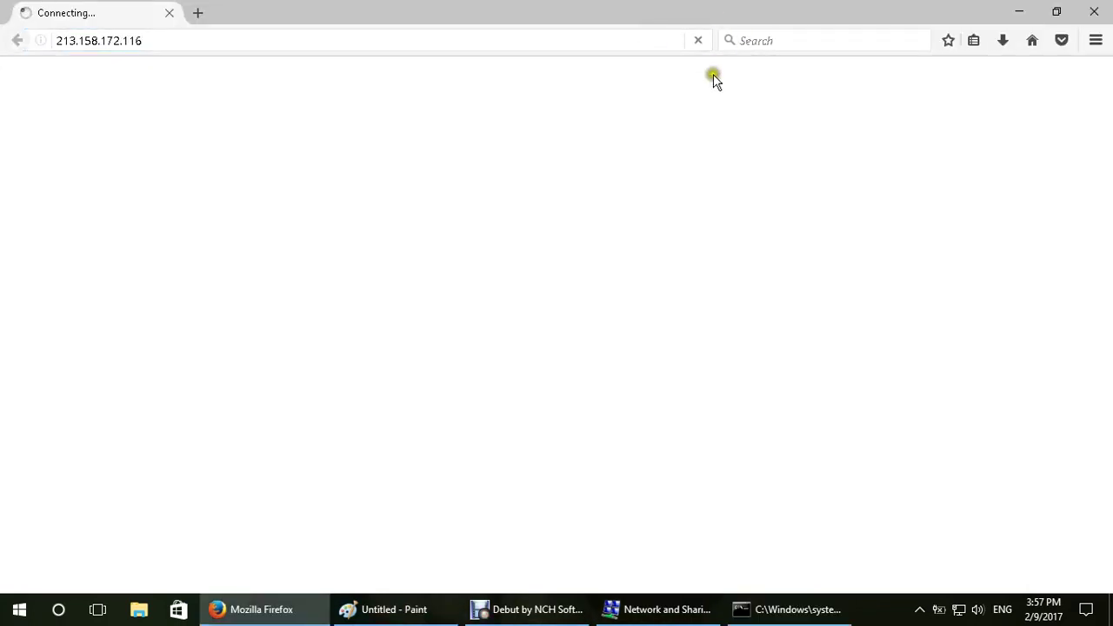
click(1018, 11)
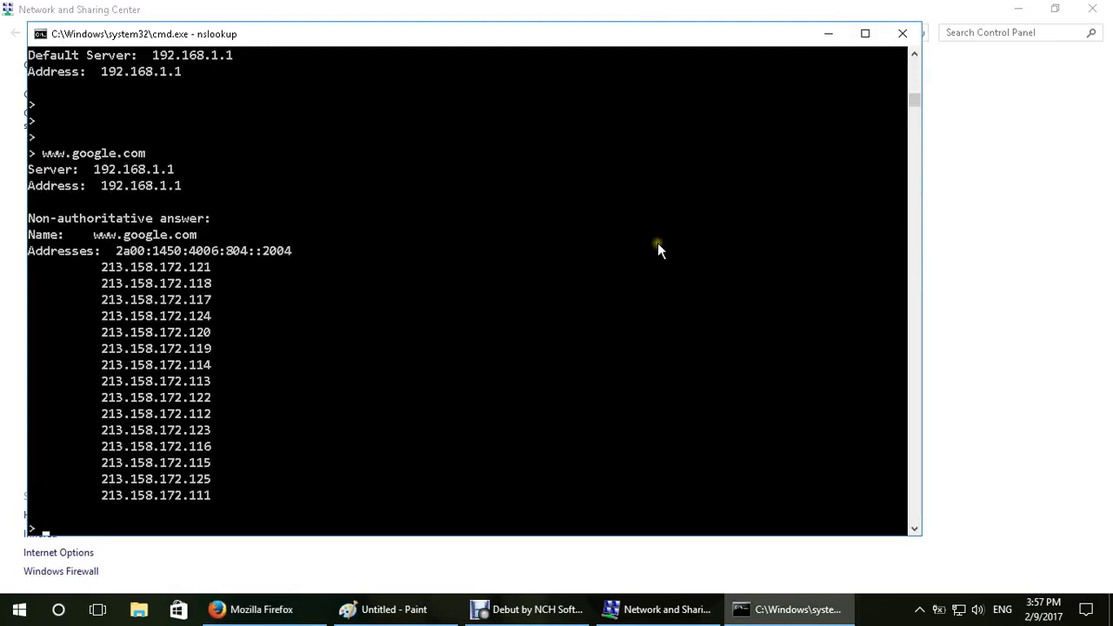
Step: Switch the nslookup DNS server to 8.8.8.8 with the server command, and run the command a second time
click(658, 251)
key(Return)
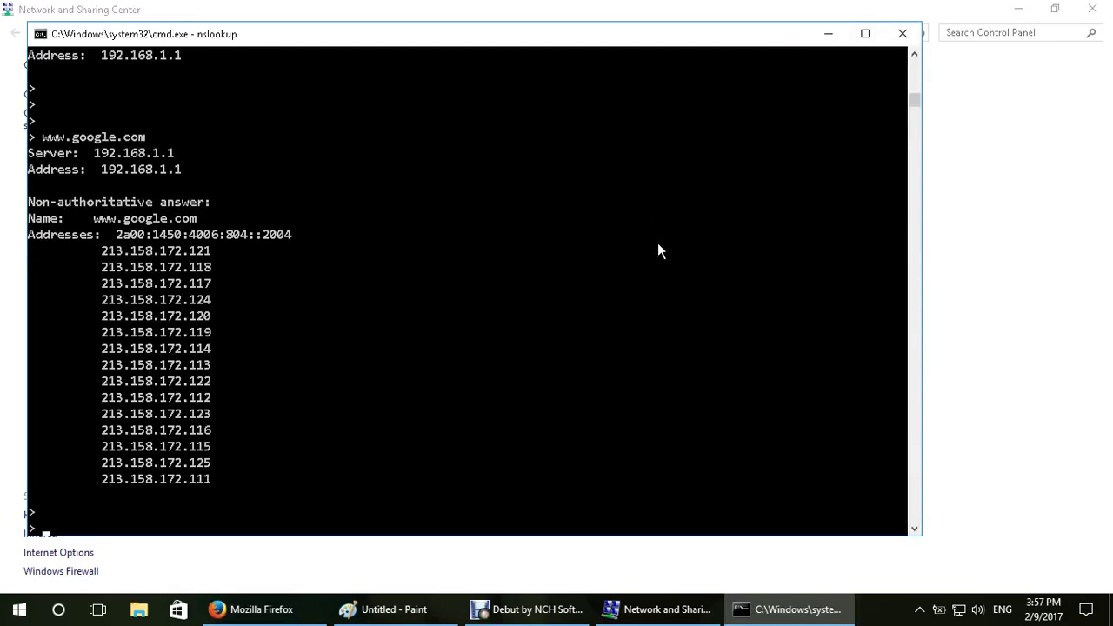
key(Return)
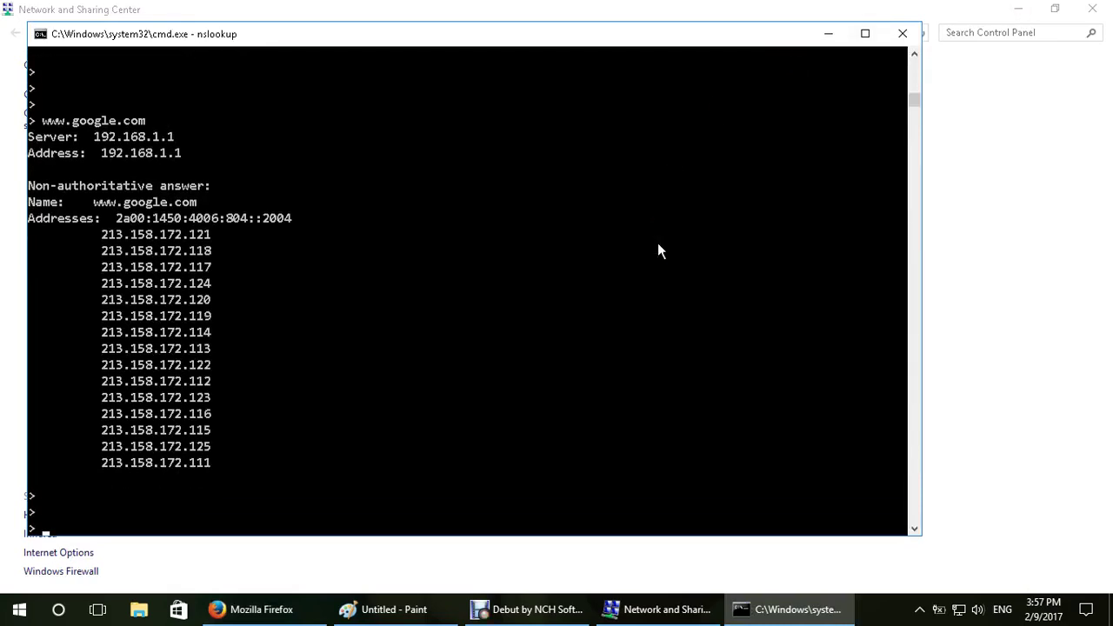
text(server  8.8.8.8)
key(Return)
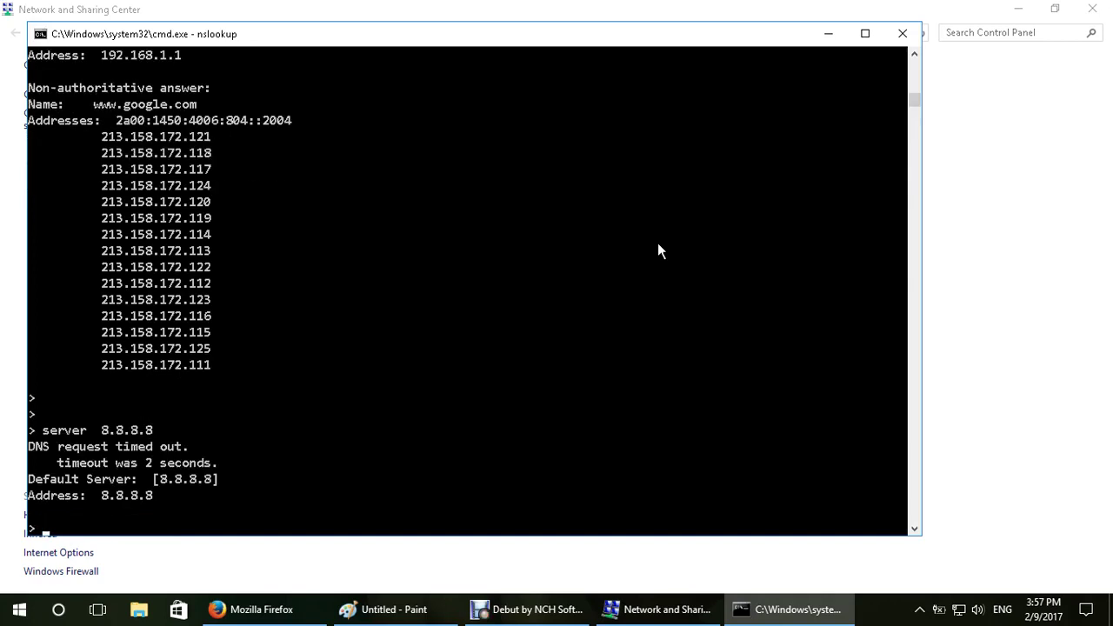
key(Up)
key(Return)
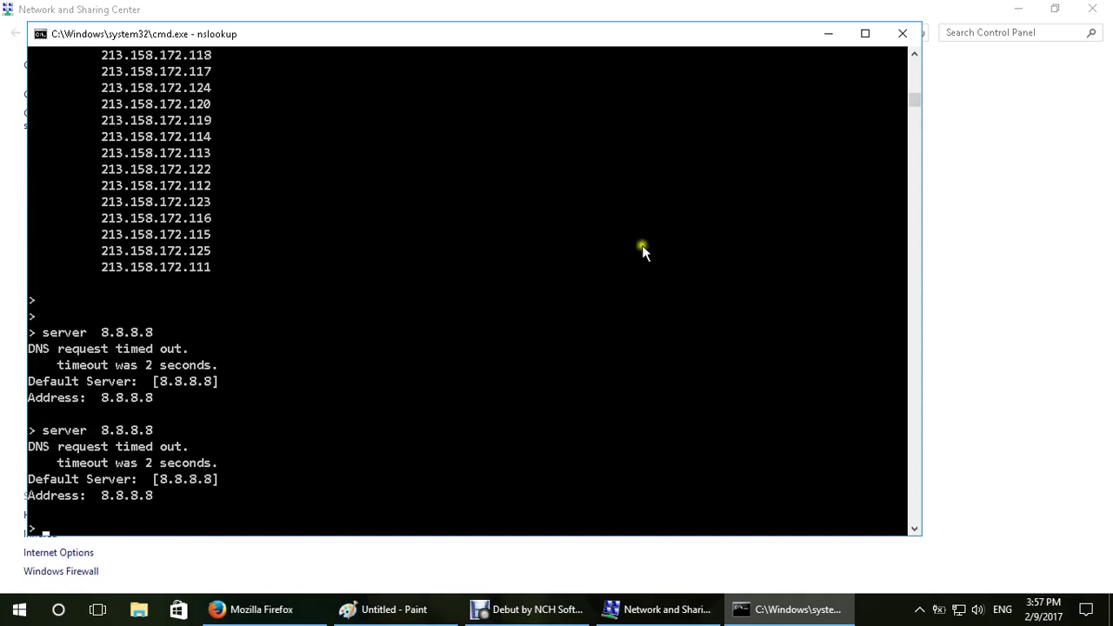
Step: Rerun the server 8.8.8.8 command in nslookup, highlight the first status line of its response, and retry it once more
click(635, 250)
key(Return)
key(Up)
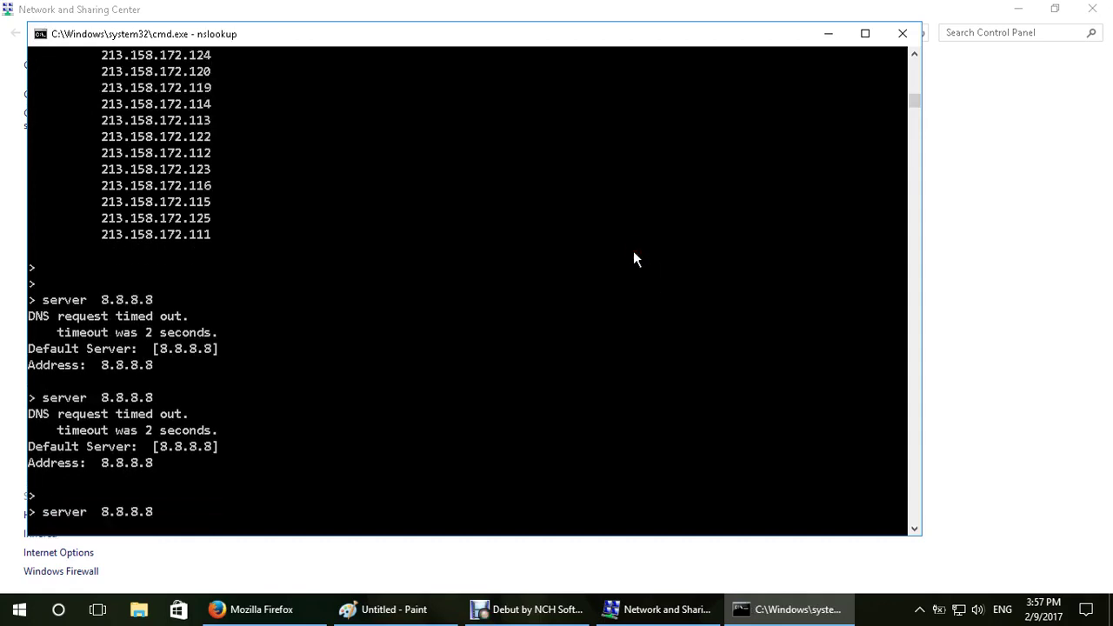
key(Return)
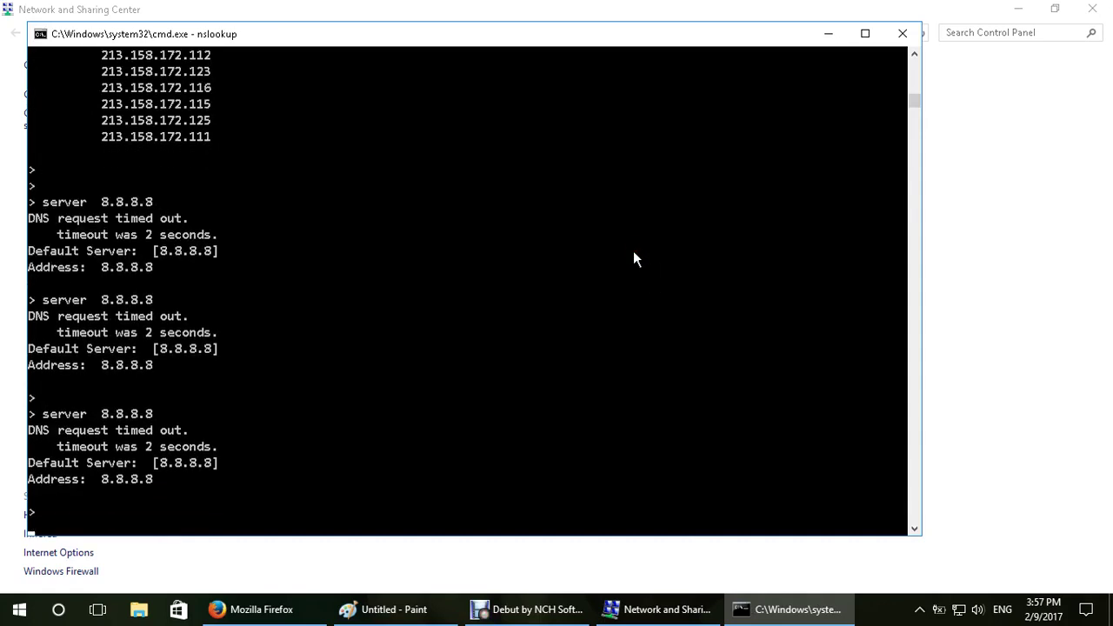
key(Return)
drag(102, 414, 380, 437)
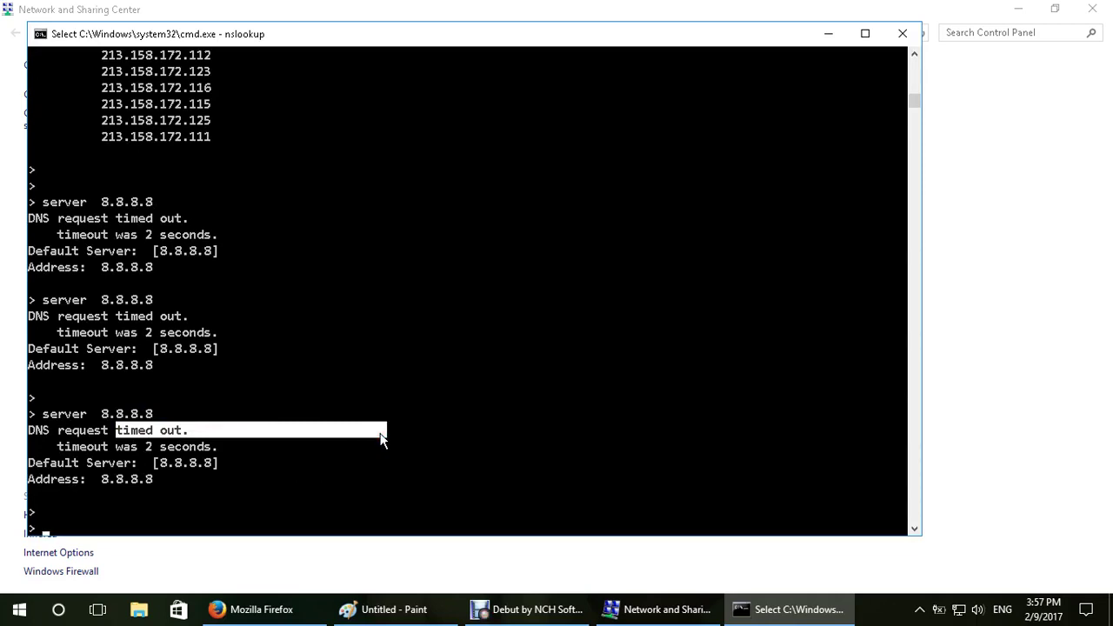
click(380, 438)
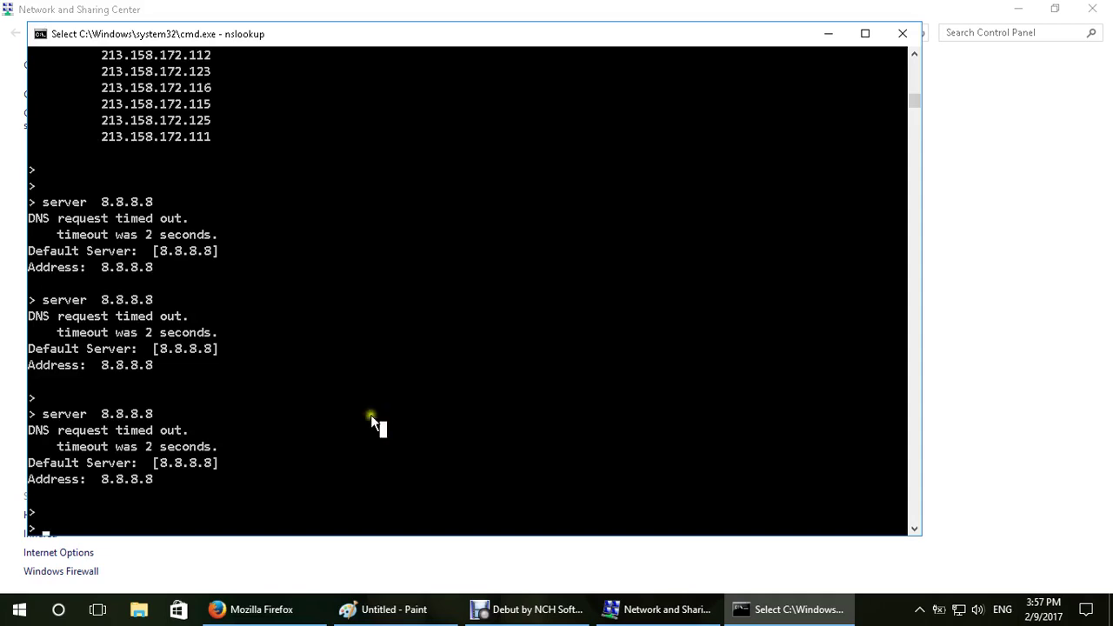
key(Up)
key(Return)
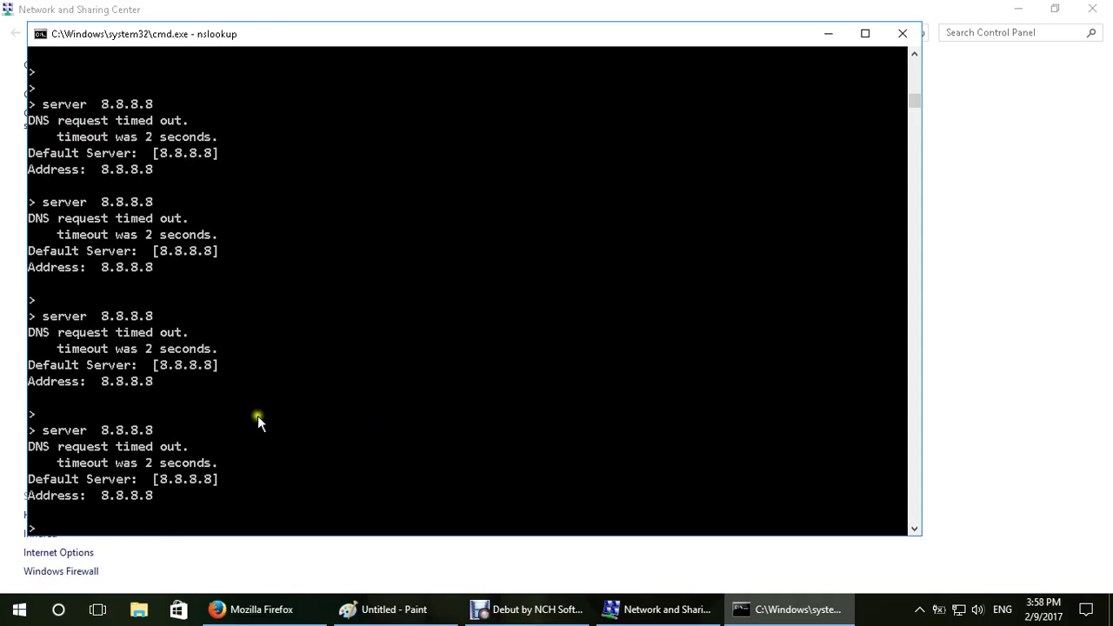
Step: Check the 213.158.172.116 page in Firefox, return to Command Prompt, and reissue the server 8.8.8.8 command followed by blank prompts
click(257, 614)
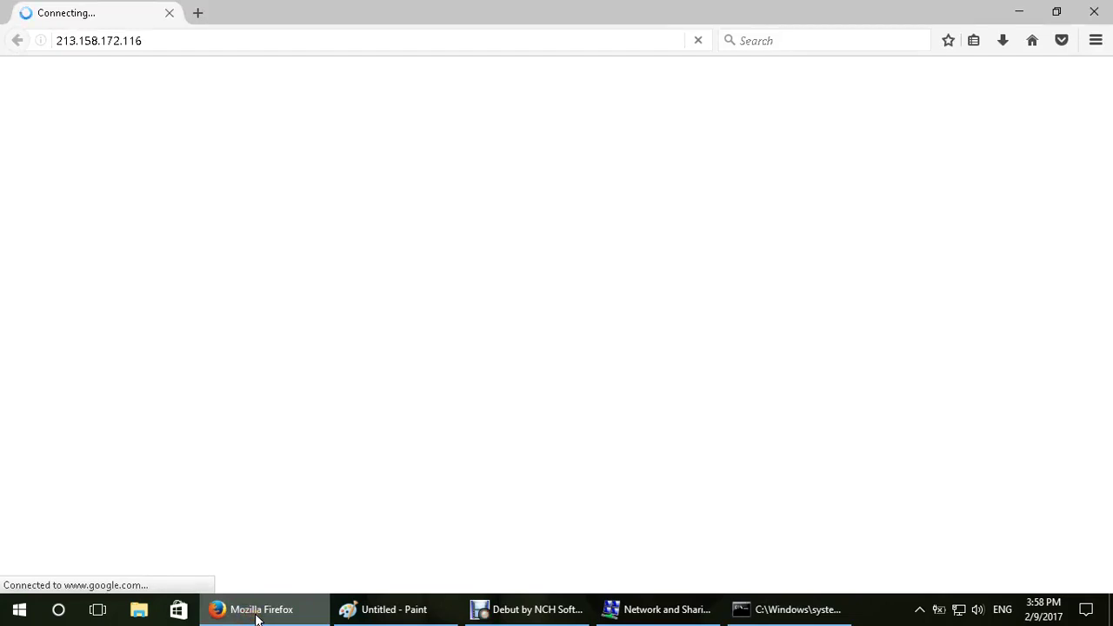
click(257, 616)
click(266, 488)
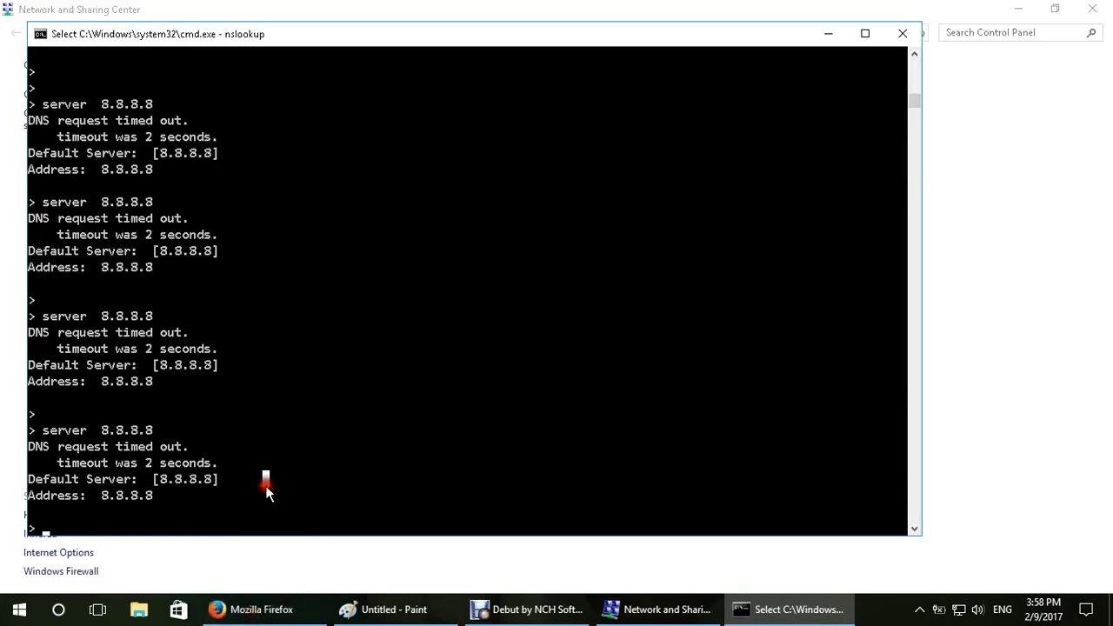
key(Up)
key(Return)
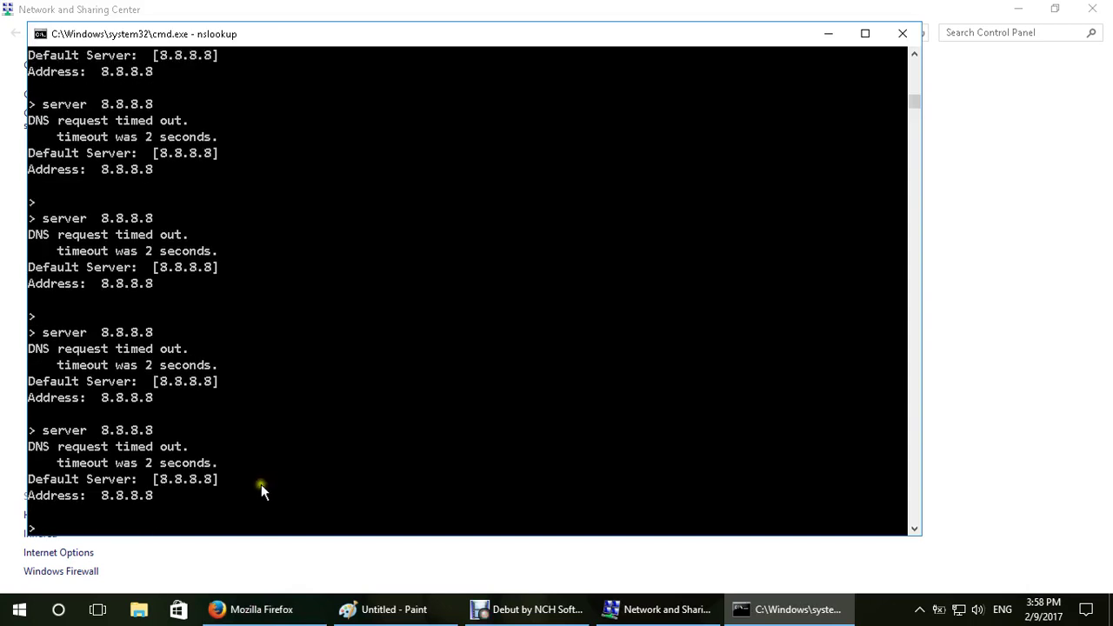
key(Return)
key(Return)
key(Return)
key(Return)
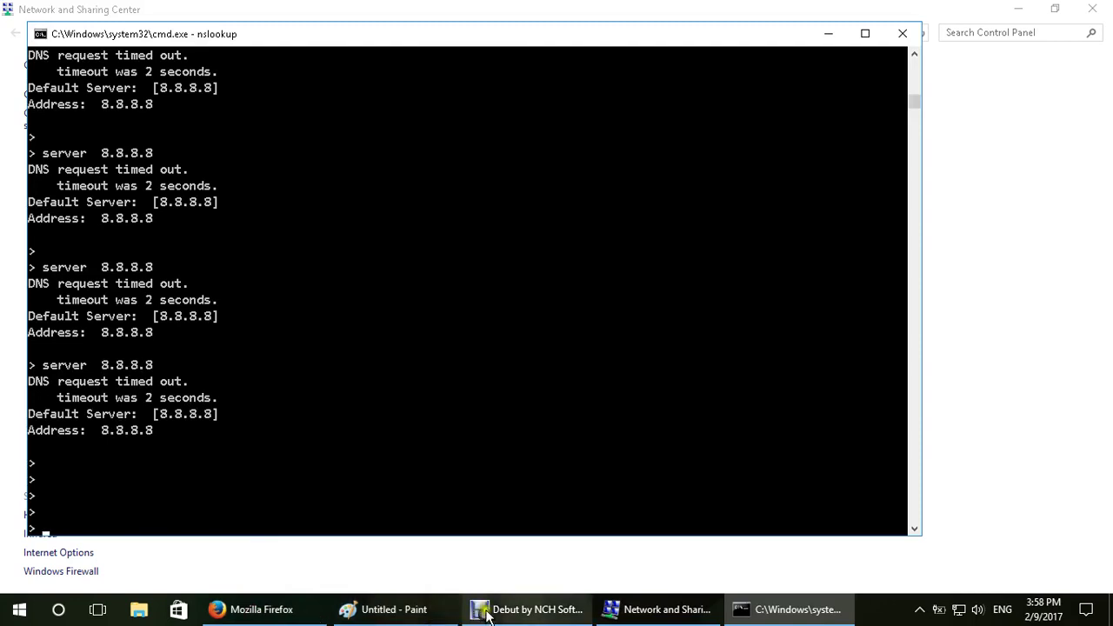
click(486, 614)
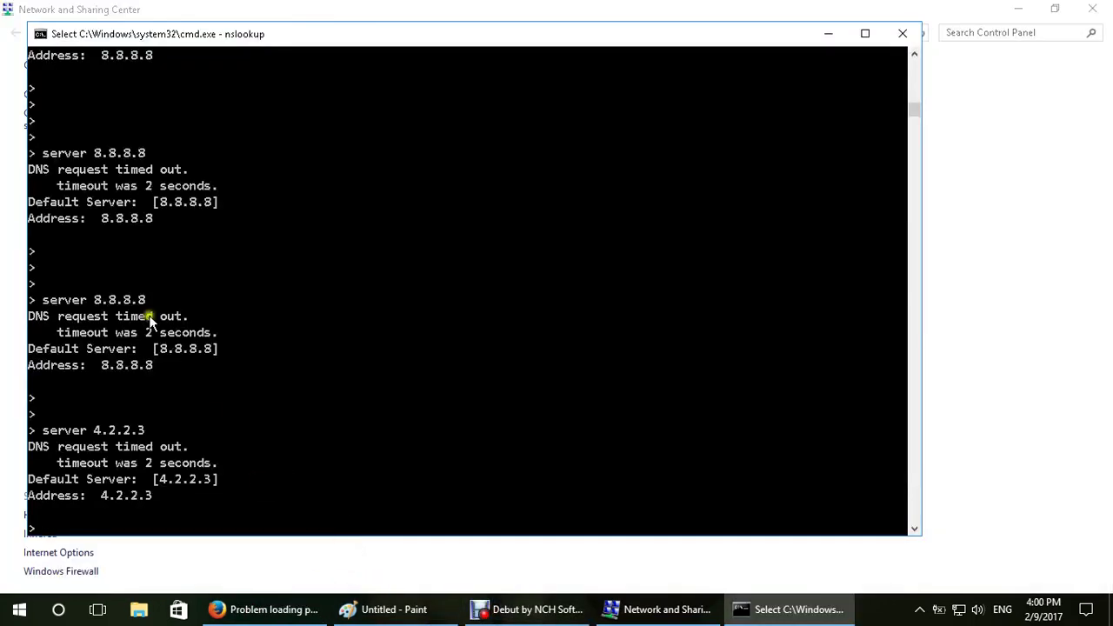
Step: Highlight the addresses and response lines for the nslookup servers 8.8.8.8 and 4.2.2.3
drag(93, 218, 151, 219)
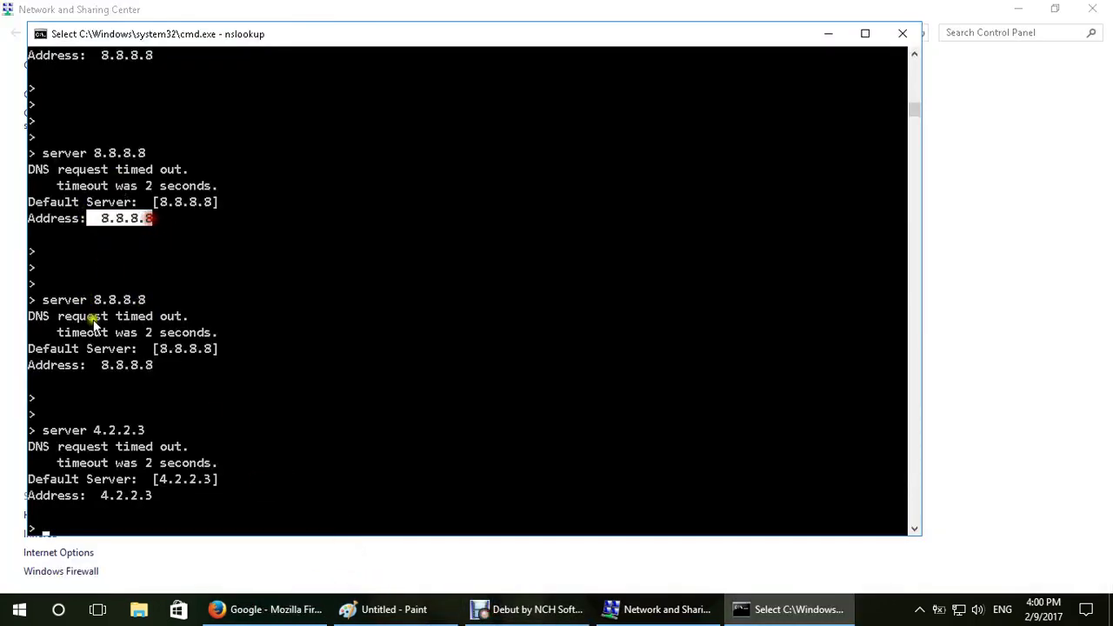
drag(96, 365, 135, 366)
drag(95, 495, 186, 498)
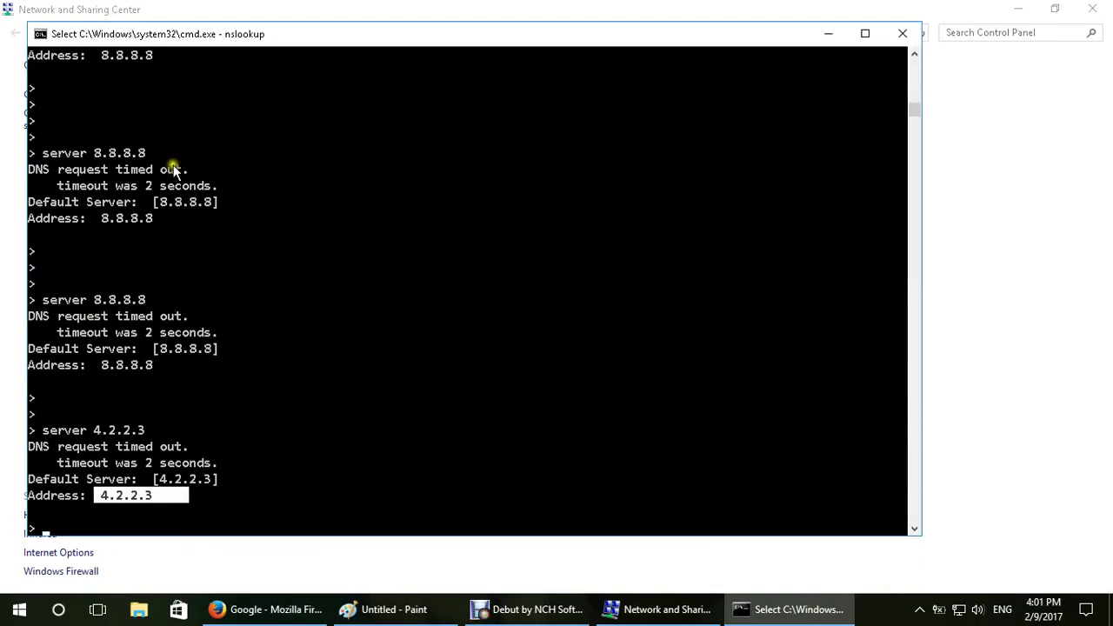
drag(195, 169, 315, 169)
drag(196, 447, 328, 448)
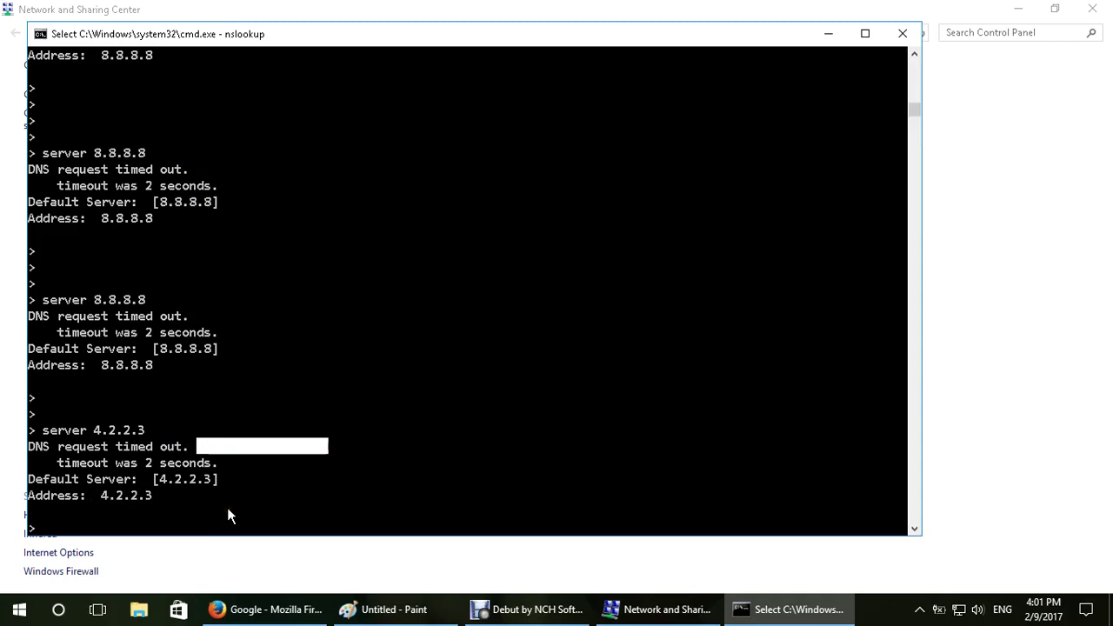
text(ser)
key(BackSpace)
key(BackSpace)
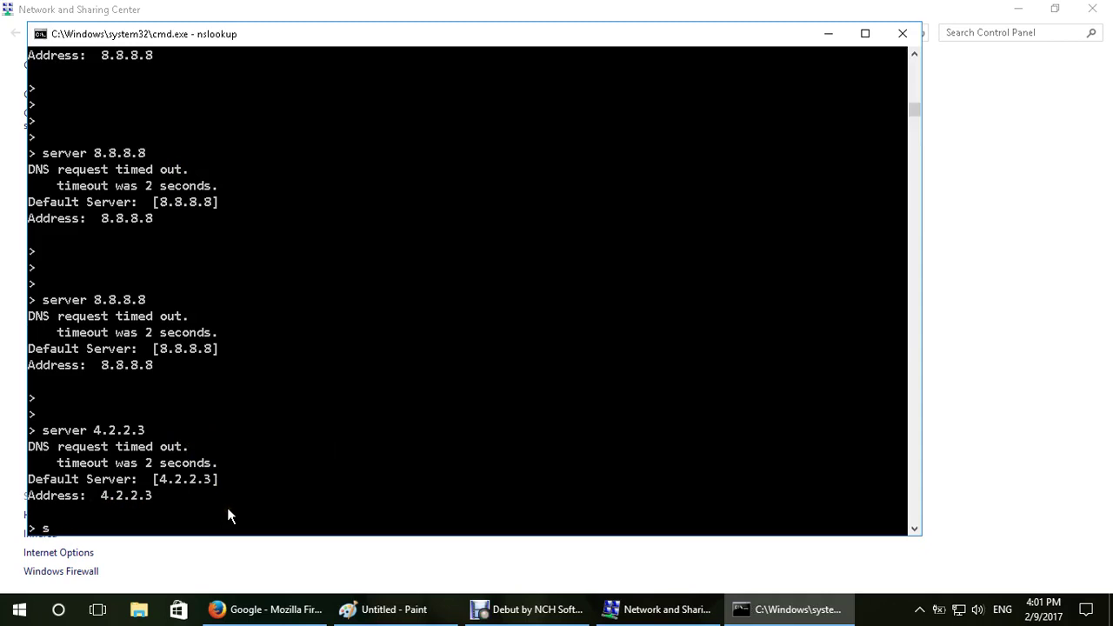
key(BackSpace)
text(www.facebook.com)
key(Return)
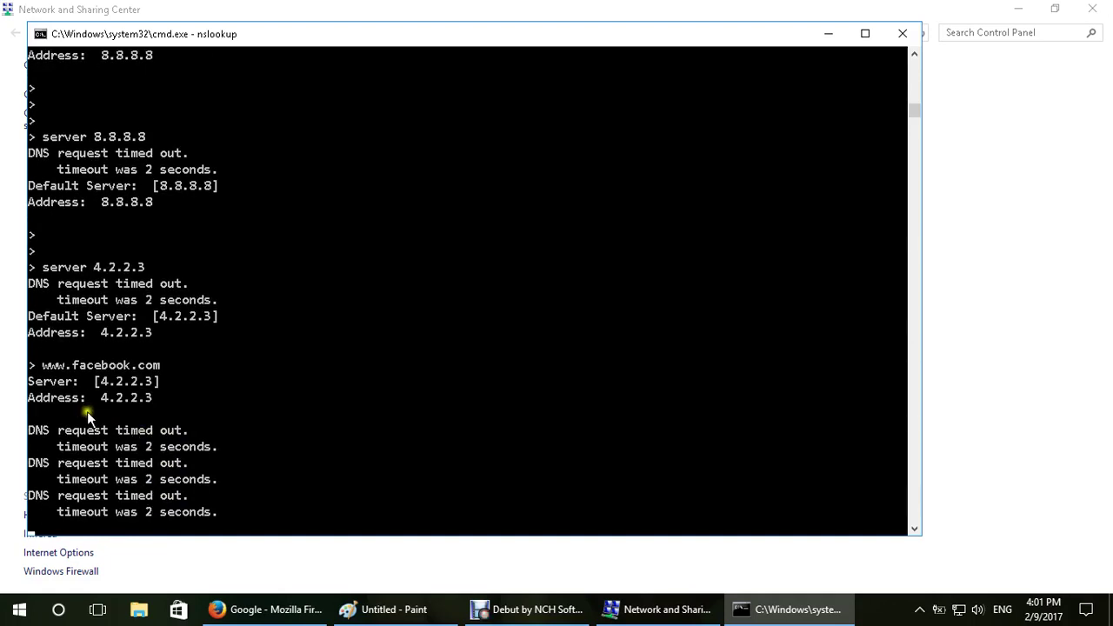
drag(87, 412, 535, 427)
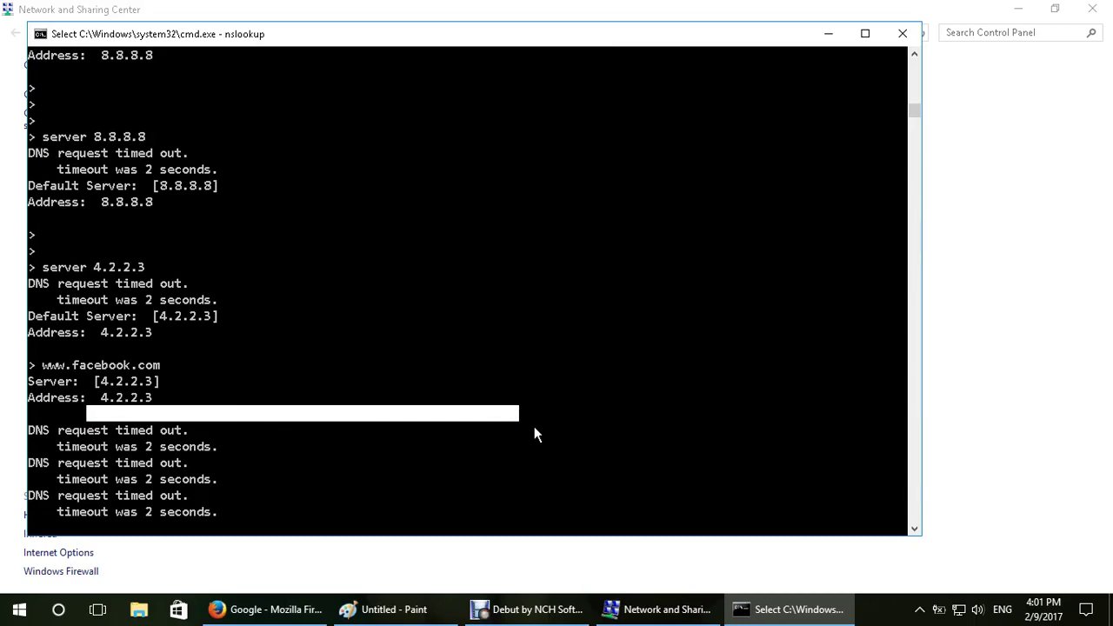
click(534, 426)
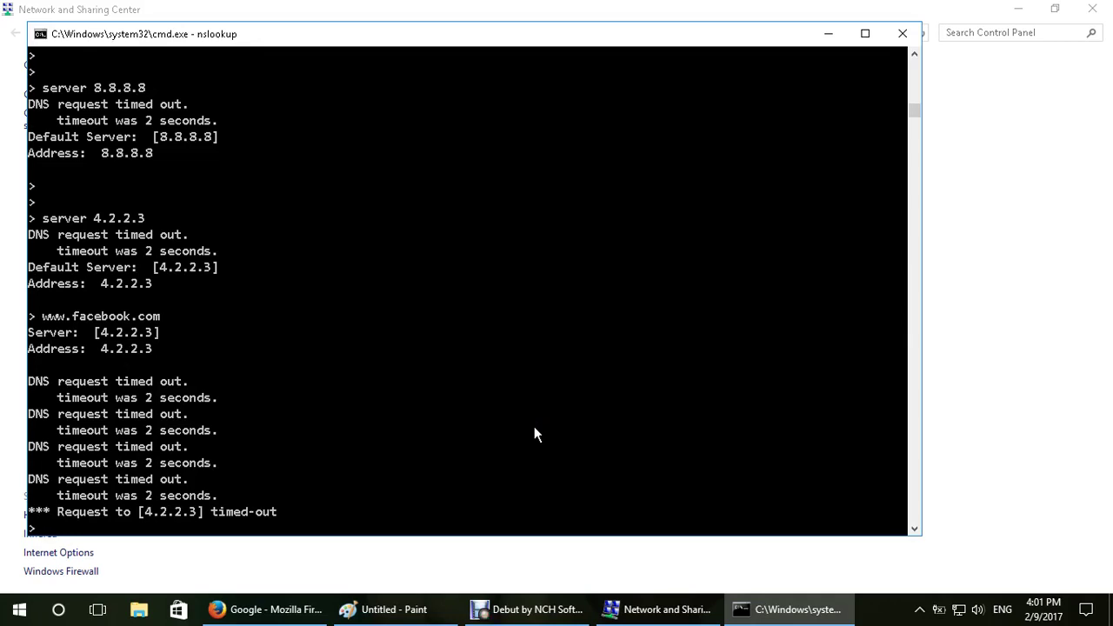
double_click(148, 333)
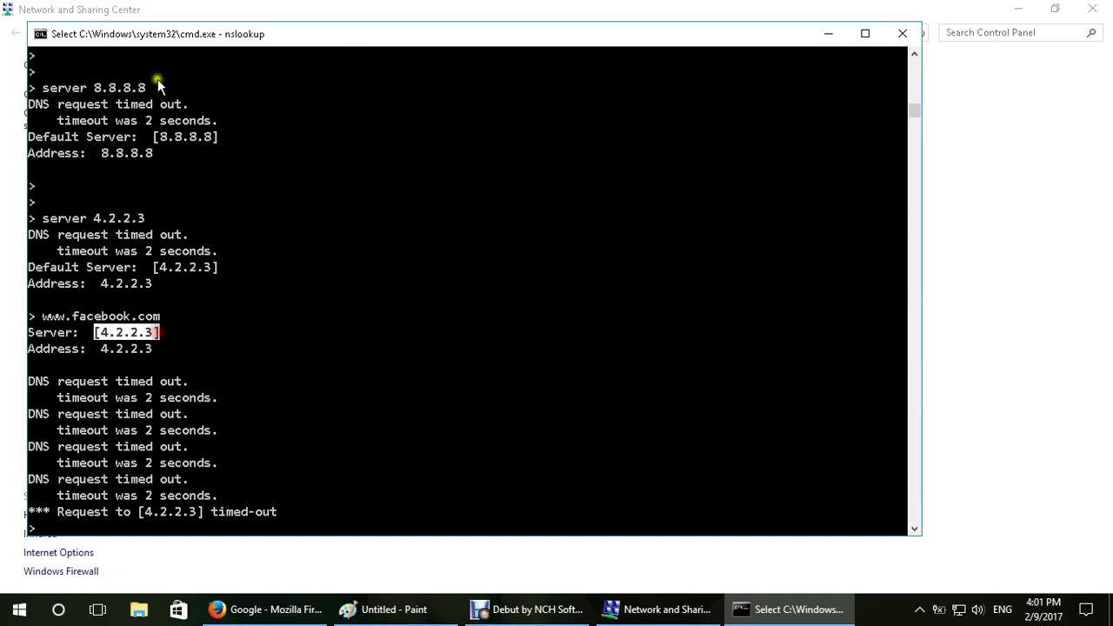
drag(153, 141, 223, 169)
click(279, 205)
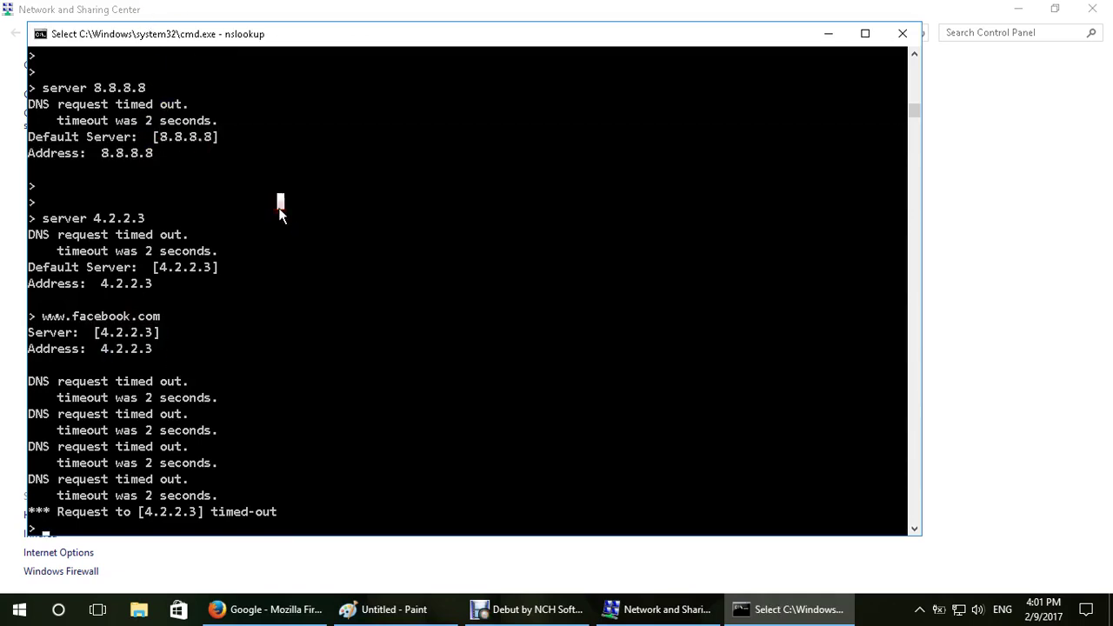
key(Escape)
key(Up)
key(Return)
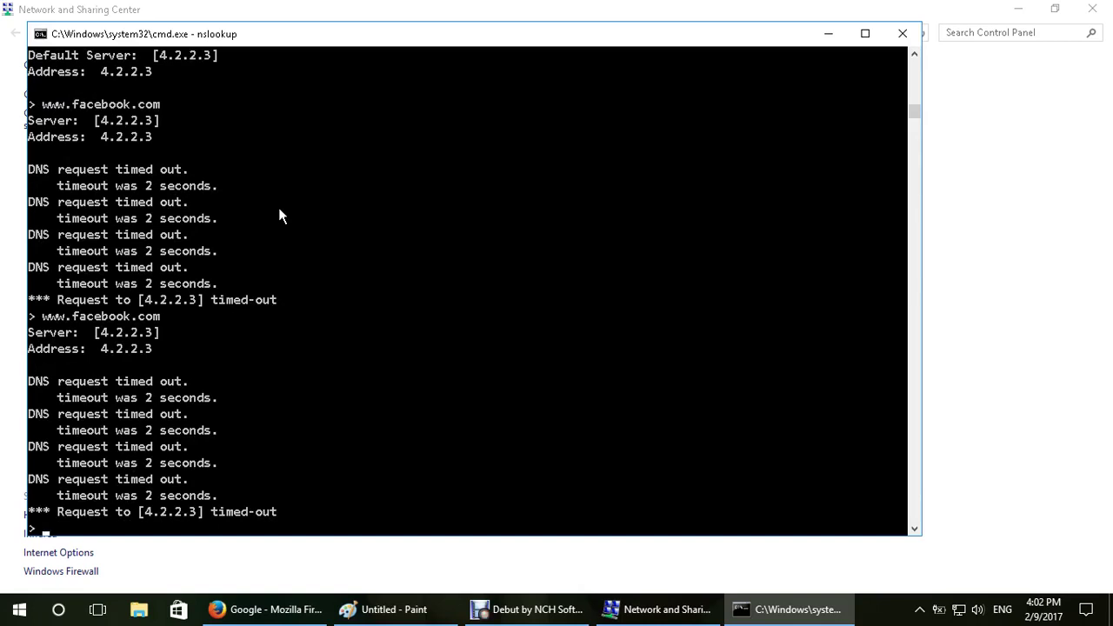
Step: Exit nslookup and display the ipconfig help with its /? option
click(304, 273)
text(exit)
key(Return)
key(Return)
key(Return)
text(ipconfig)
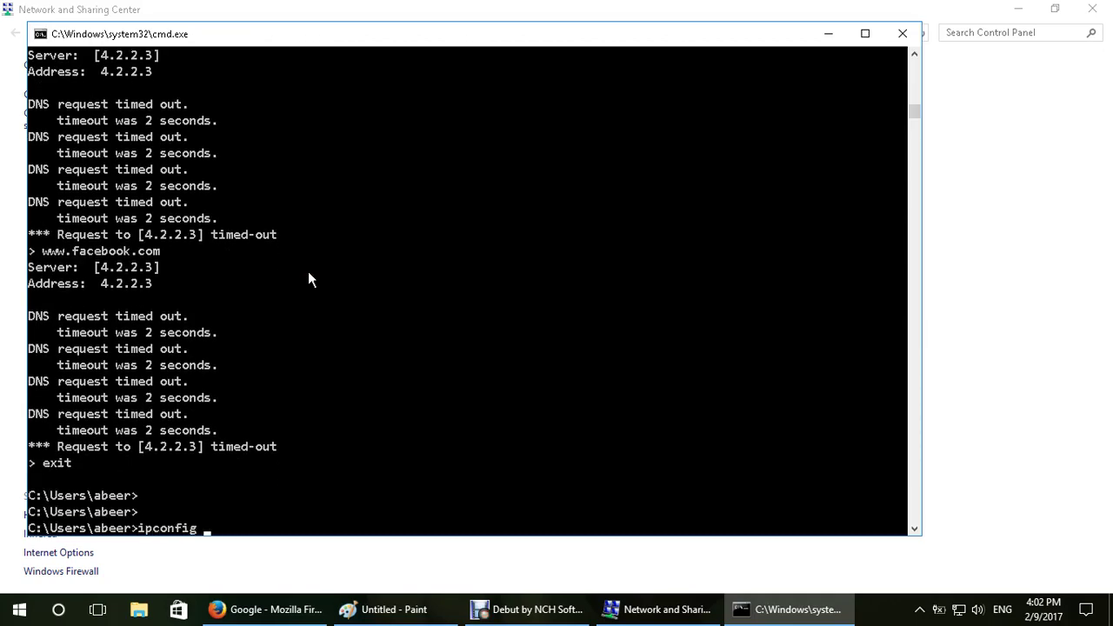
text( /?)
key(Return)
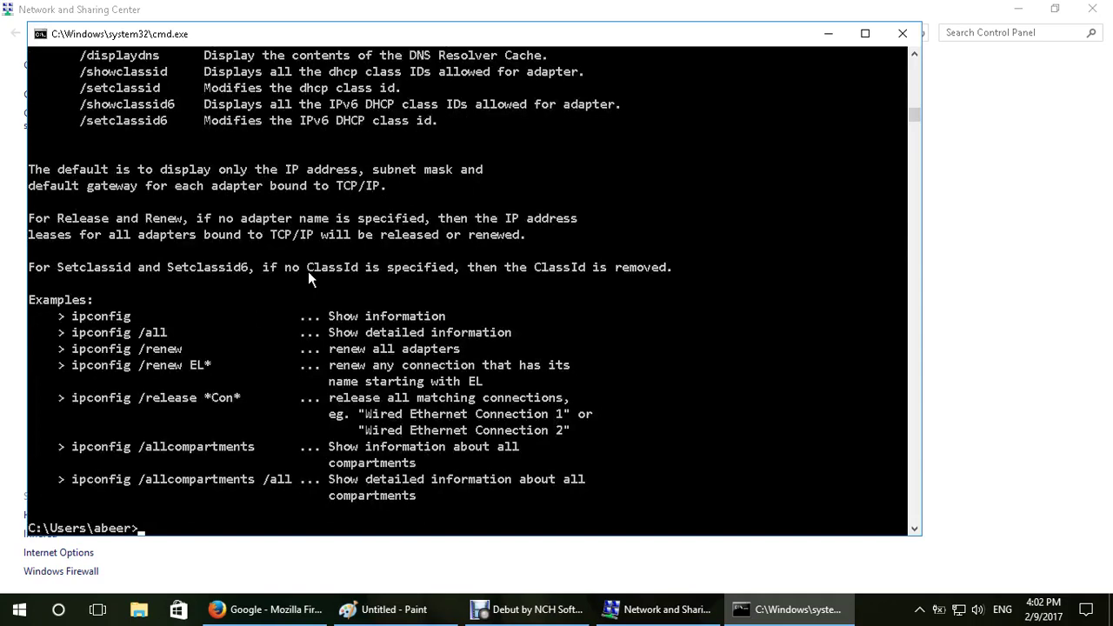
Step: Review the options list in the ipconfig help and highlight the renew option
scroll(302, 247, up, 1)
scroll(302, 247, up, 3)
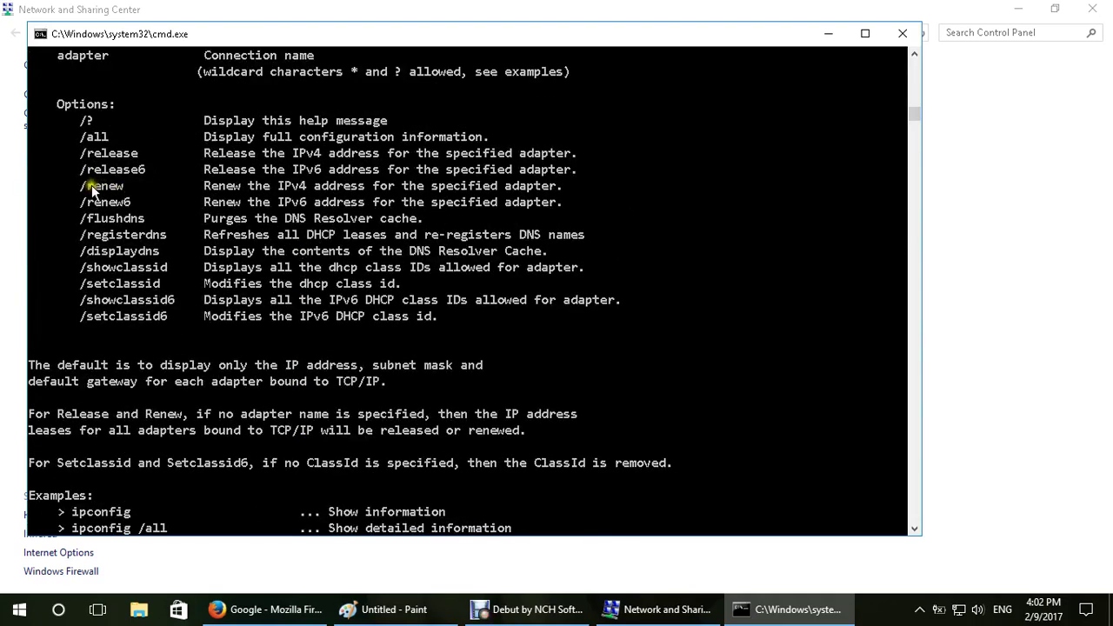
drag(87, 186, 124, 189)
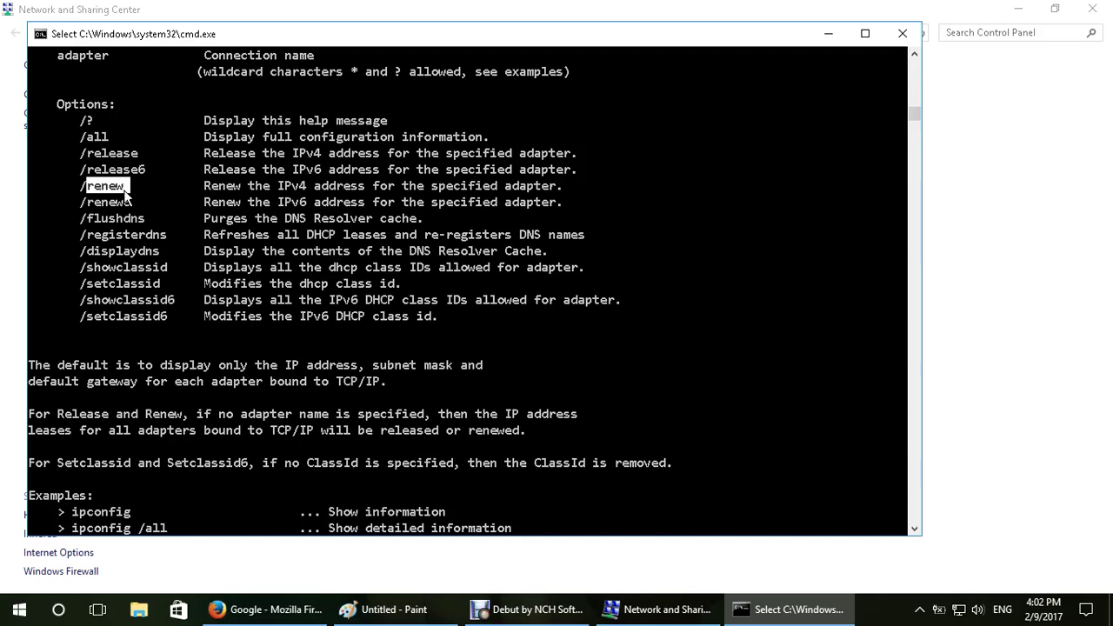
right_click(123, 189)
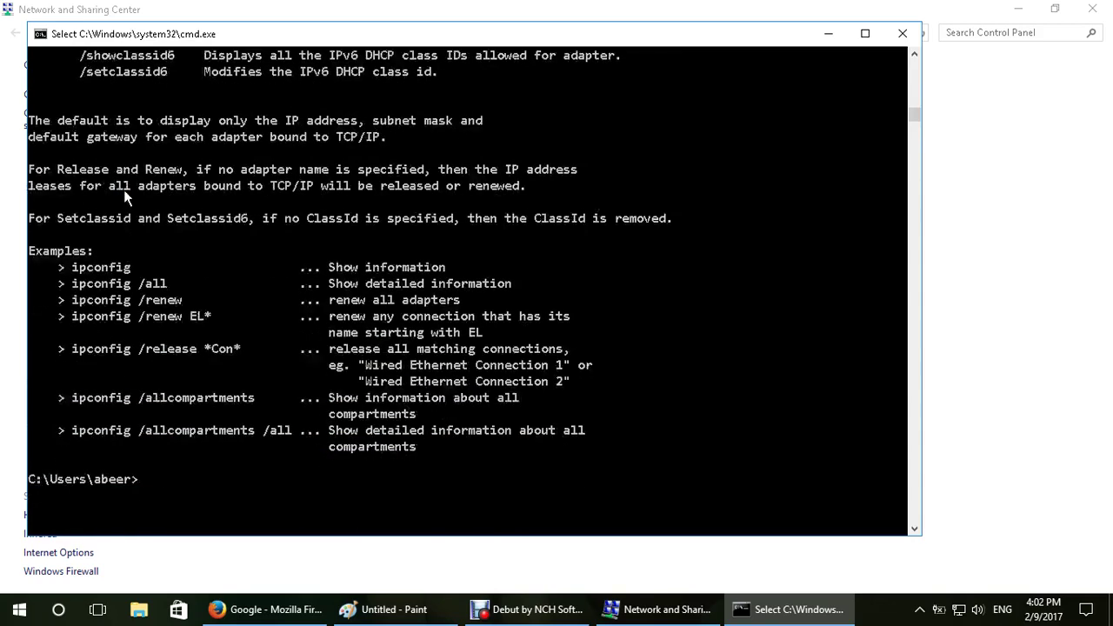
click(306, 613)
click(186, 40)
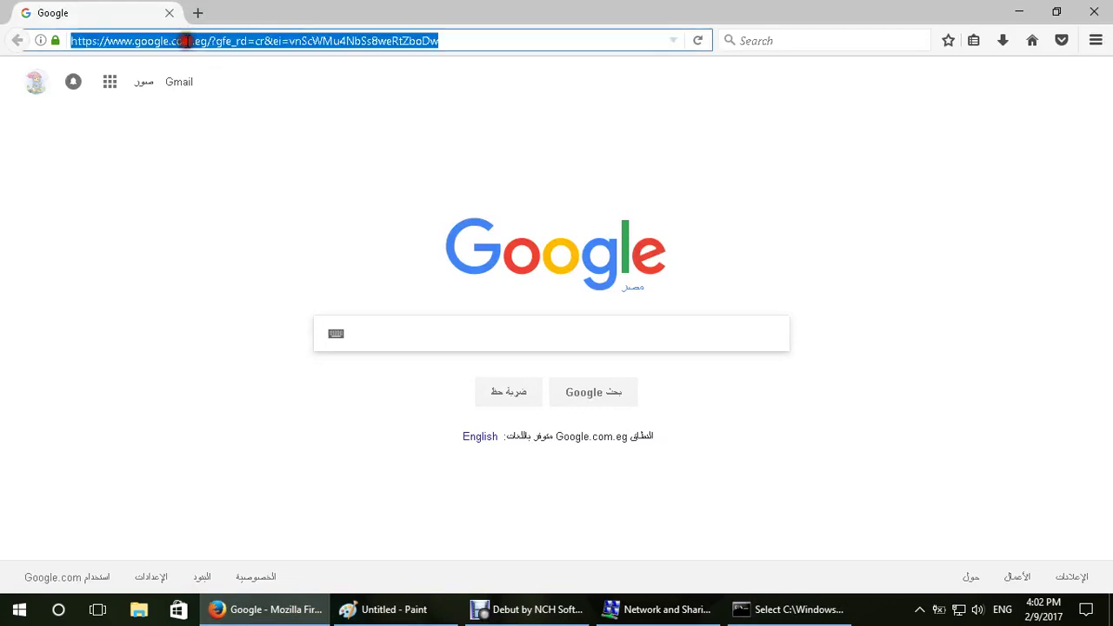
click(799, 610)
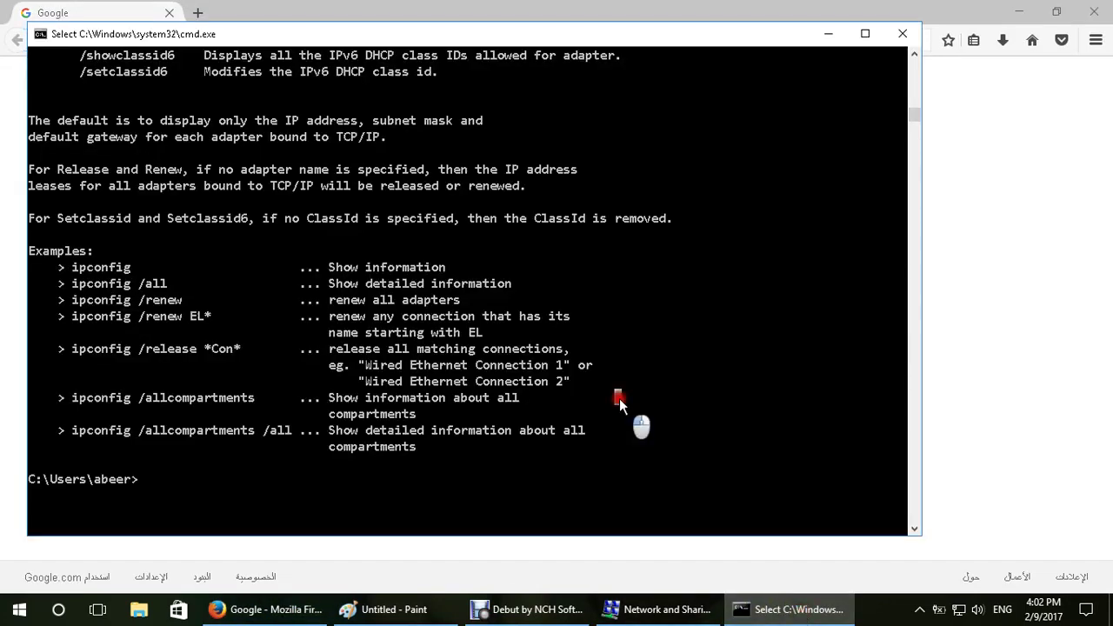
Step: Start nslookup again and set its server to 8.8.8.8, followed by 4.2.2.3
text(nslookup)
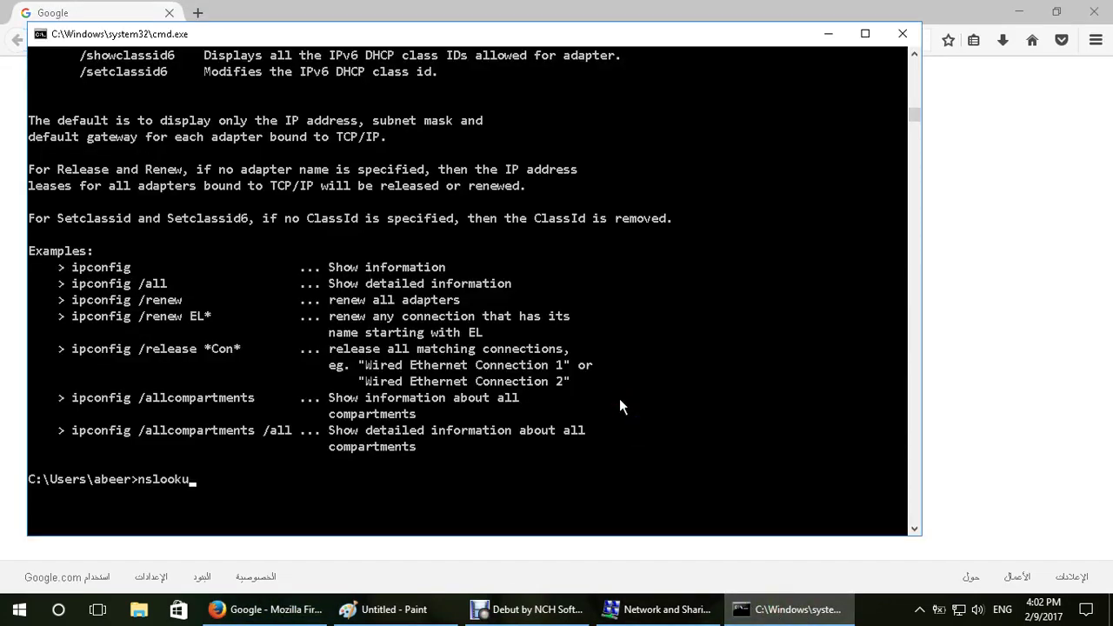
key(Return)
key(Return)
key(Return)
key(Return)
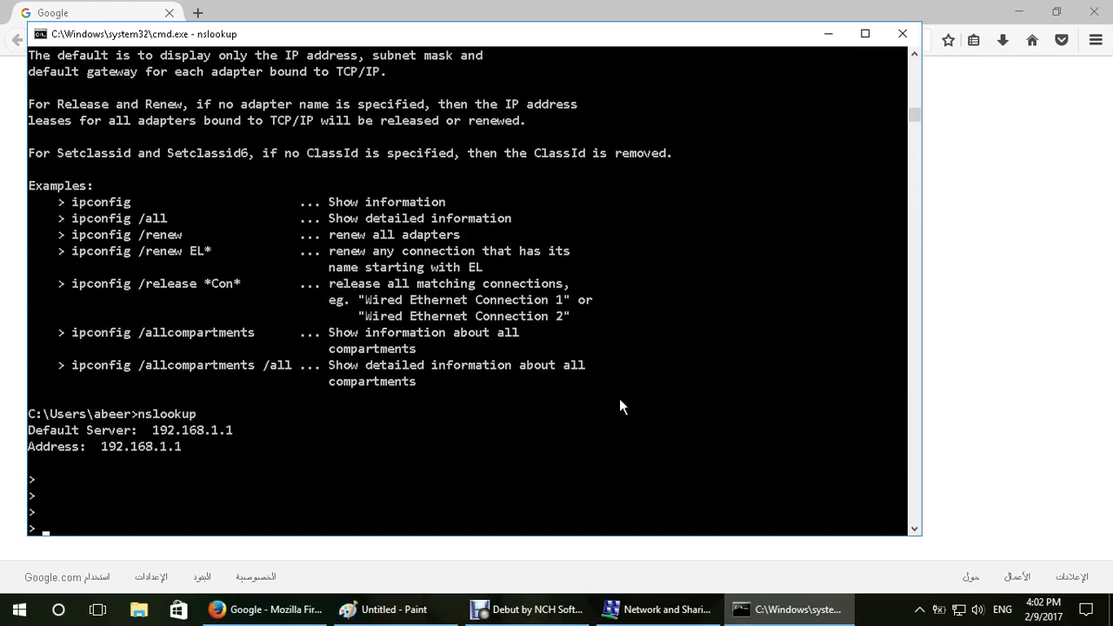
text(server 8.8.8.8)
key(Return)
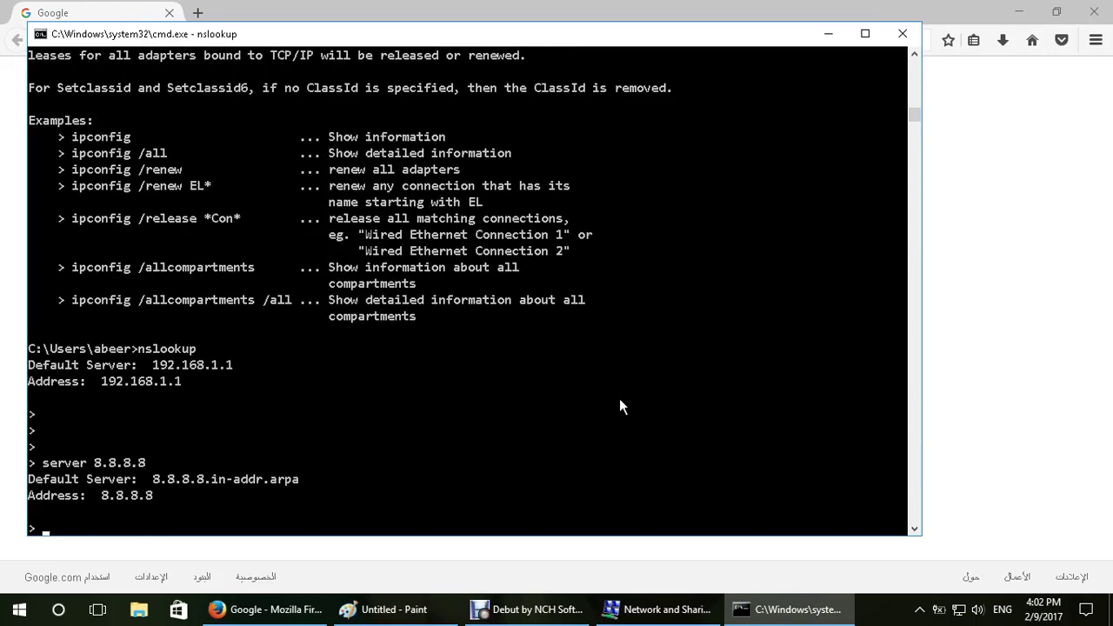
text(server 4.2.2.3)
key(Return)
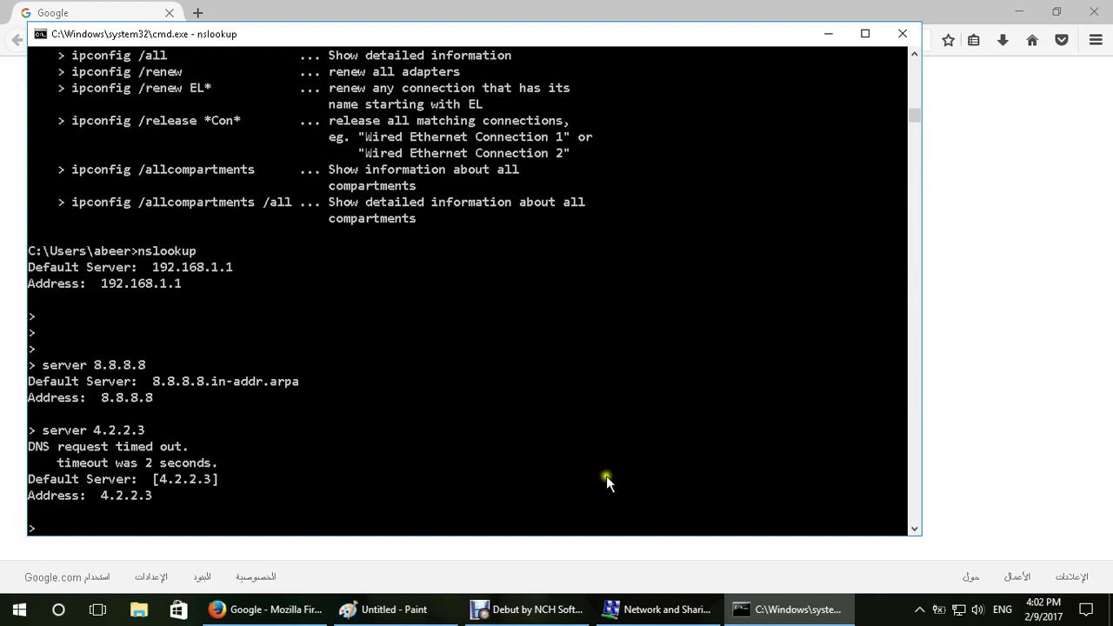
Step: Switch to Firefox and select the full web address of the open Google page
click(602, 604)
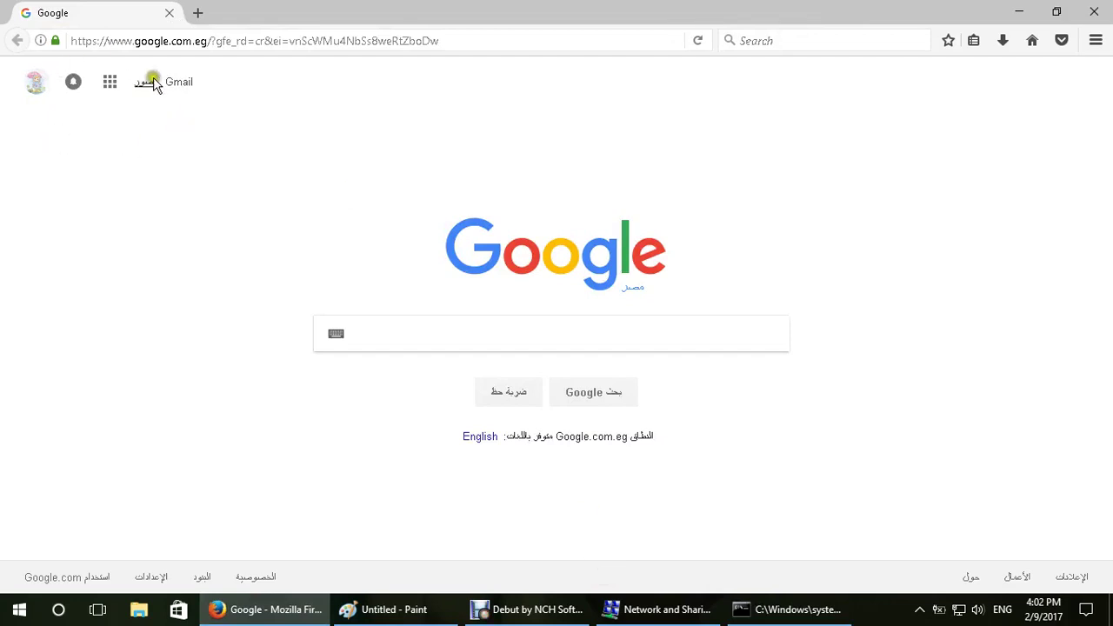
click(167, 42)
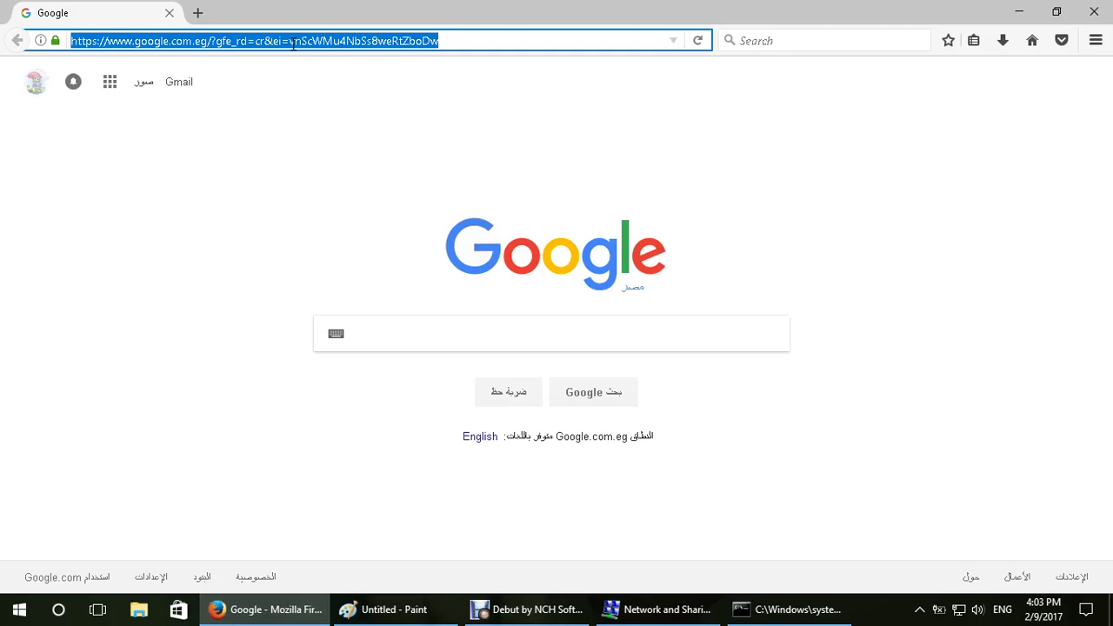
Step: Switch to Paint and write "NFS" with "network file server" on the line below it, near the upper edge of the blank canvas
click(427, 609)
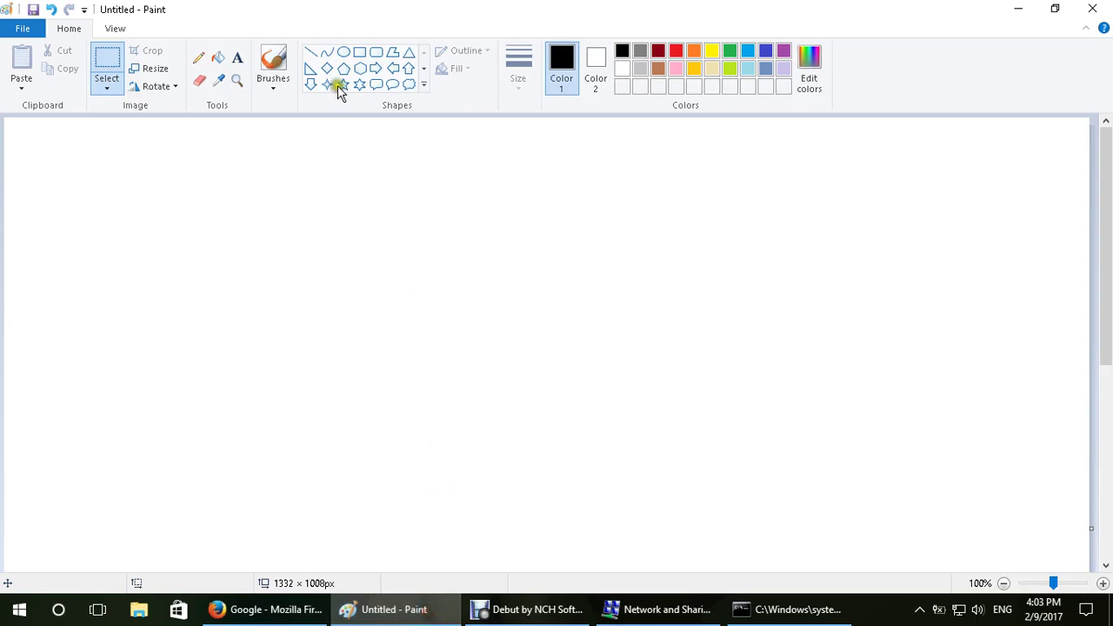
click(236, 58)
drag(306, 157, 306, 158)
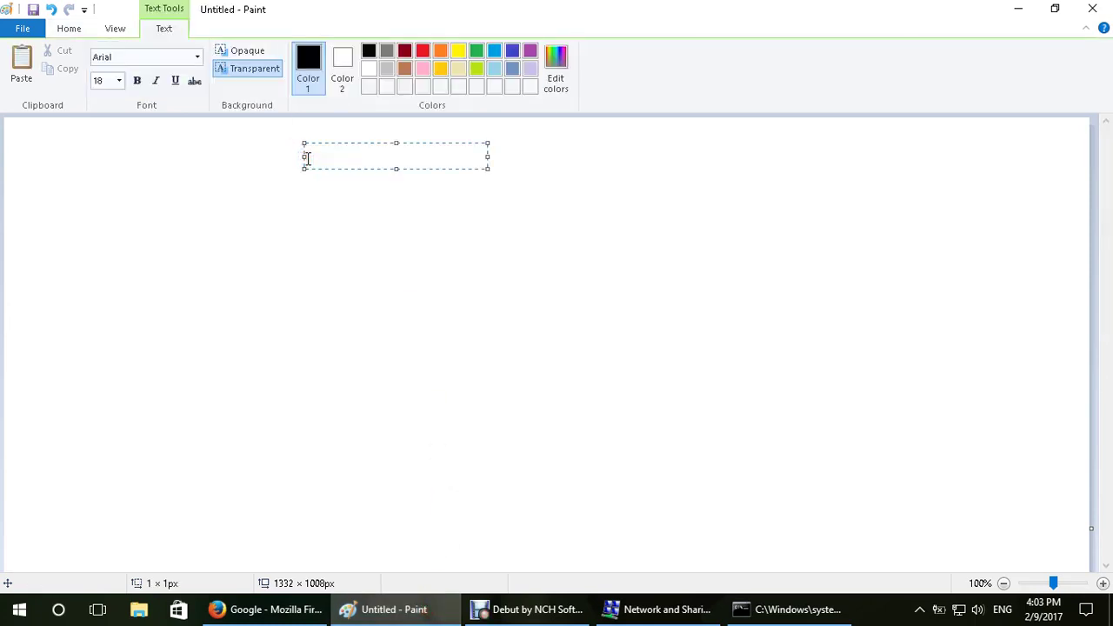
text(NFS)
key(Return)
text(n)
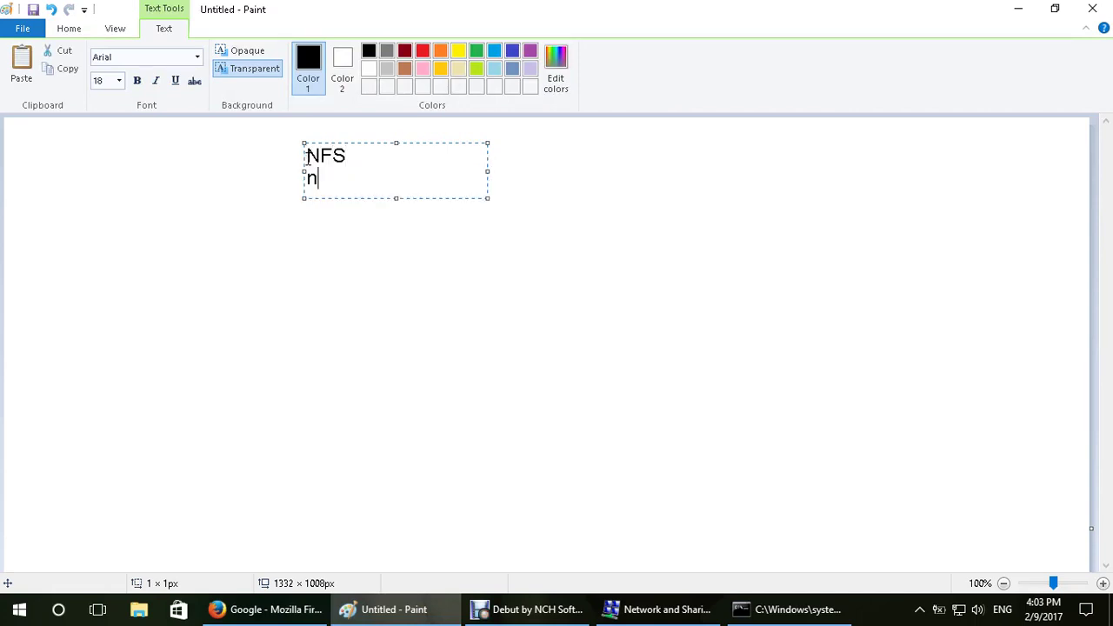
text(etwork file server)
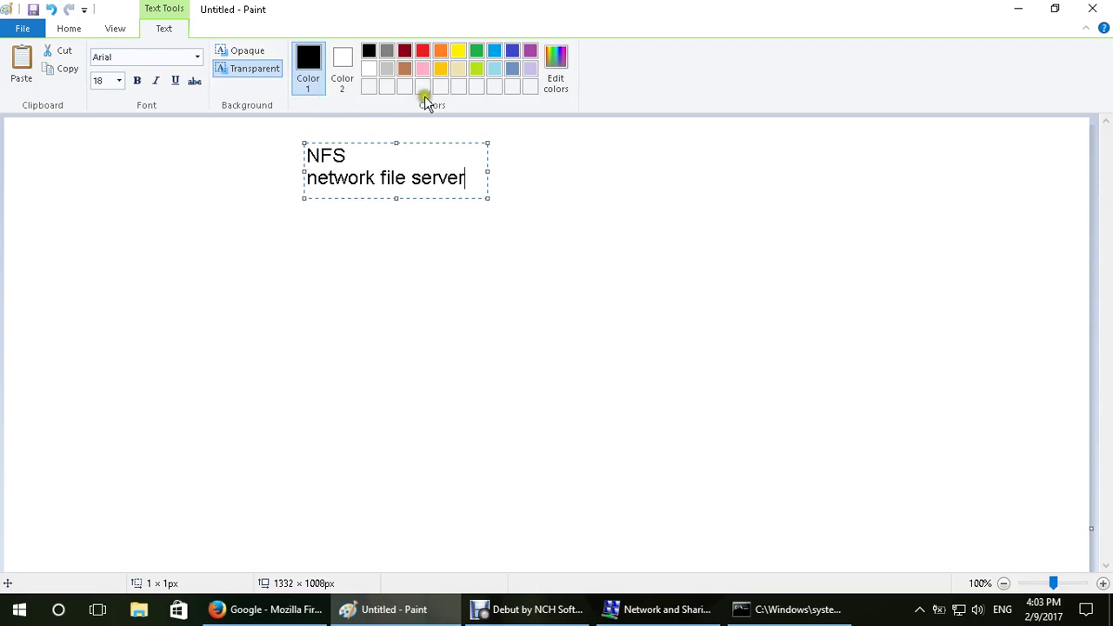
Step: Add the text "SMB" to the right of the NFS heading
click(552, 148)
text(SMB)
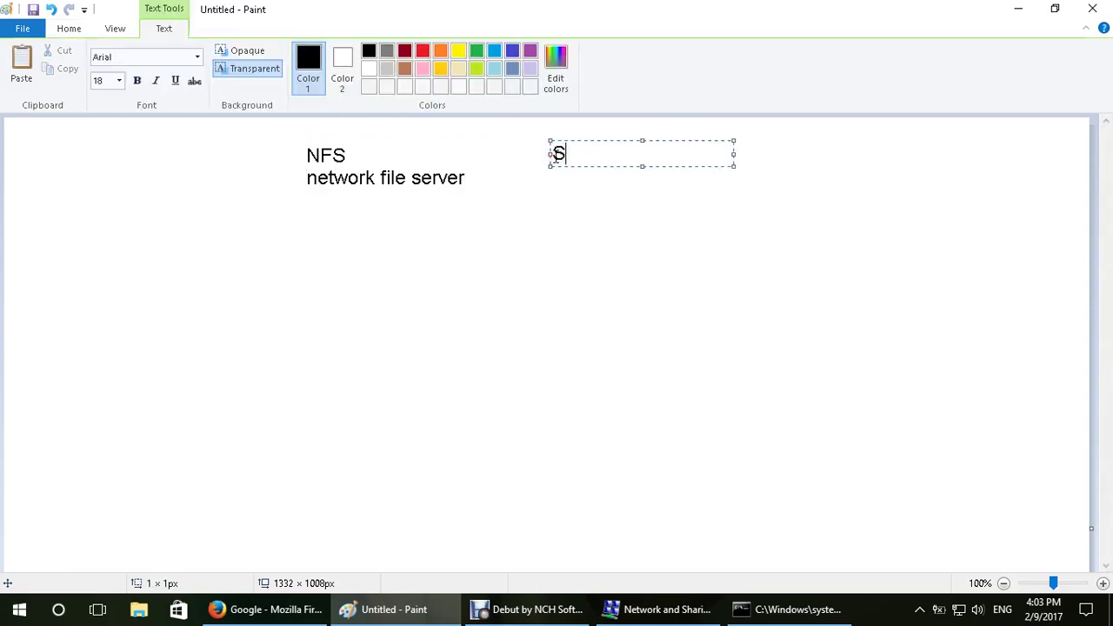
click(413, 317)
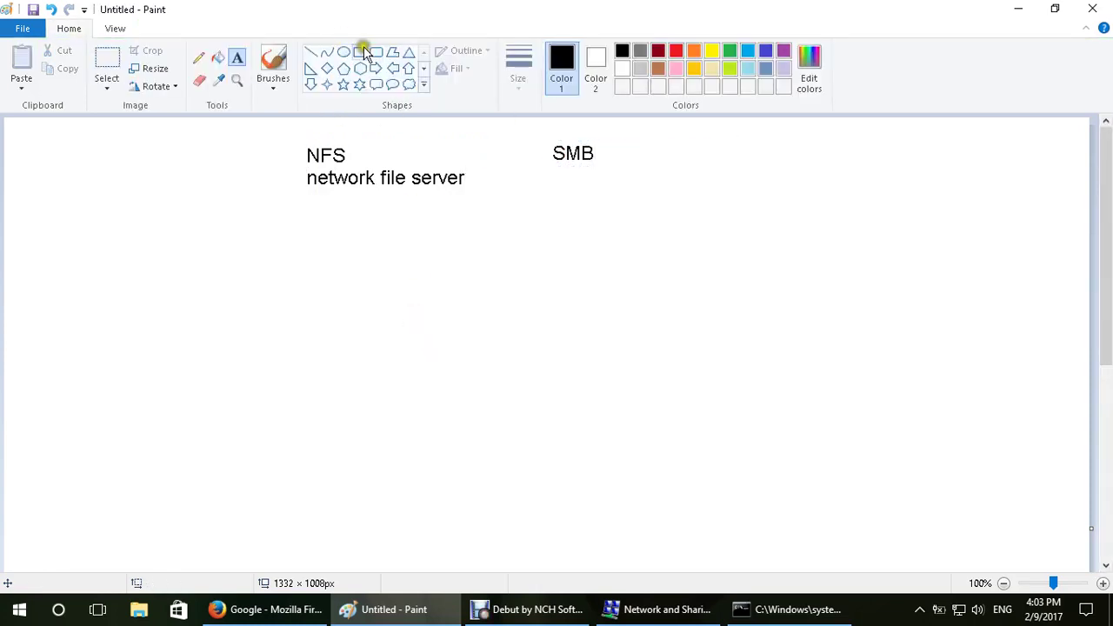
Step: Write "linux" below the NFS text and "windown" below the SMB text
click(361, 50)
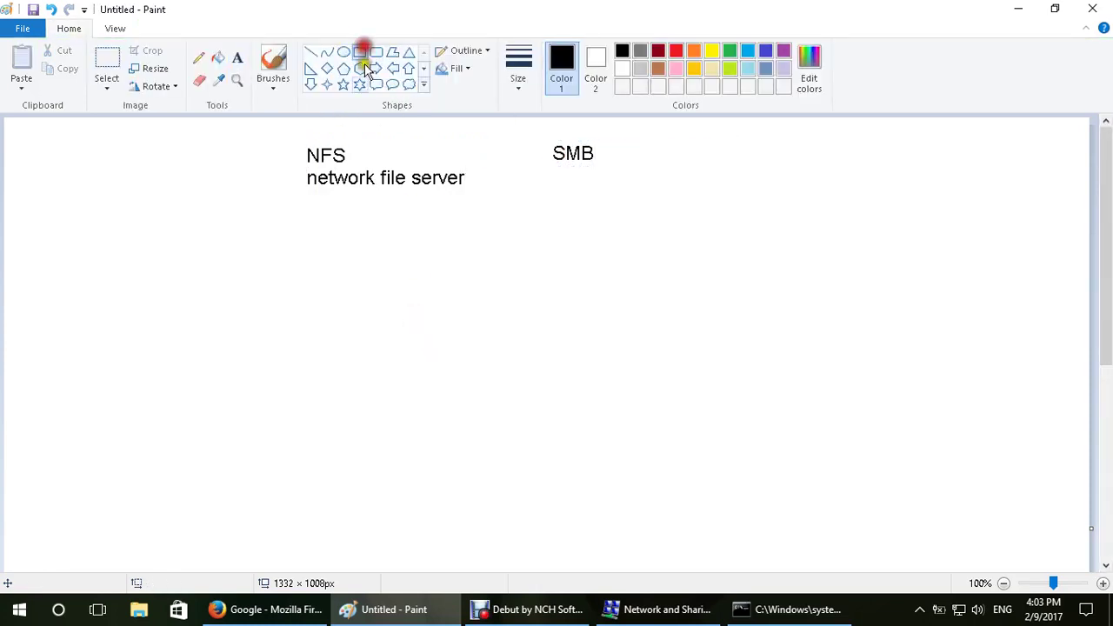
click(237, 58)
click(314, 225)
text(linux)
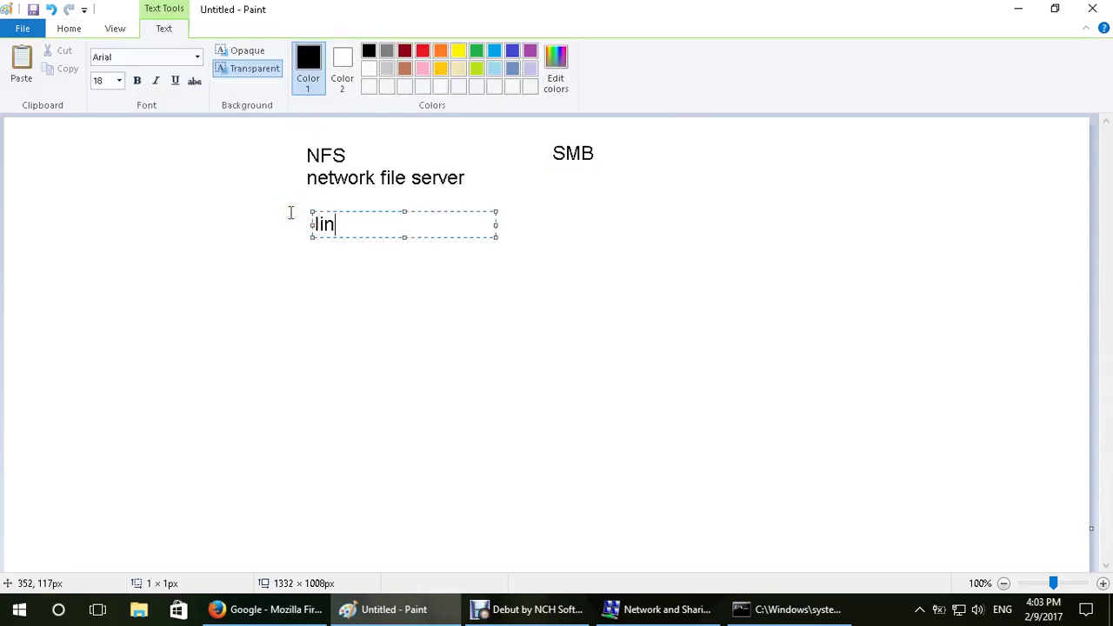
click(553, 208)
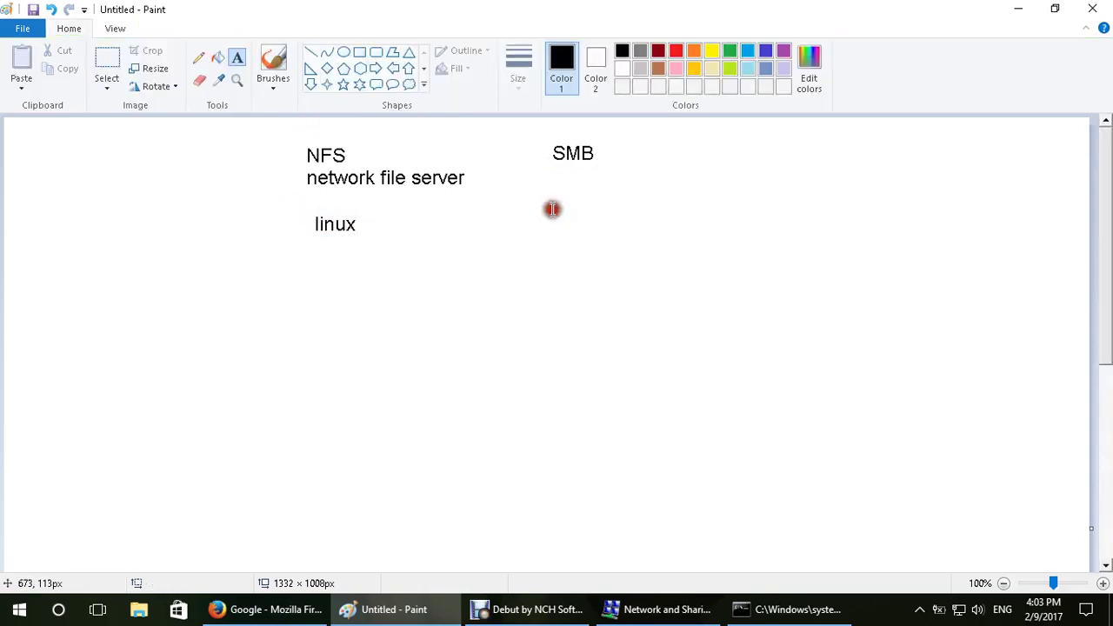
click(551, 208)
text(windown)
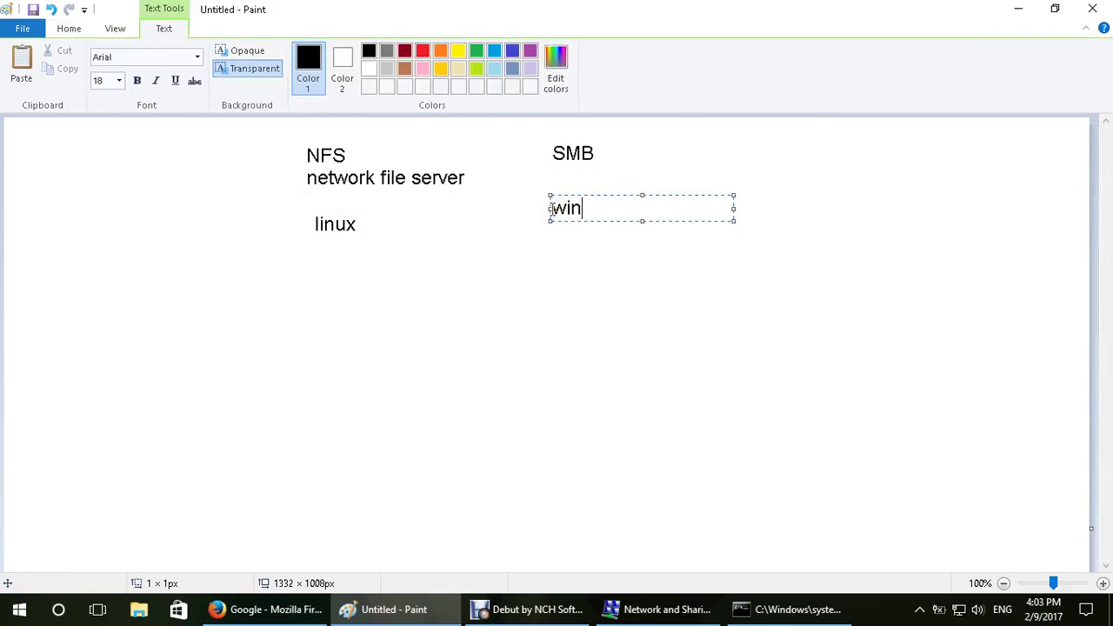
click(520, 403)
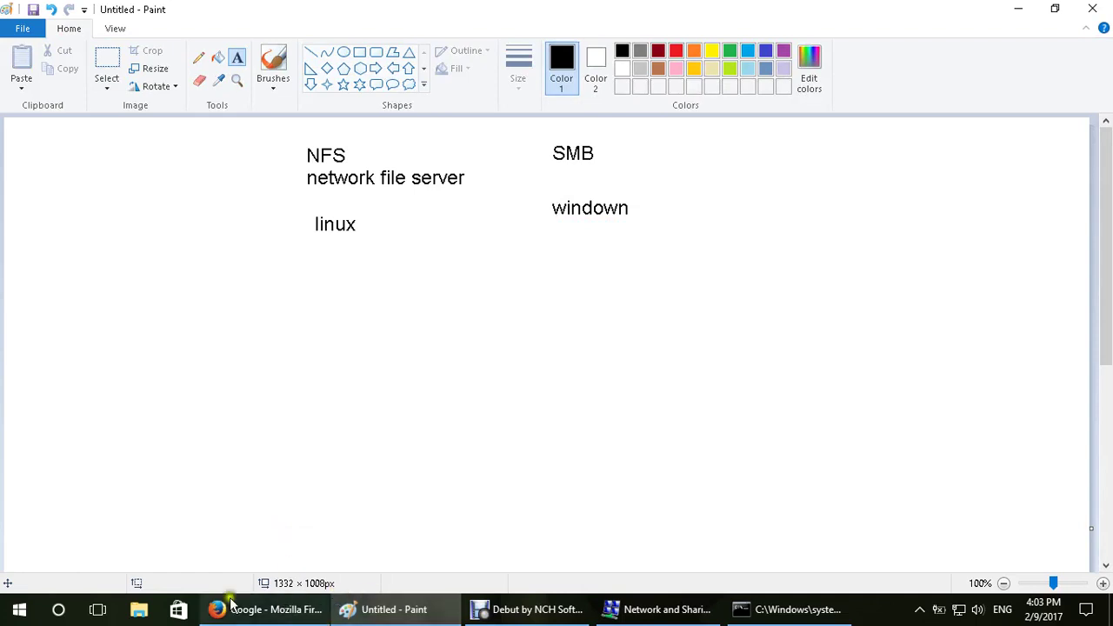
Step: Switch to File Explorer and examine the sharing and advanced sharing options of the CBT.Nuggets.LPI.Linux folder on drive D without changing them
click(147, 611)
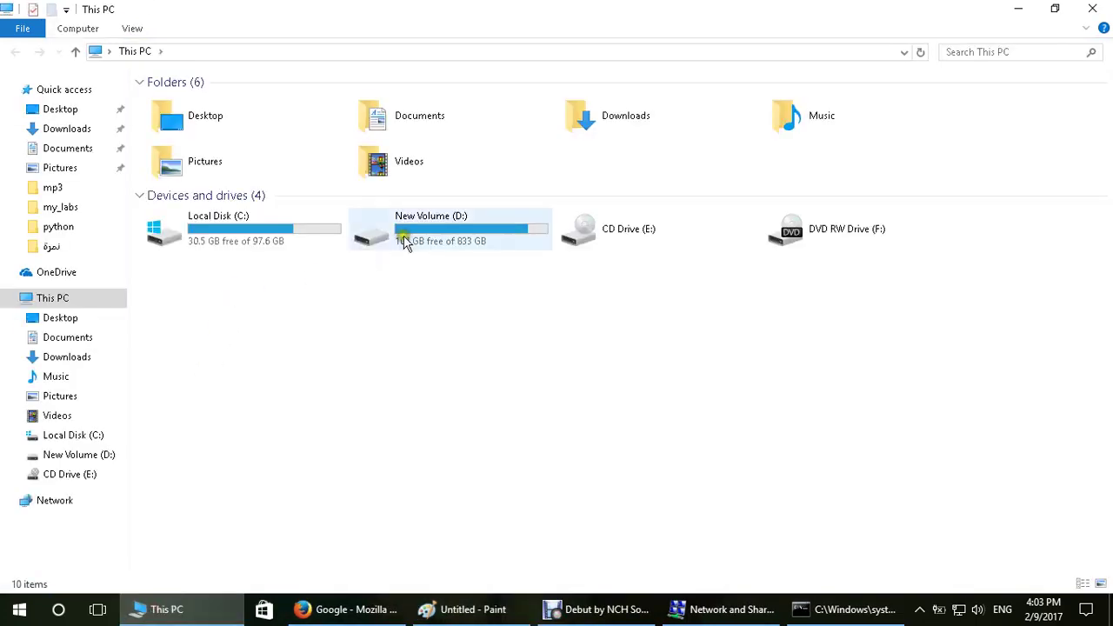
double_click(408, 231)
right_click(250, 222)
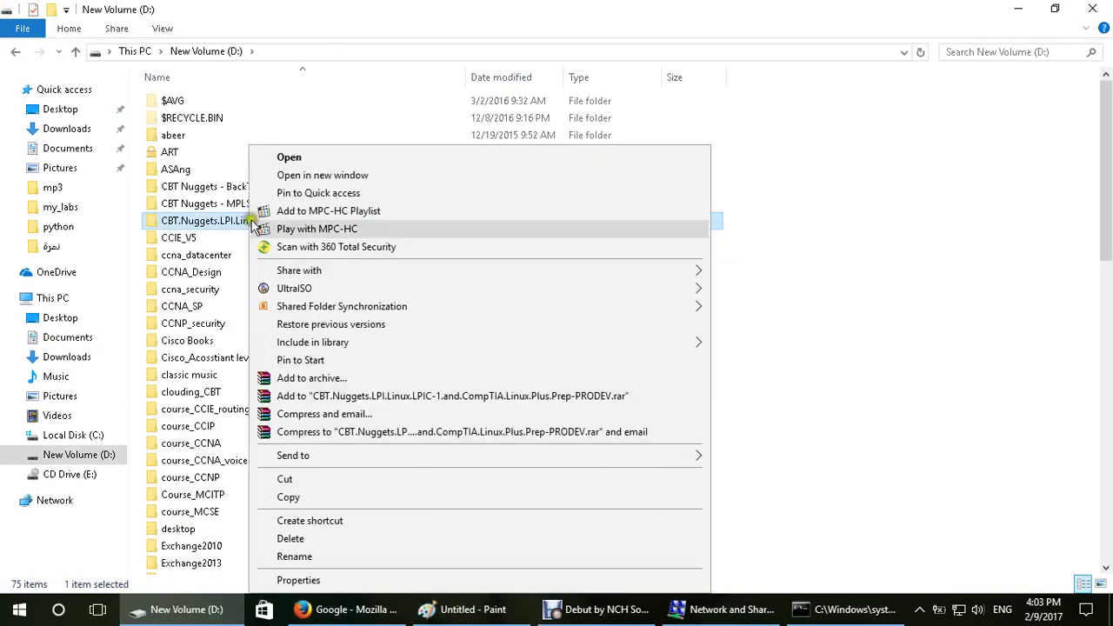
click(327, 582)
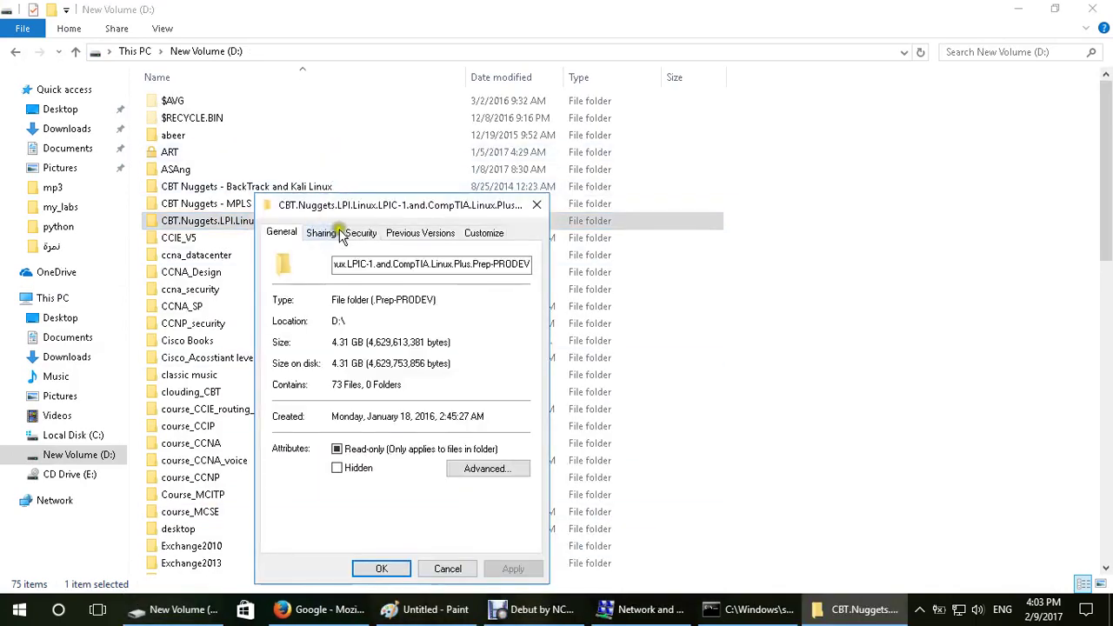
click(320, 232)
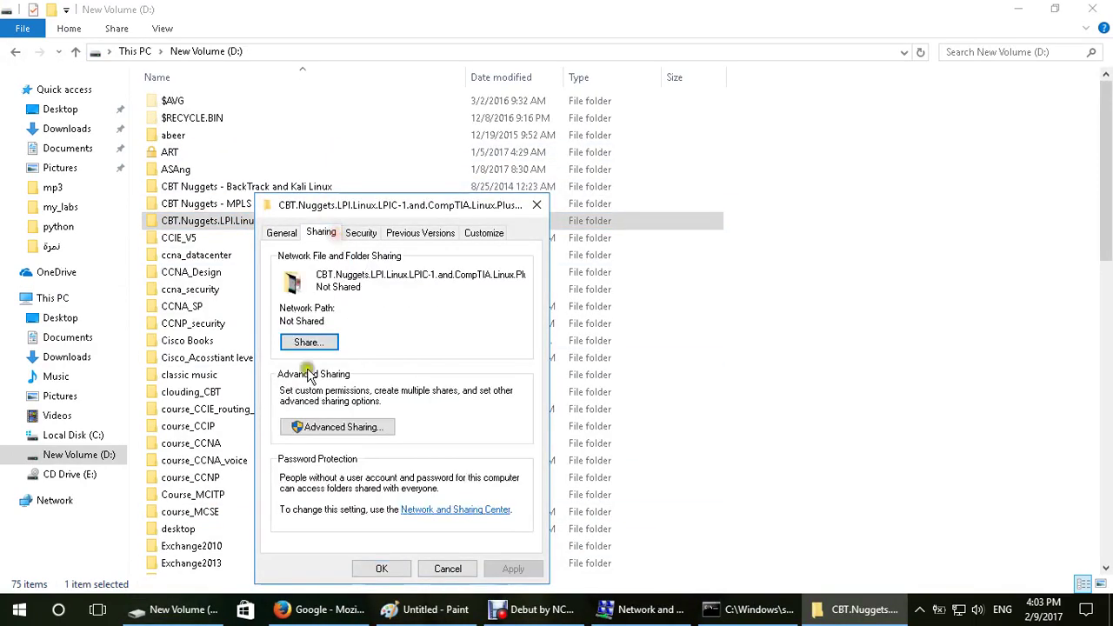
click(319, 428)
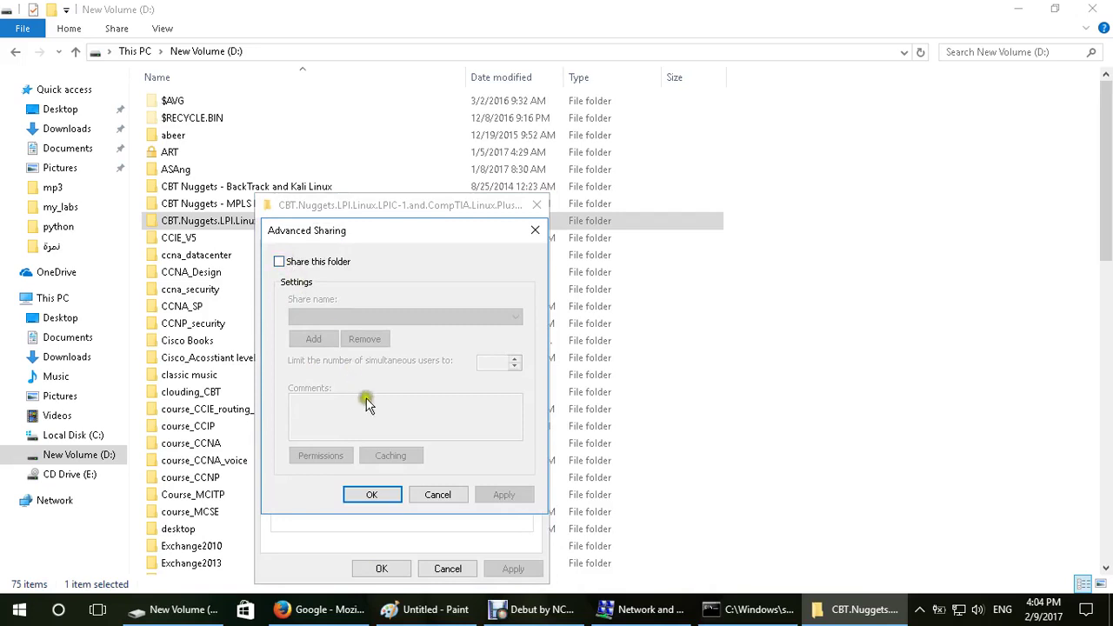
click(444, 497)
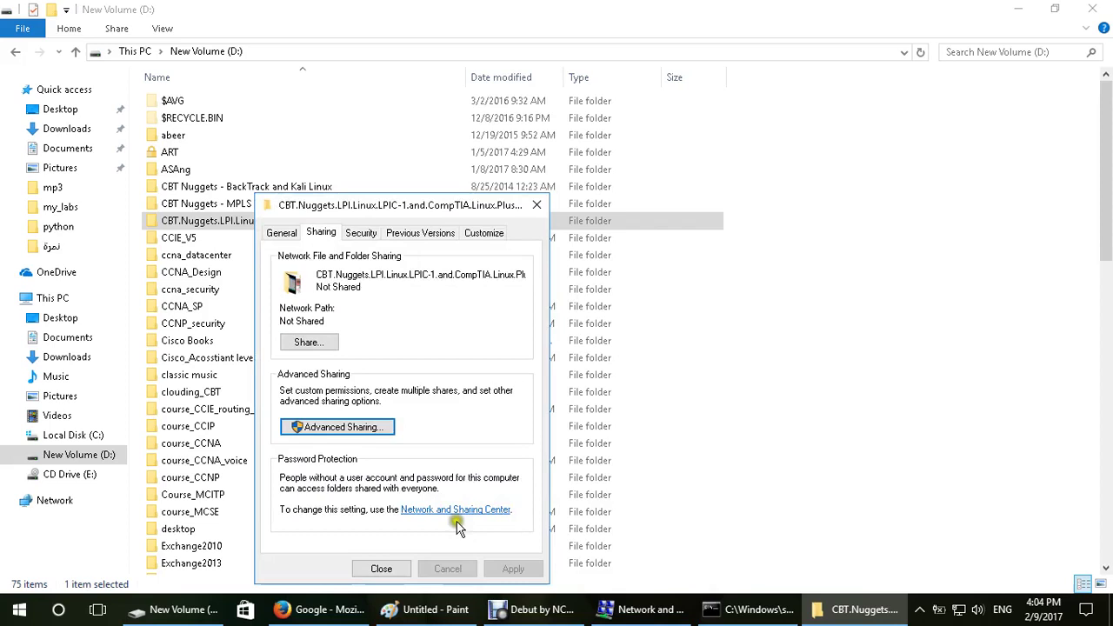
click(401, 569)
Step: Switch to Network and Sharing Center and open the Ethernet connection's Internet Protocol Version 4 (TCP/IPv4) properties
click(745, 617)
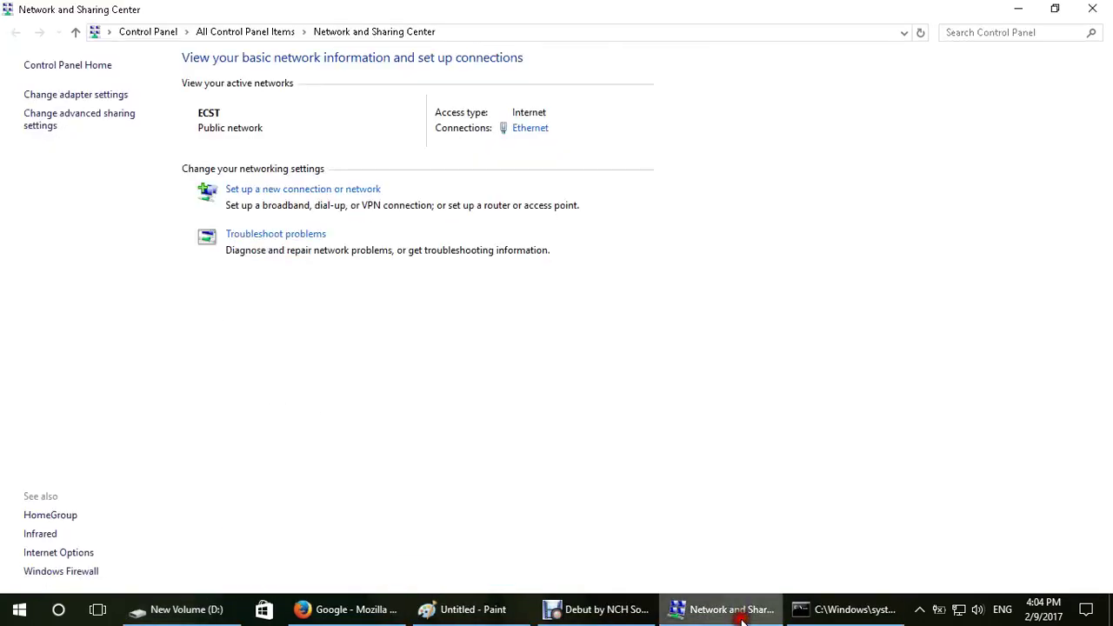
click(539, 132)
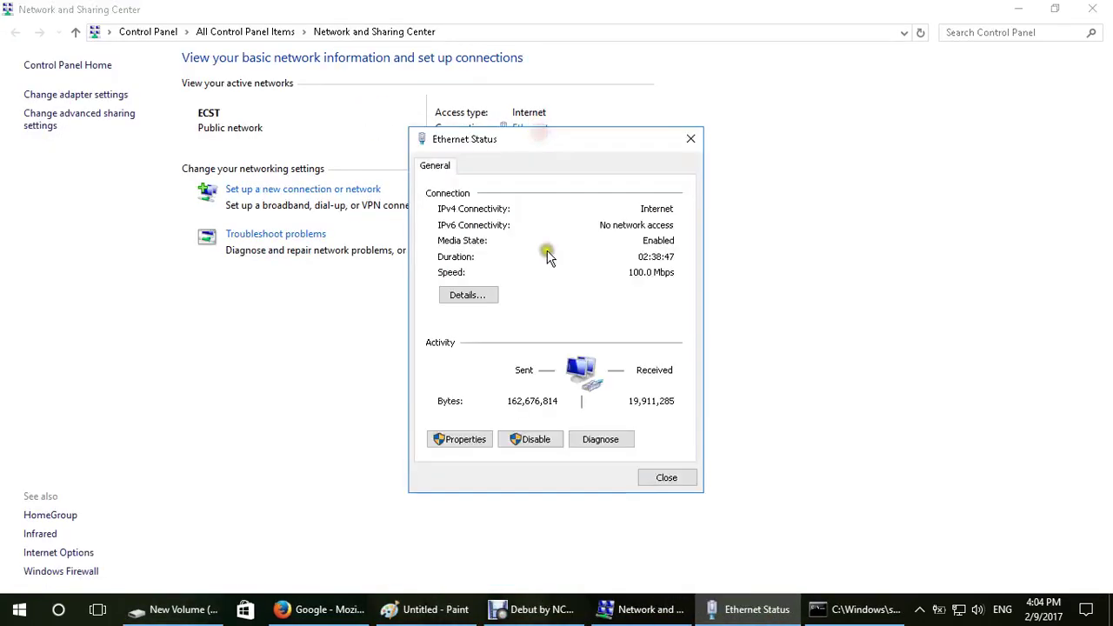
click(467, 438)
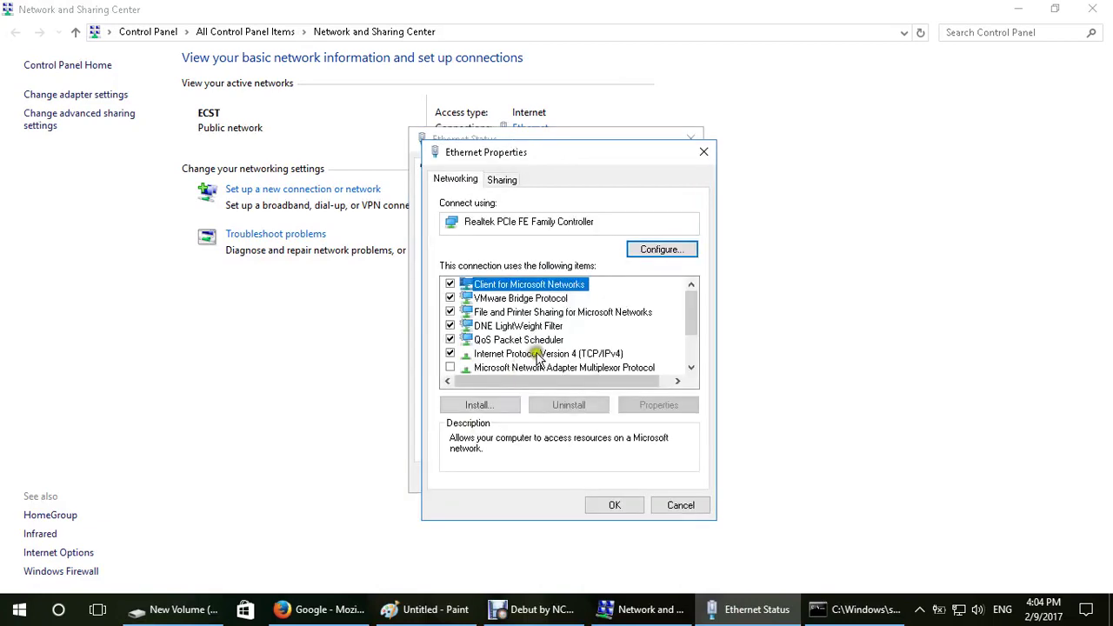
scroll(596, 348, down, 1)
click(606, 318)
double_click(607, 318)
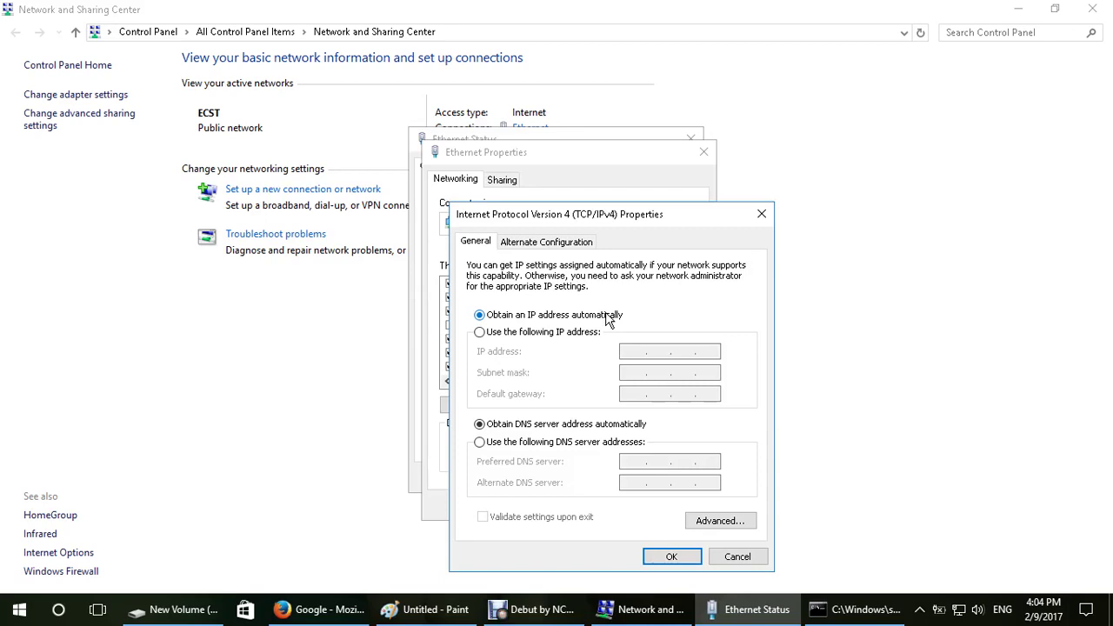
Step: Switch to Paint and draw two rectangles side by side below the existing text, about 183 × 121 px and 148 × 113 px
click(424, 609)
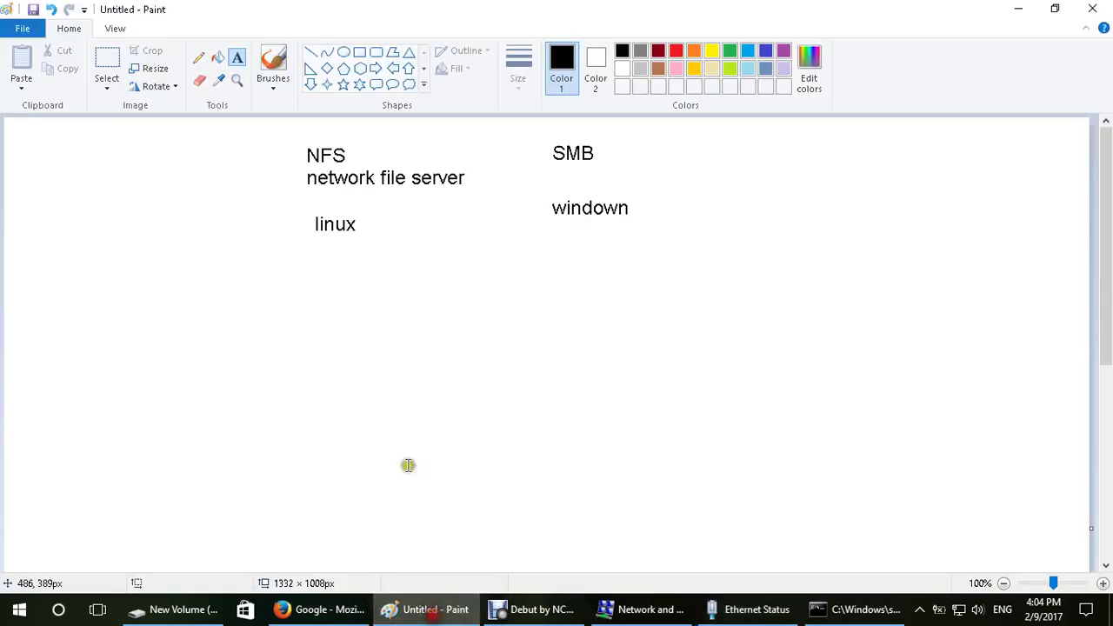
click(342, 52)
click(356, 53)
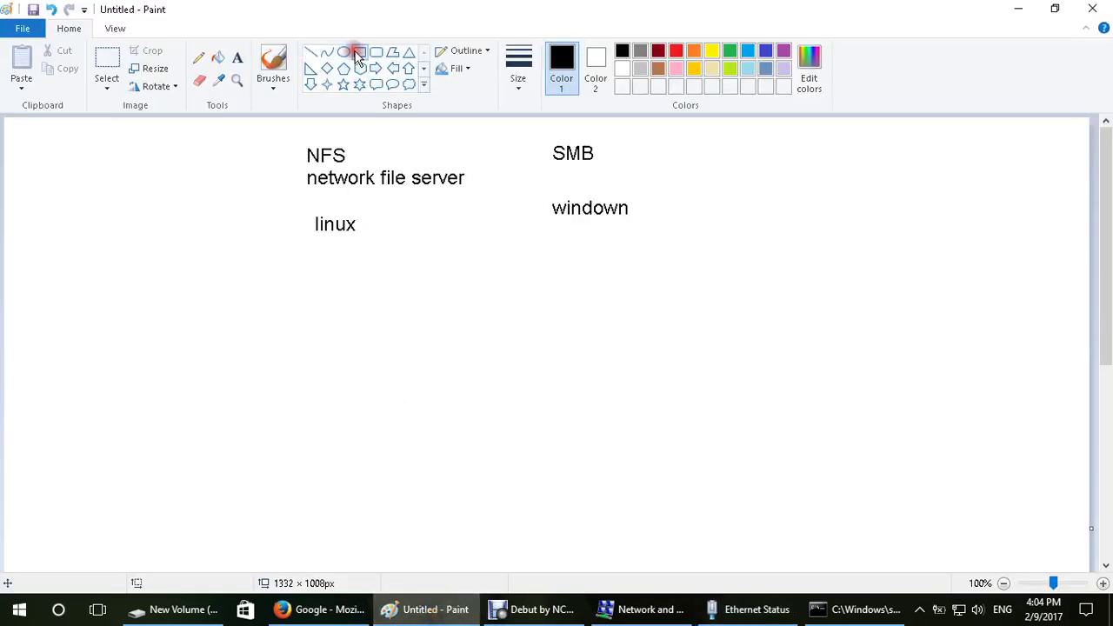
drag(248, 320, 398, 418)
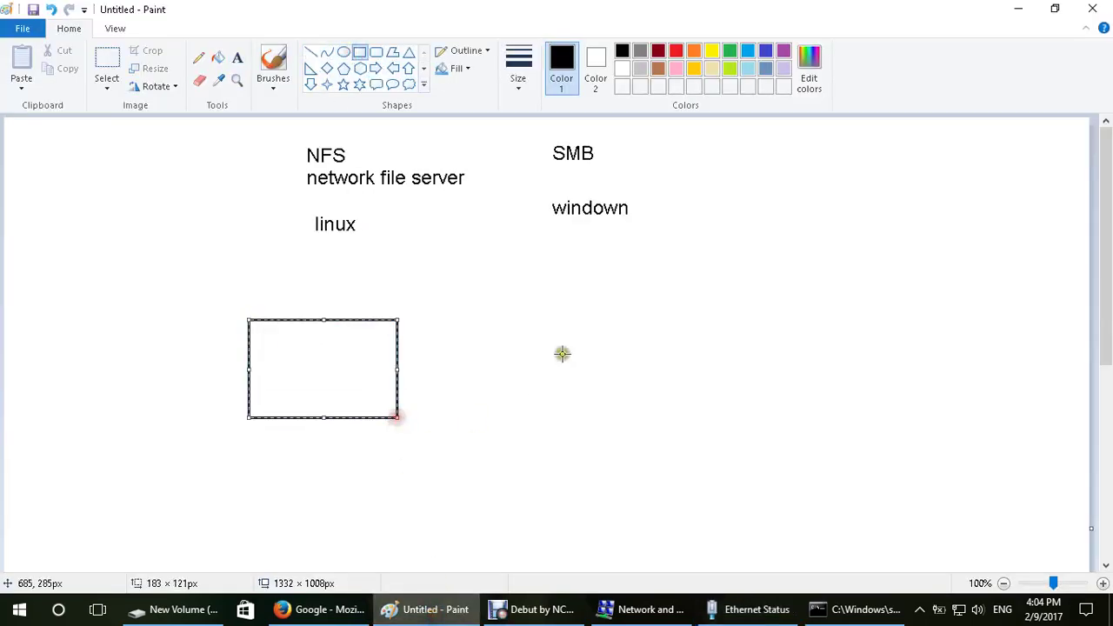
drag(557, 311, 677, 404)
Step: Write "win" and "smb" on two lines in the first rectangle and "linux" and "nfs" in the second
click(237, 58)
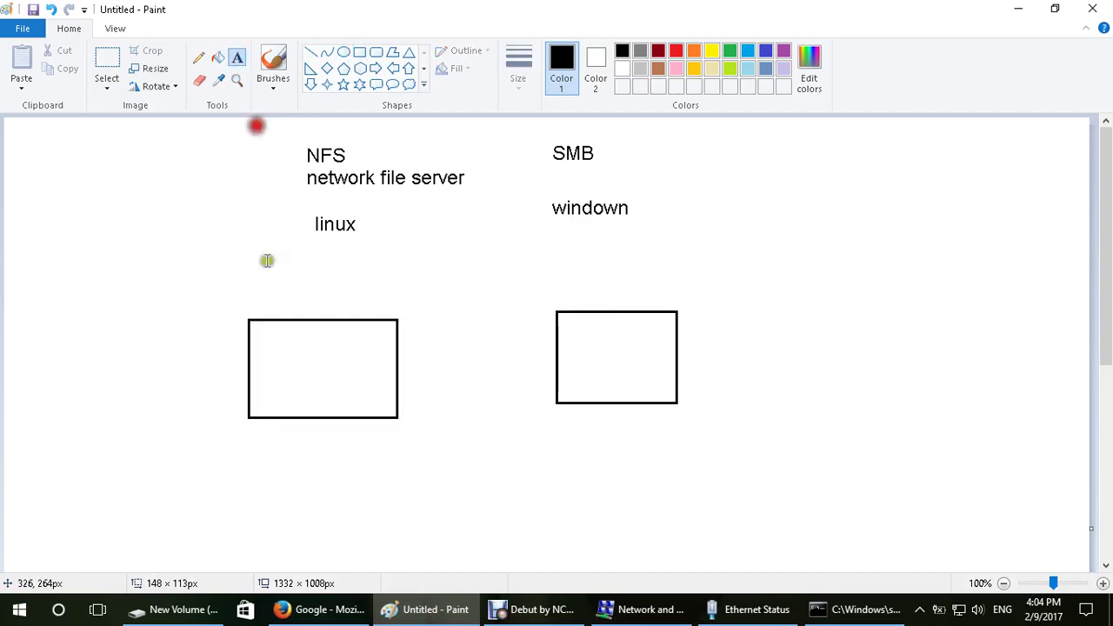
click(276, 330)
text(win)
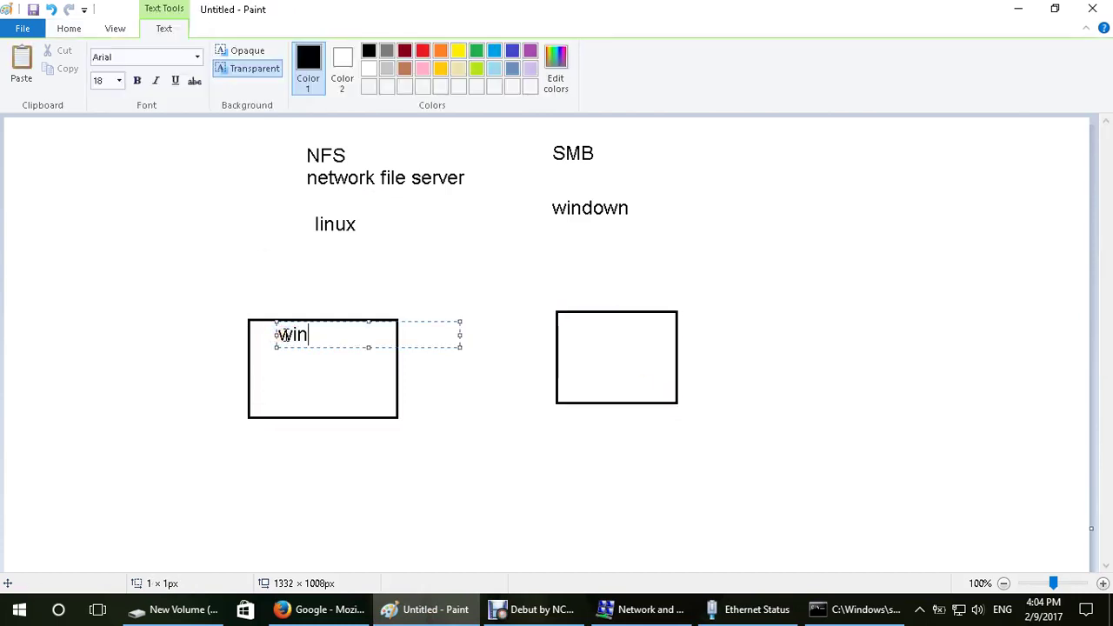
key(Return)
text(smb)
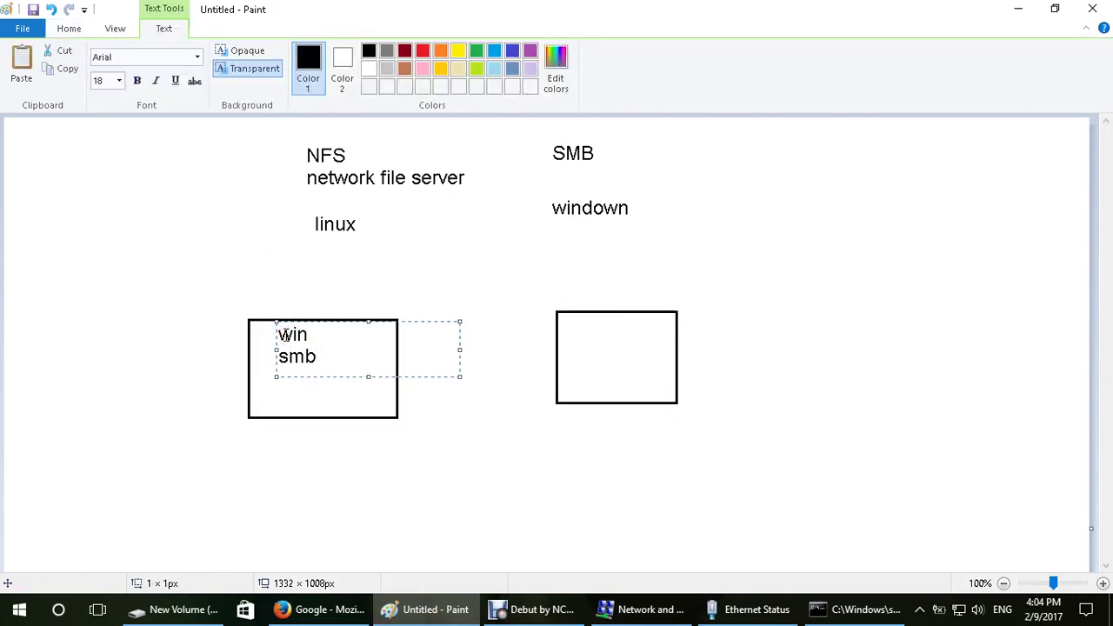
click(582, 335)
text(linux)
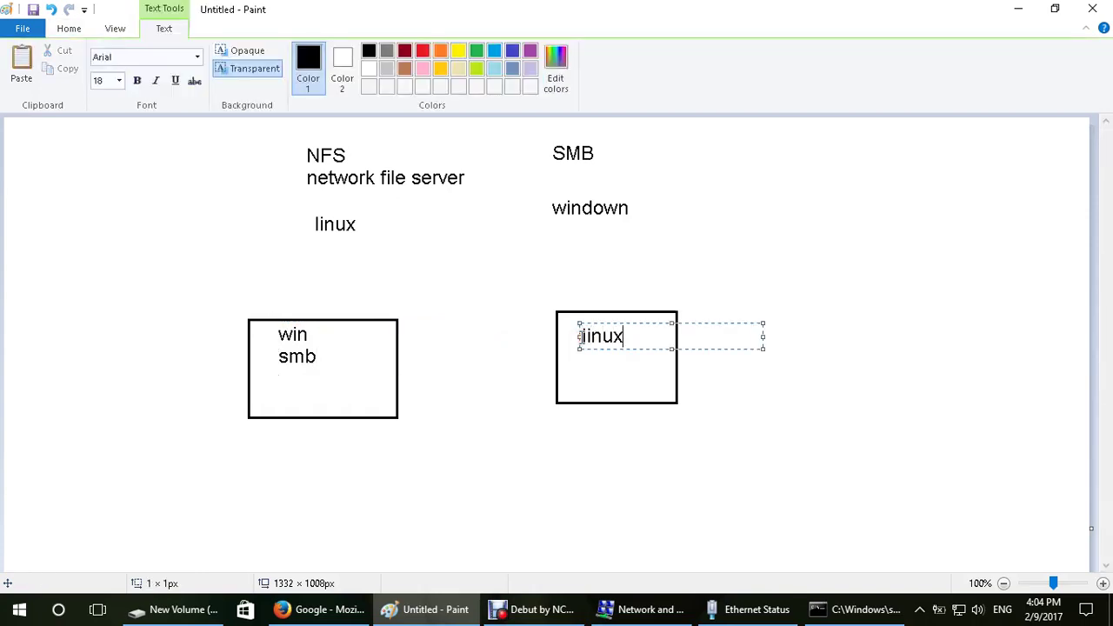
key(Return)
text(nfs)
click(527, 287)
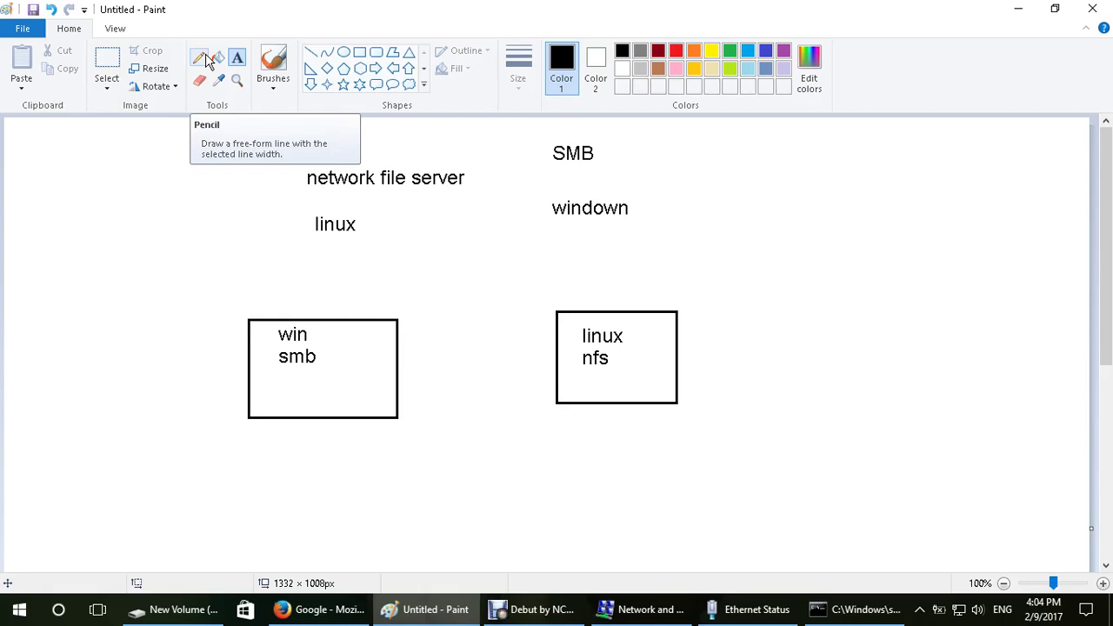
Step: Add "nfs" in orange to the win box and "smb" in orange to the linux box, and circle the orange nfs with the Pencil
click(699, 55)
click(276, 388)
text(n)
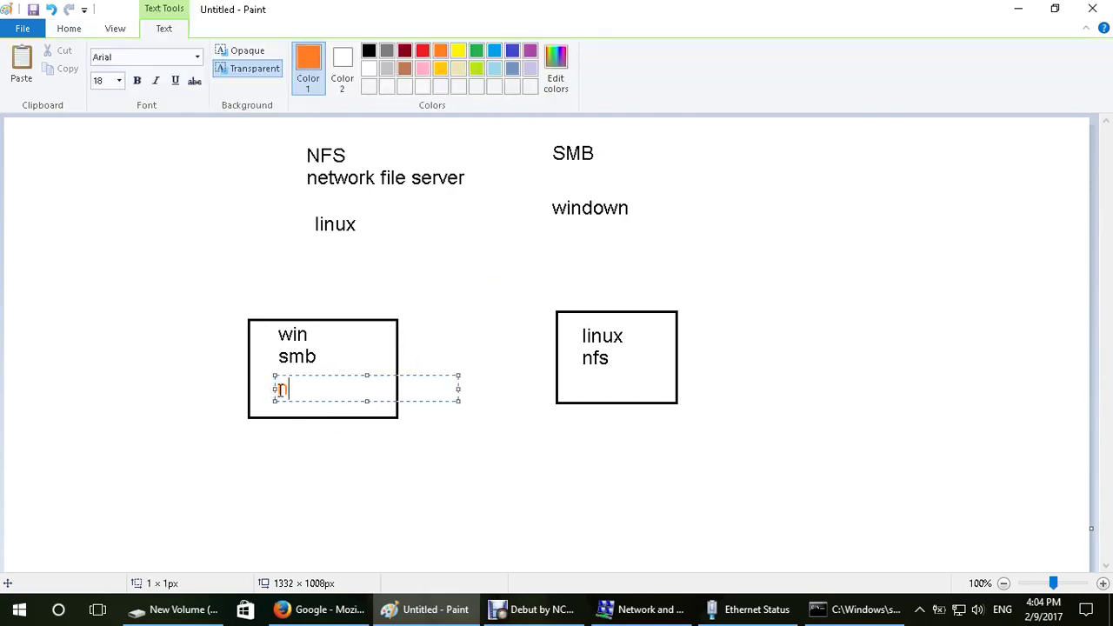
text(fs)
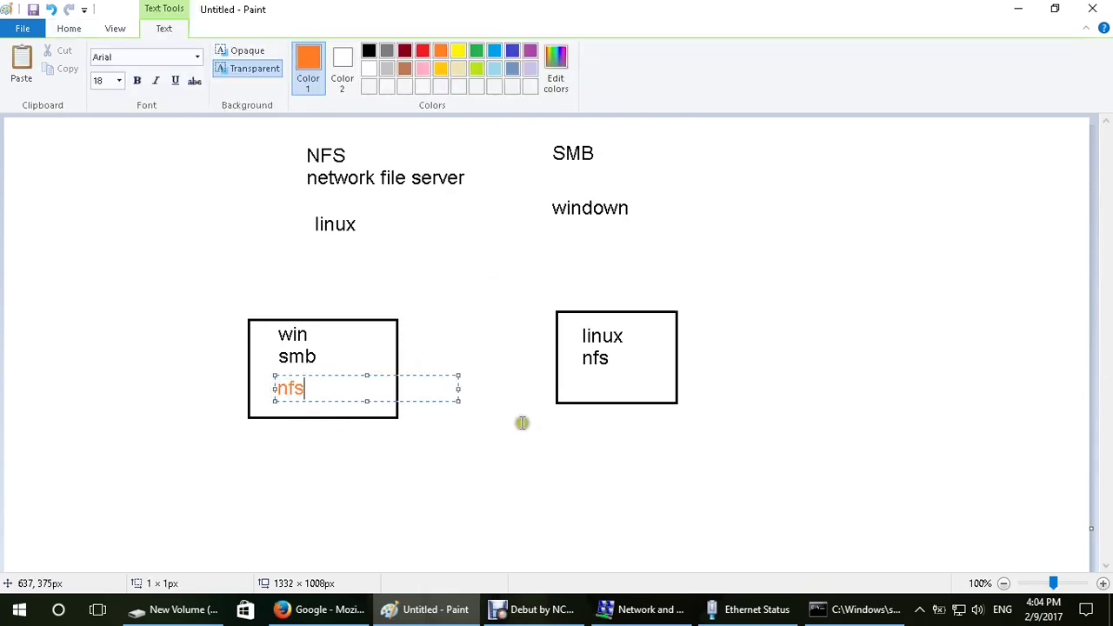
click(585, 386)
text(smb)
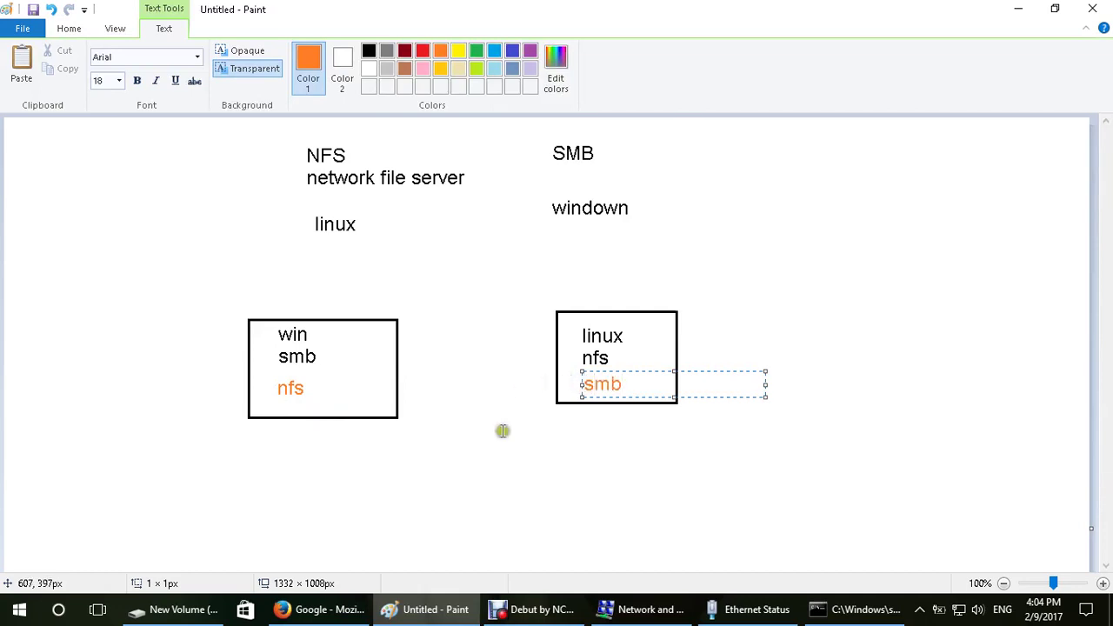
click(496, 465)
click(201, 57)
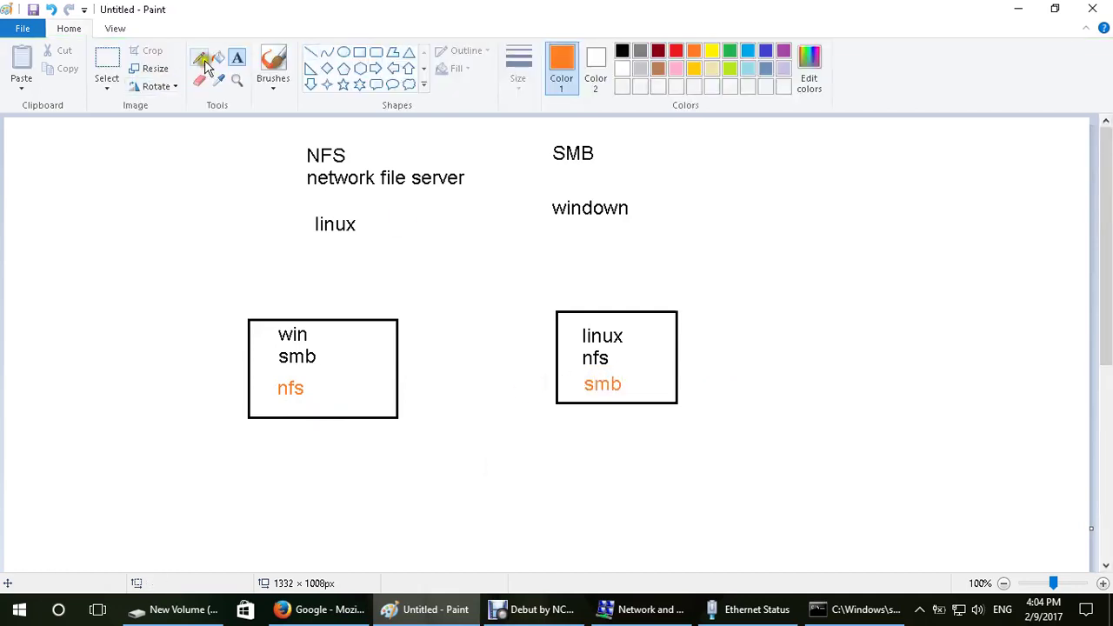
mouse_move(278, 407)
mouse_down()
mouse_move(273, 399)
mouse_move(301, 376)
mouse_move(285, 400)
mouse_up()
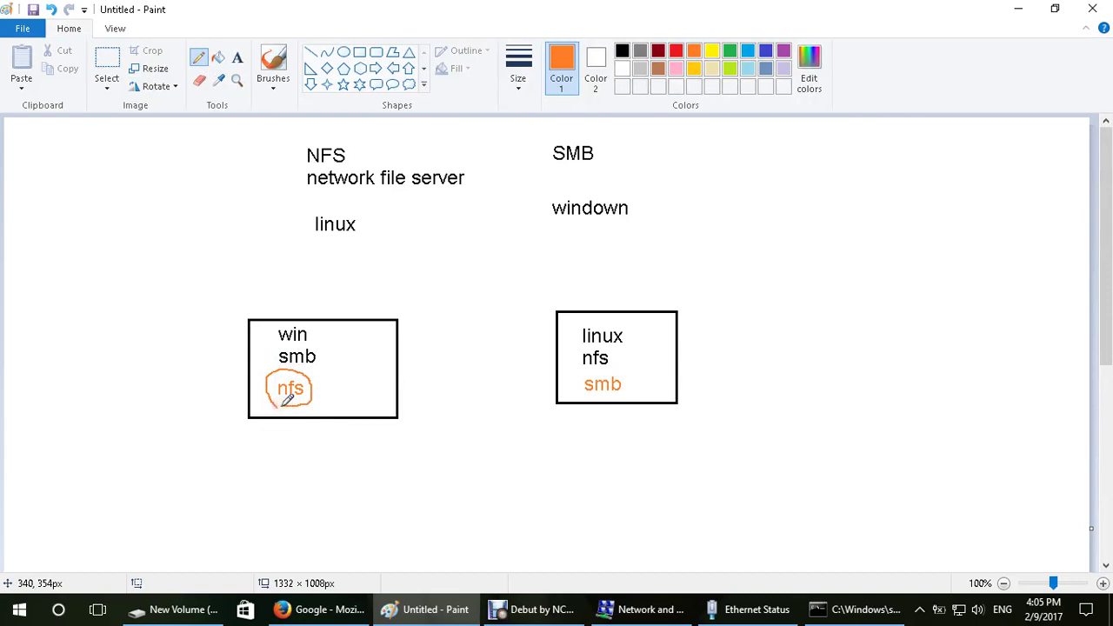
Step: Open Windows Features from Control Panel's Programs and Features and locate the Services for NFS entry
right_click(20, 610)
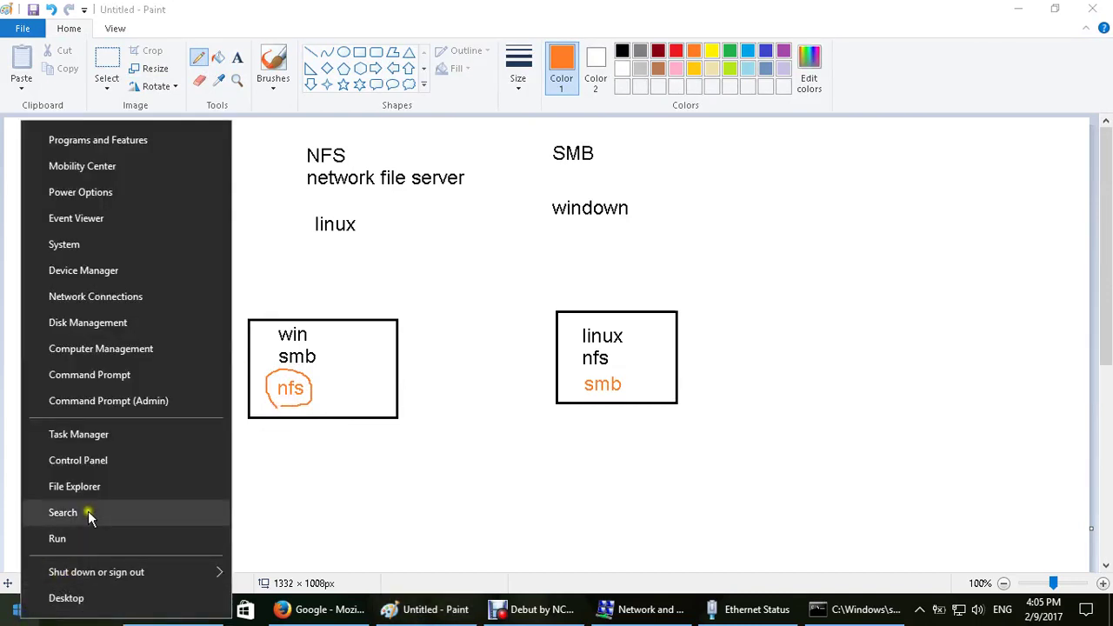
click(103, 456)
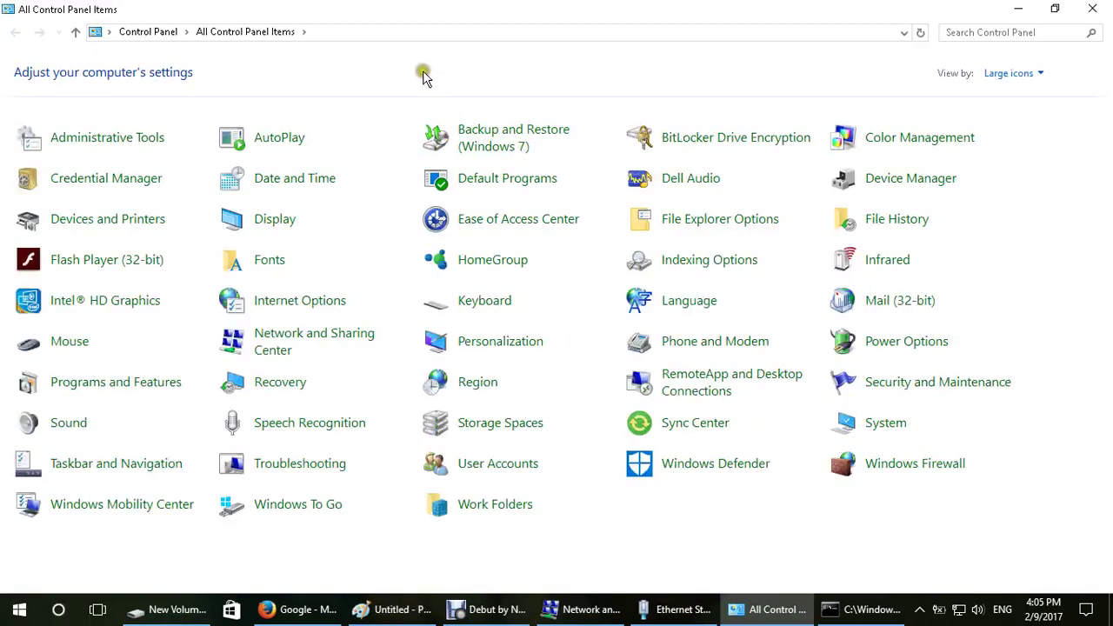
click(142, 382)
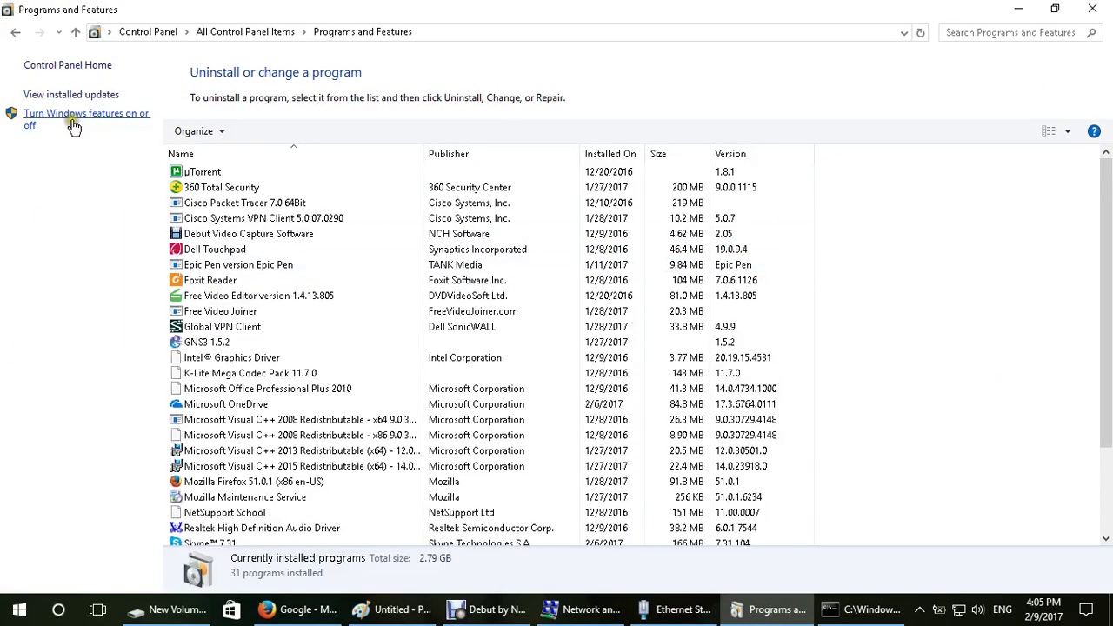
click(74, 126)
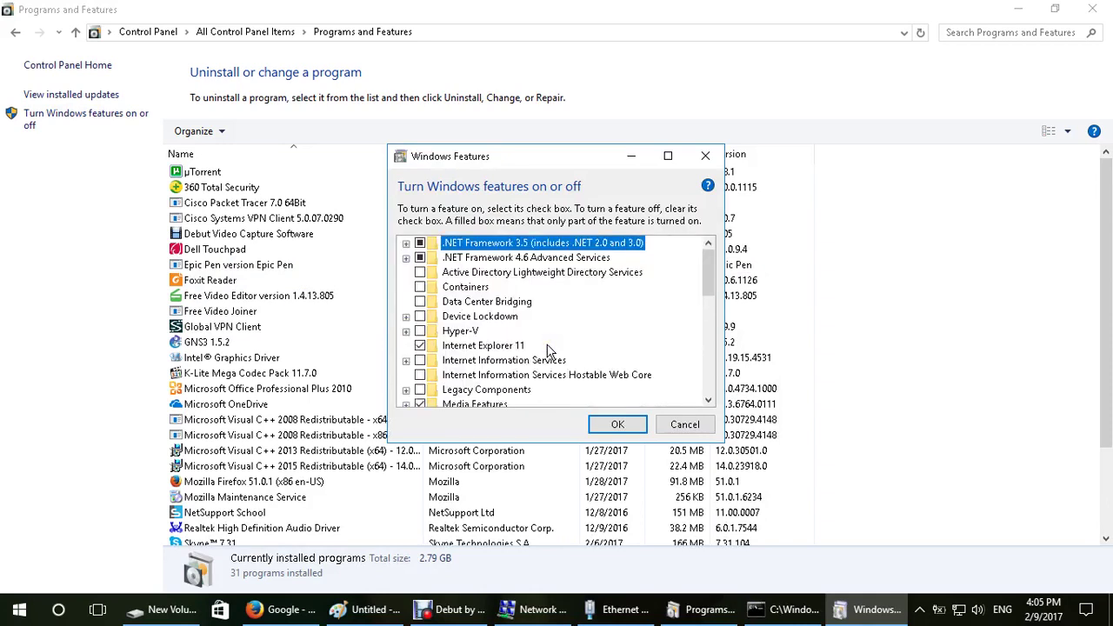
click(709, 401)
scroll(713, 402, down, 3)
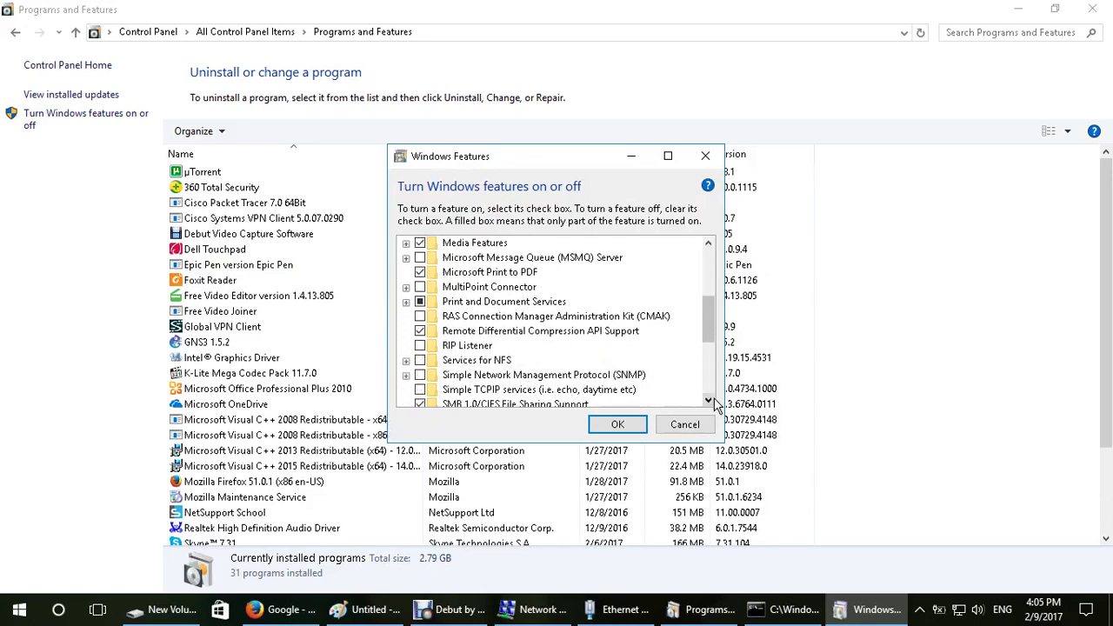
click(496, 362)
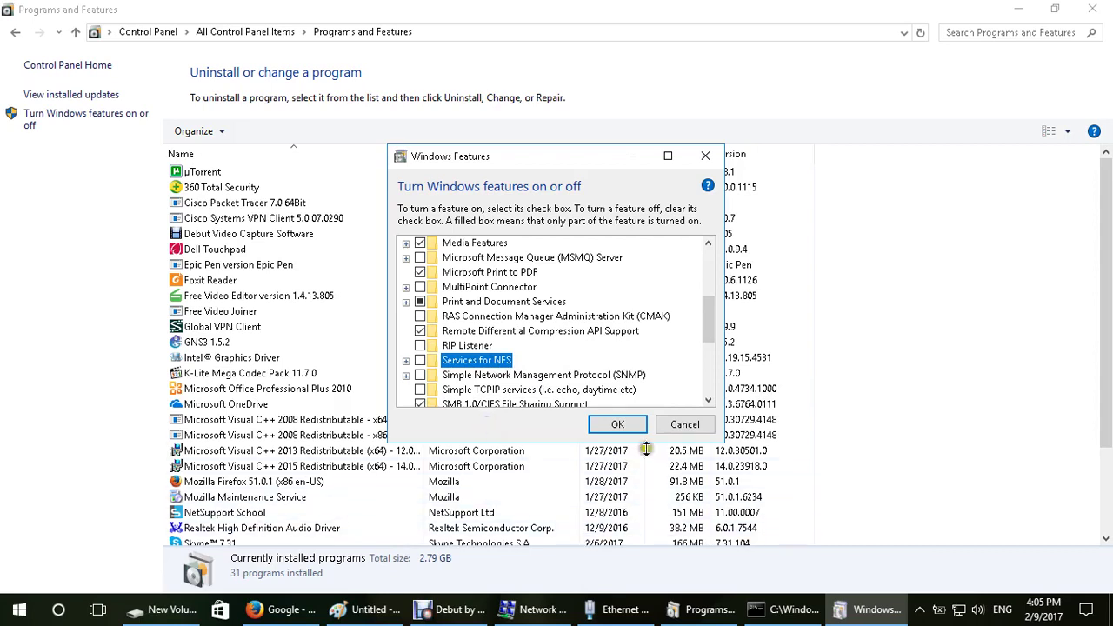
Step: Switch back to Paint and circle the orange smb label in the linux box
click(363, 610)
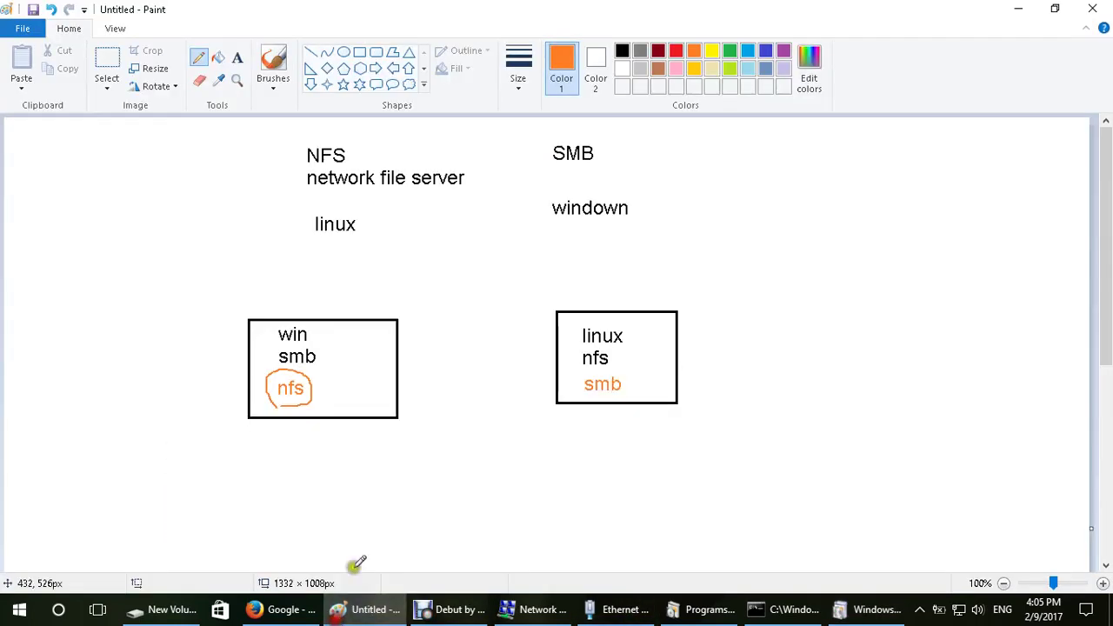
mouse_move(587, 395)
mouse_down()
mouse_move(641, 393)
mouse_move(577, 398)
mouse_move(589, 397)
mouse_up()
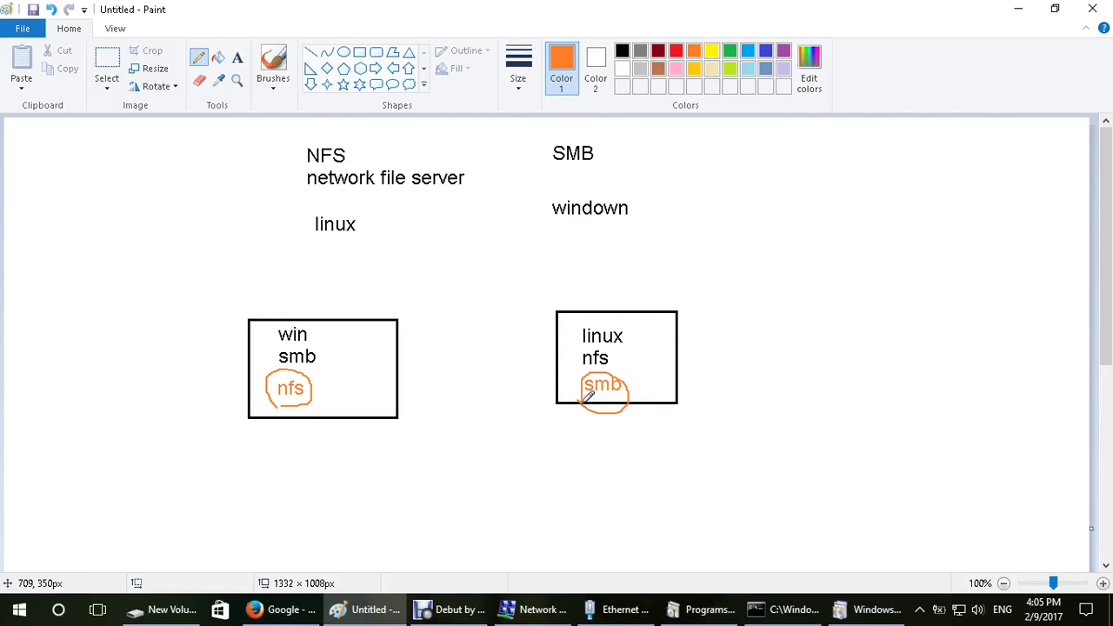
Step: Clear the whole canvas and write "p2p" with "peer to peer" beneath it in black near the canvas's upper edge
click(622, 50)
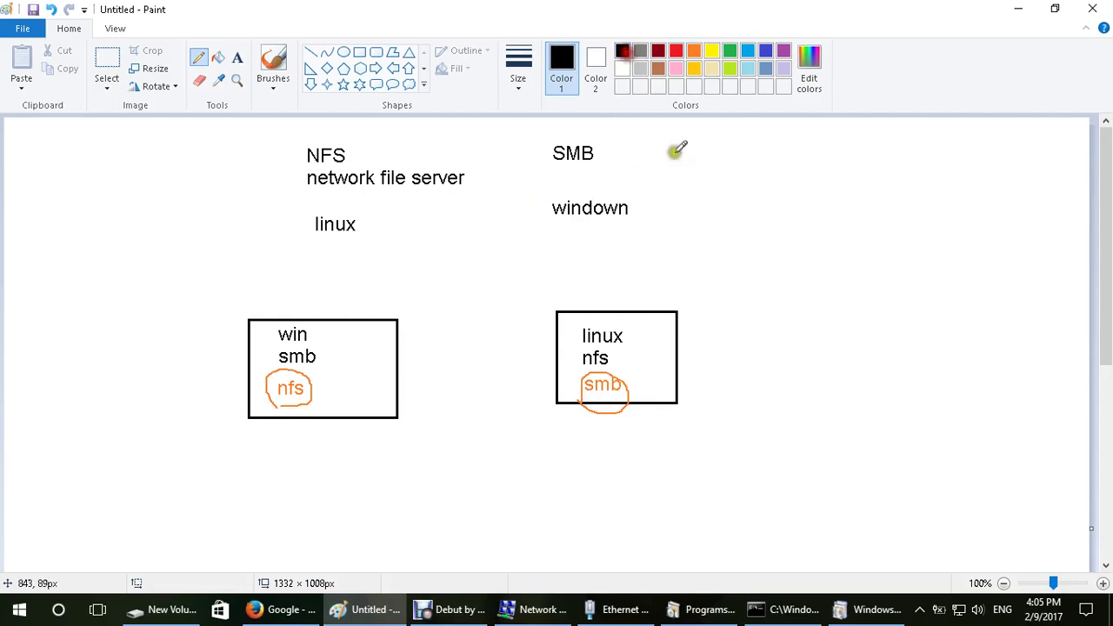
key(ctrl+a)
key(Delete)
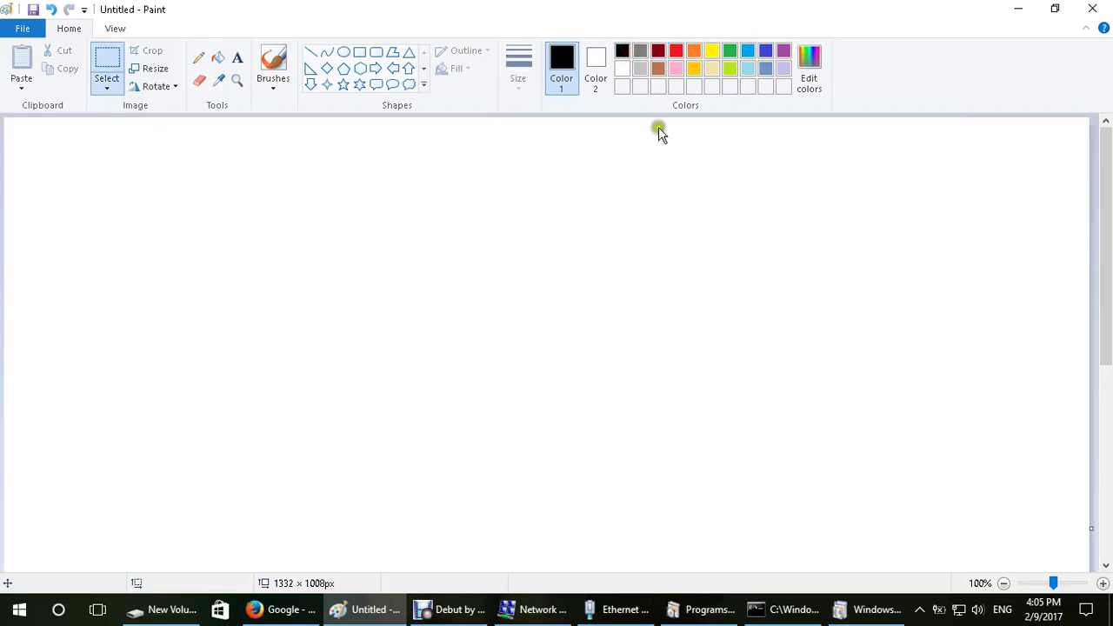
click(238, 57)
click(322, 155)
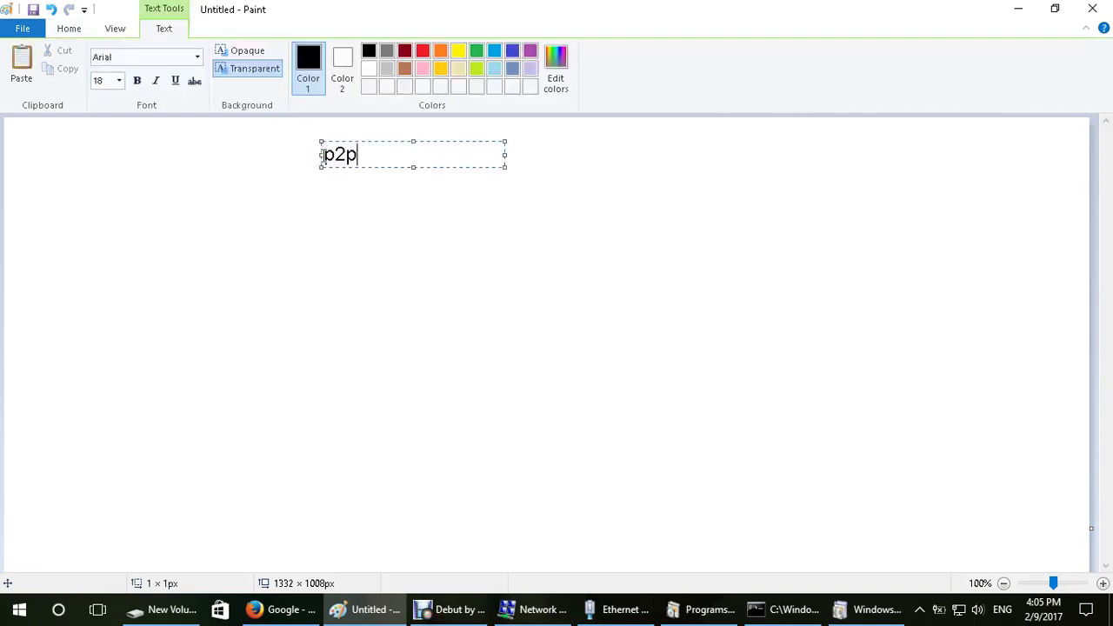
text(p2p)
key(Return)
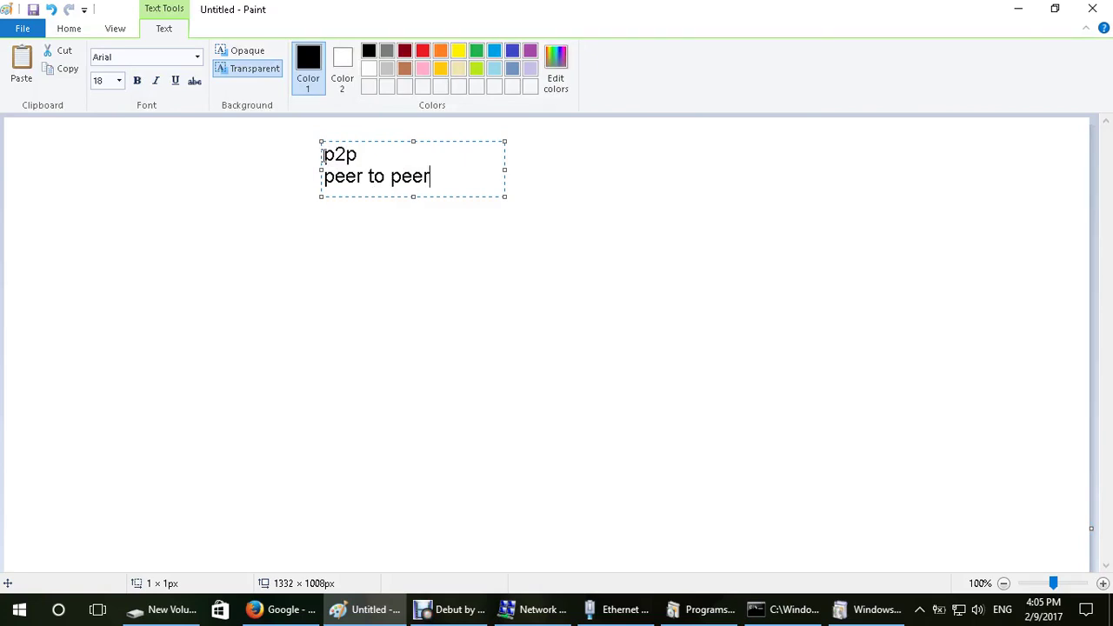
click(327, 299)
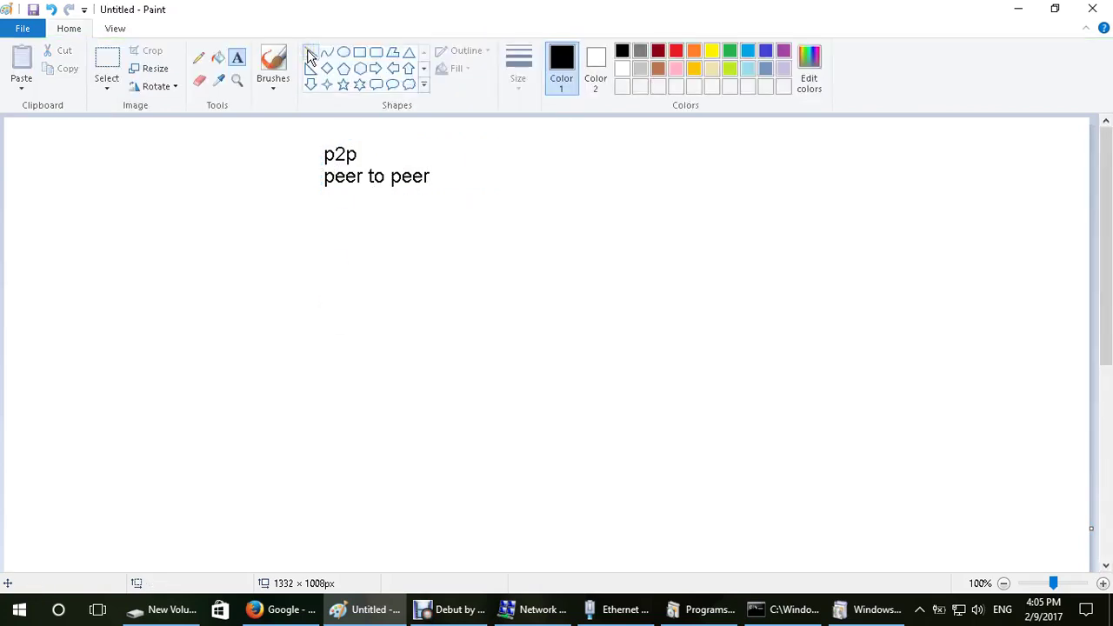
Step: Write "torrent" below the peer to peer text and draw a box about 118 × 122 px beneath it
click(237, 57)
click(291, 222)
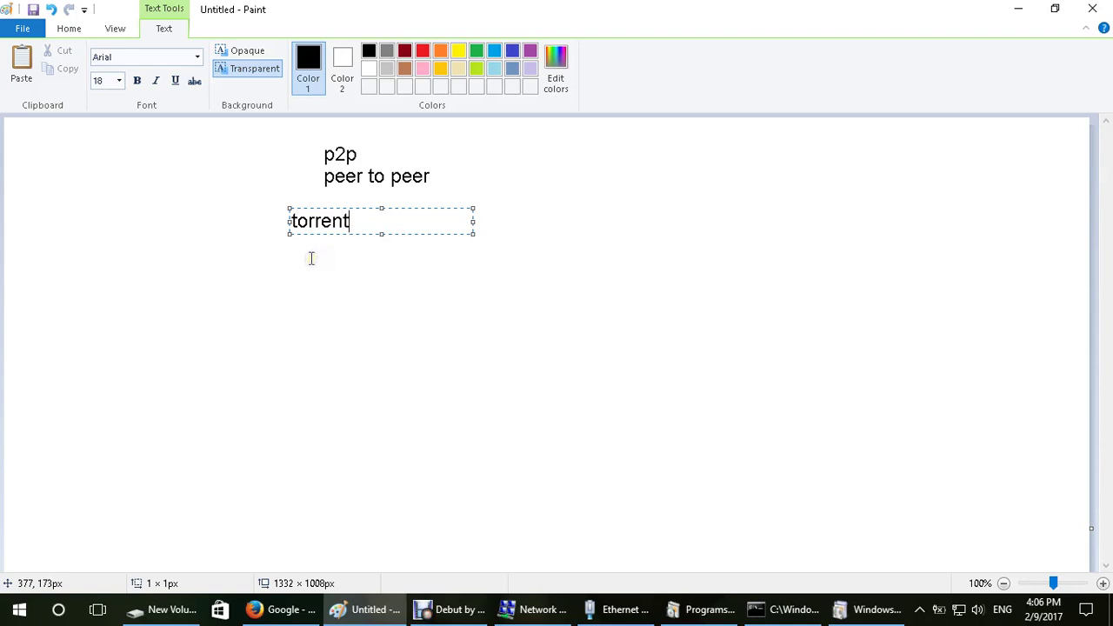
click(328, 325)
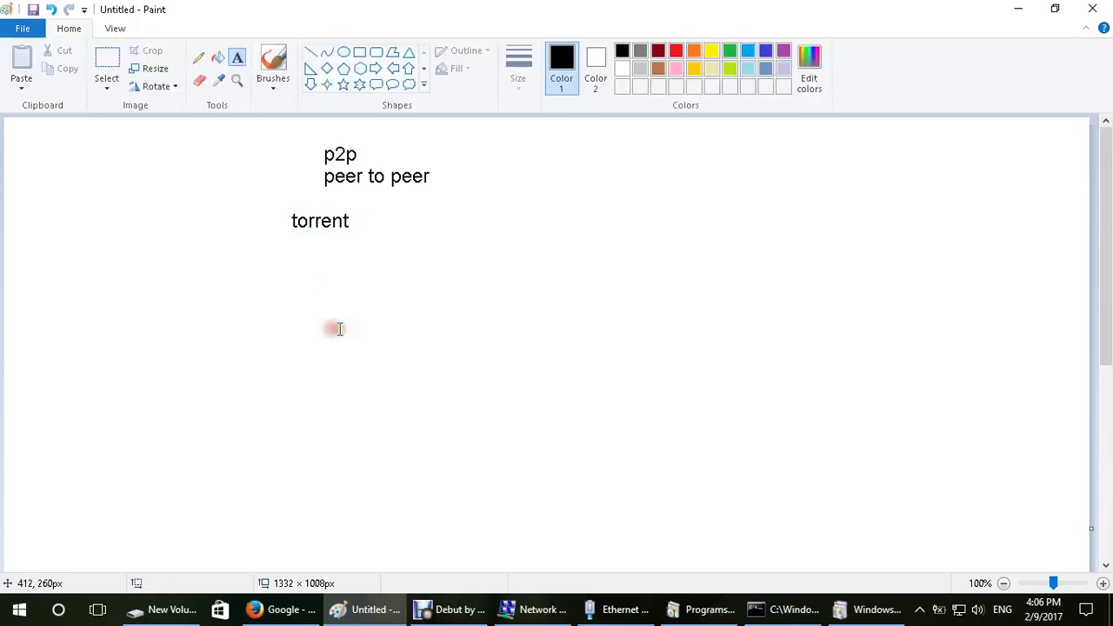
click(359, 52)
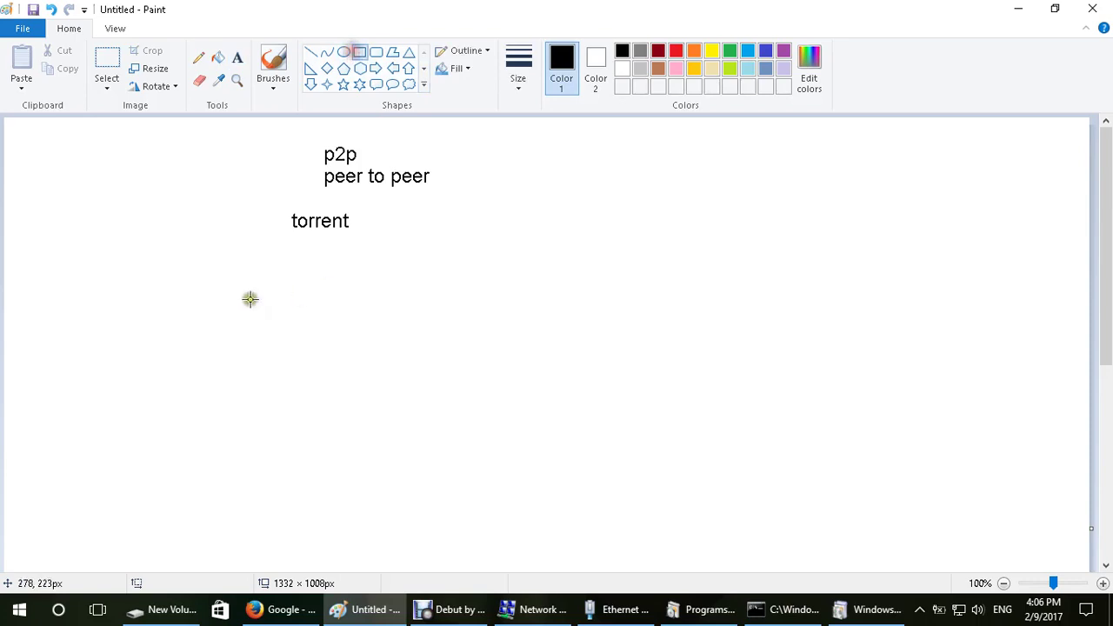
drag(199, 292, 295, 390)
Step: Label the inside of the box "FTP"
click(237, 57)
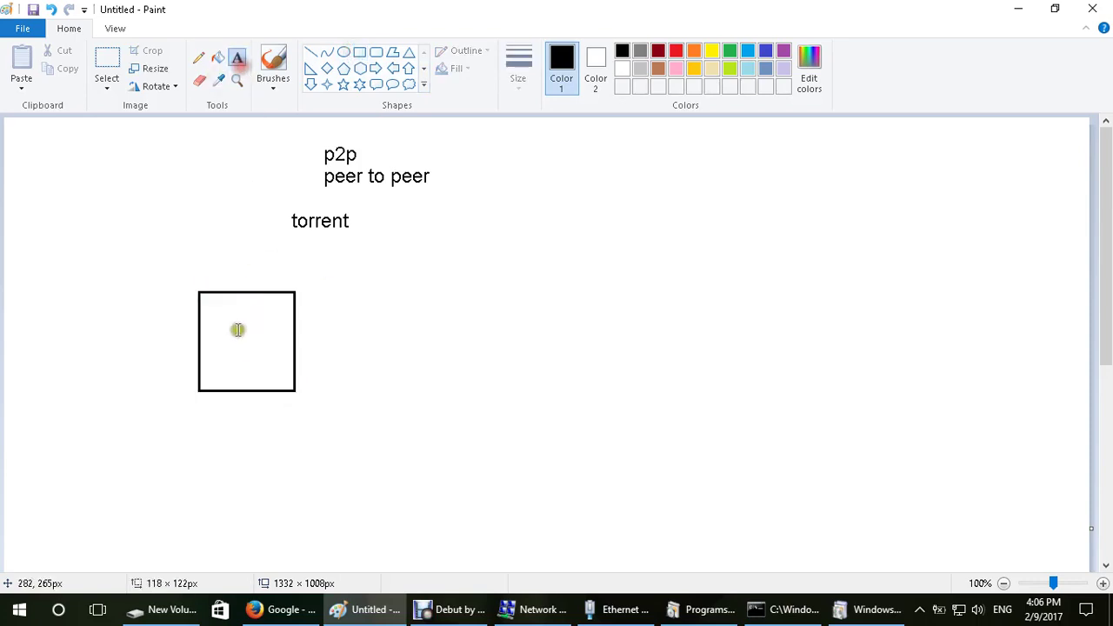
click(219, 323)
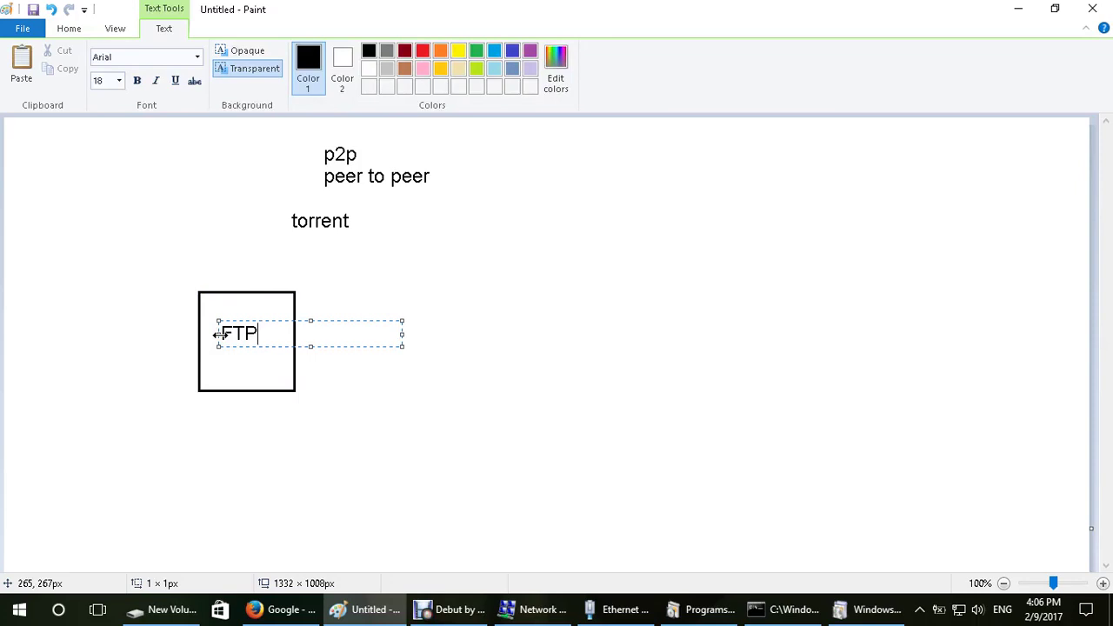
text(FTP)
click(472, 336)
Step: Draw the letters A, B and C freehand to the right of the FTP box, each with an arrow pointing to it
click(198, 58)
mouse_move(585, 329)
mouse_down()
mouse_move(582, 304)
mouse_move(616, 308)
mouse_move(569, 299)
mouse_move(345, 304)
mouse_move(361, 318)
mouse_up()
mouse_move(602, 359)
mouse_down()
mouse_move(611, 390)
mouse_move(648, 369)
mouse_move(601, 380)
mouse_move(322, 360)
mouse_move(365, 388)
mouse_up()
drag(656, 458, 630, 483)
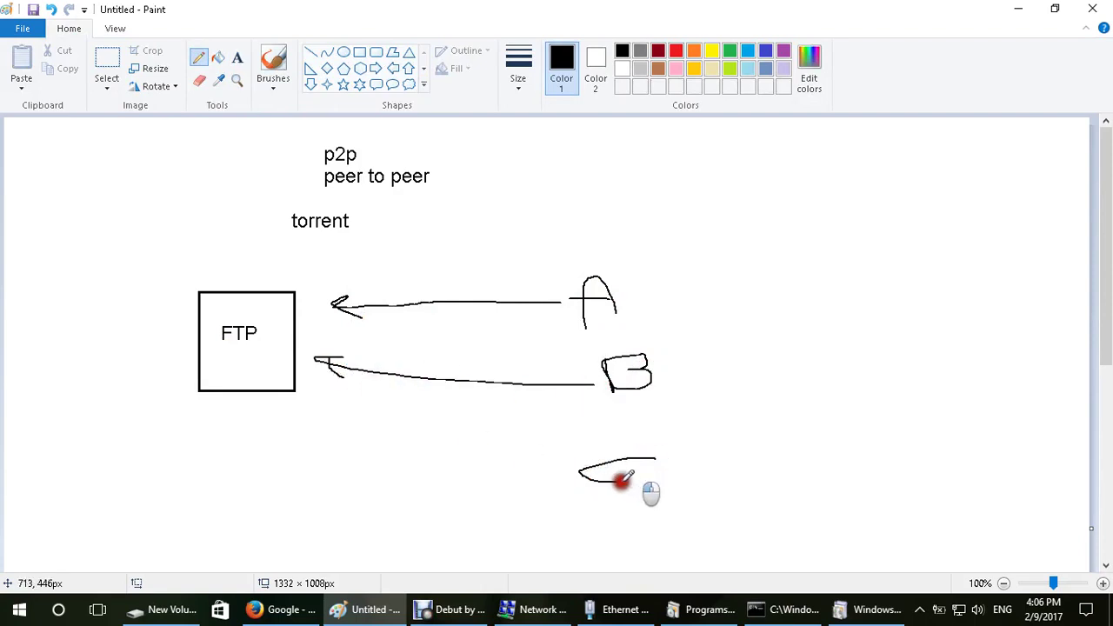
drag(561, 475, 323, 424)
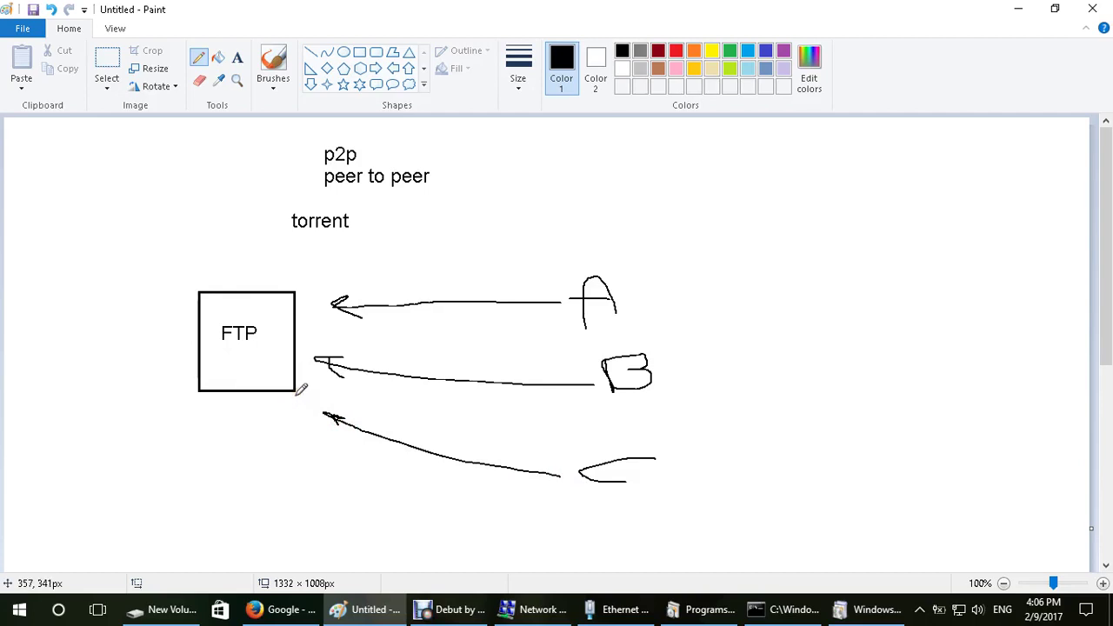
Step: Undo the freehand letters, the arrows and the FTP label, keeping only the box and the text above it
key(ctrl+z)
key(ctrl+z)
key(ctrl+z)
key(ctrl+z)
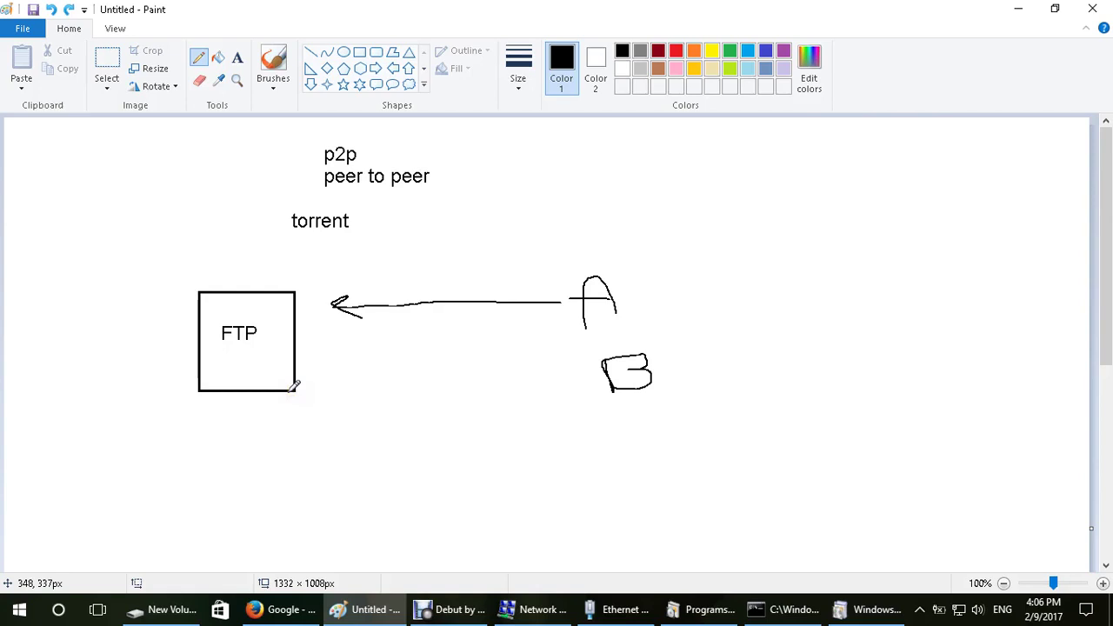
key(ctrl+z)
key(ctrl+z)
key(ctrl+z)
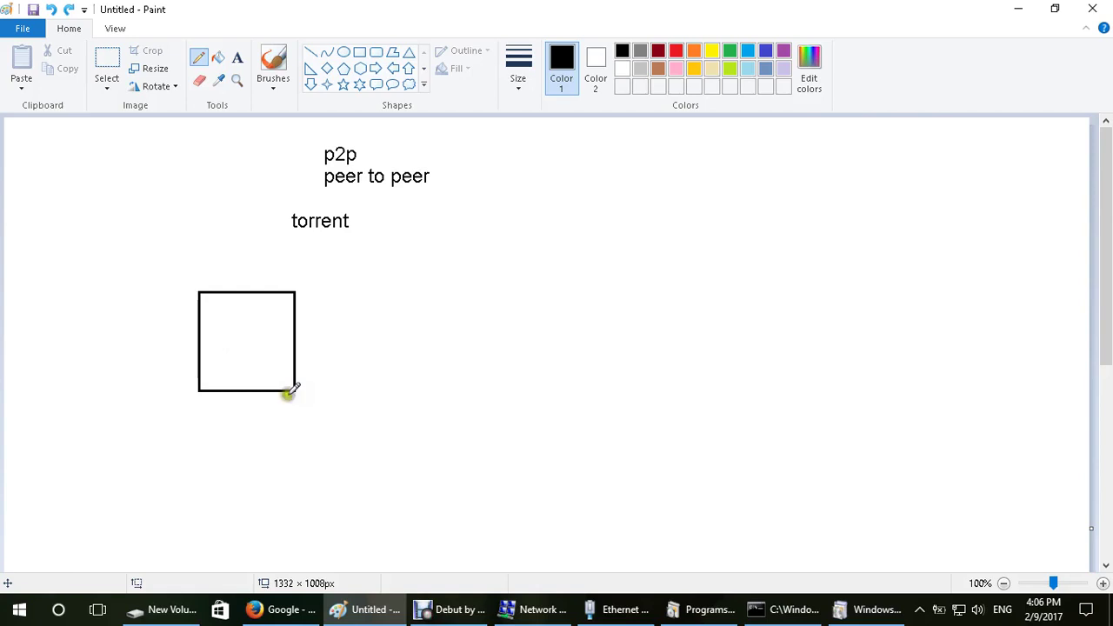
Step: Label the empty box "torrent server", wrapping the text onto two lines so it fits inside
click(237, 57)
click(214, 310)
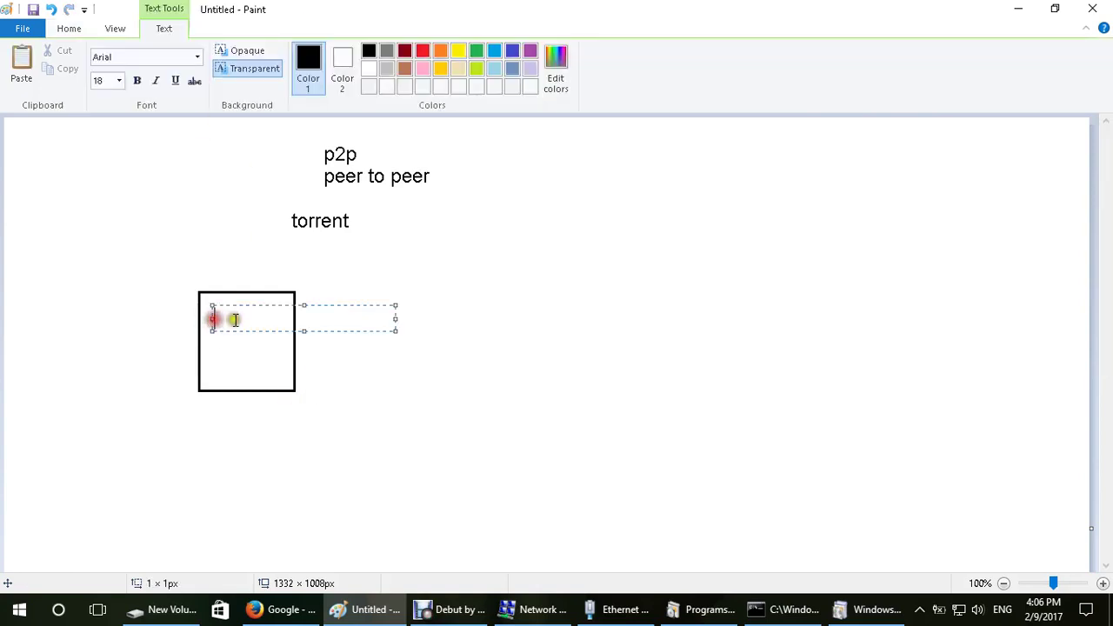
text(torrent server)
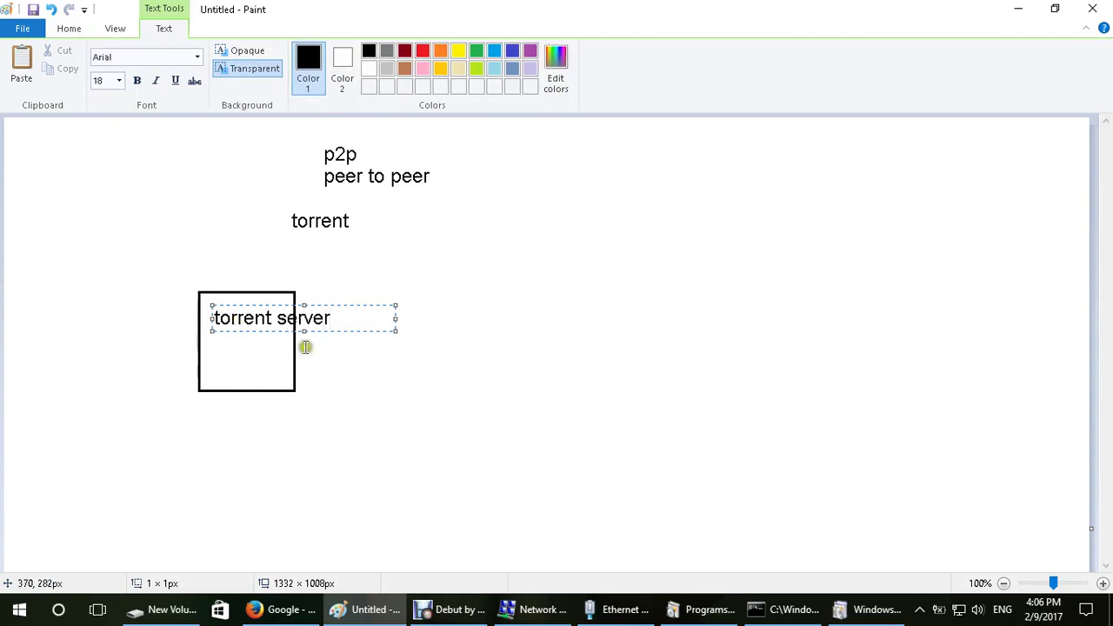
drag(302, 329, 308, 411)
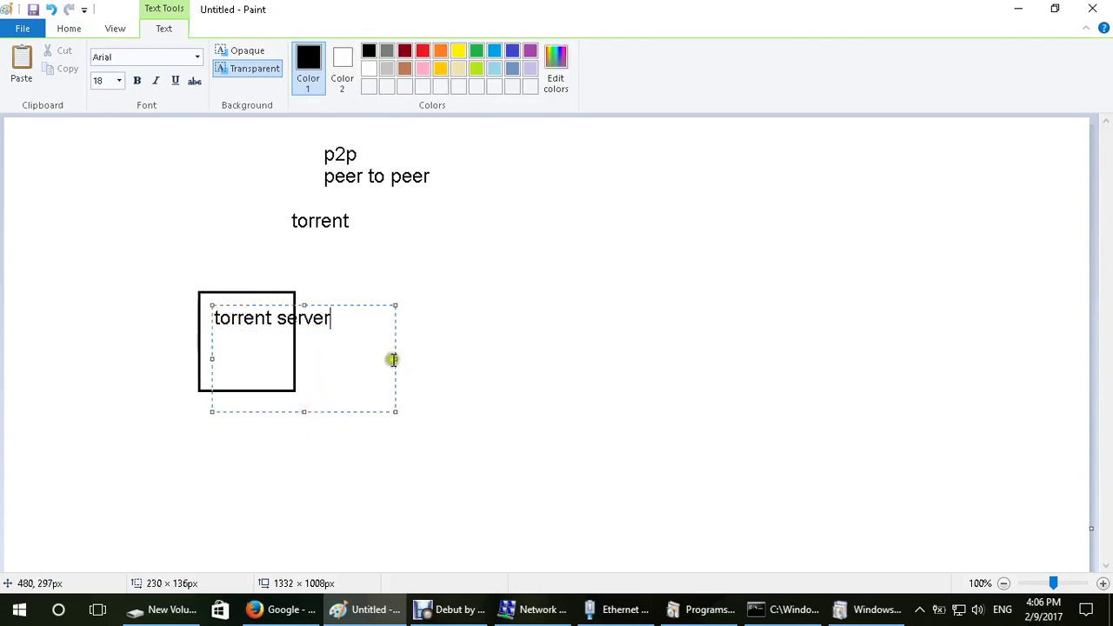
drag(394, 359, 269, 350)
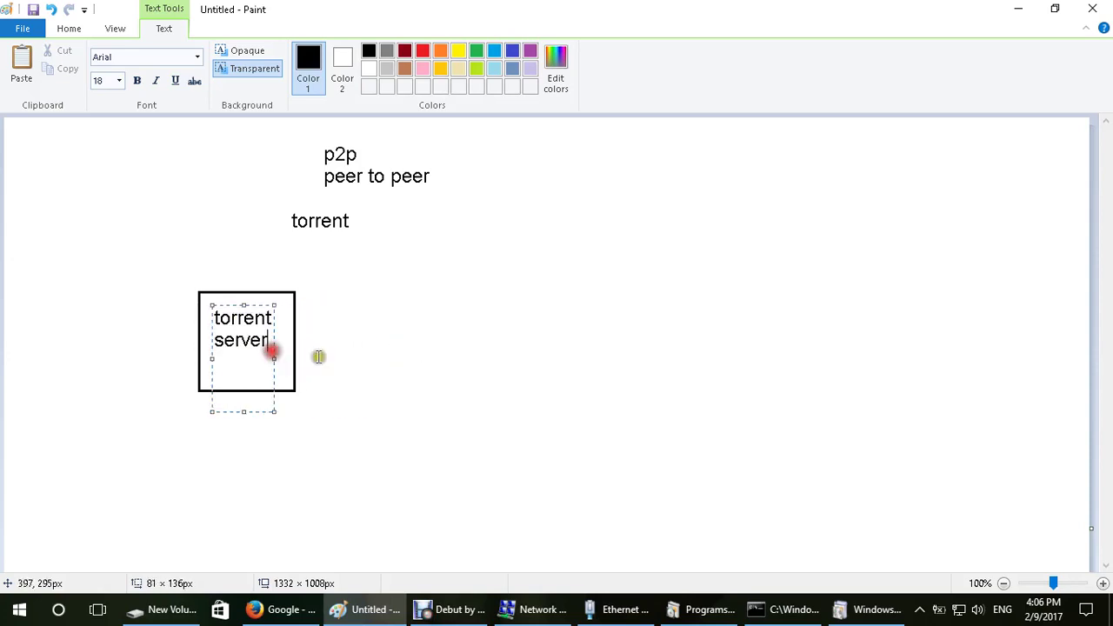
click(404, 371)
Step: Draw a column of small compartments freehand along the inner right edge of the torrent server box
click(201, 57)
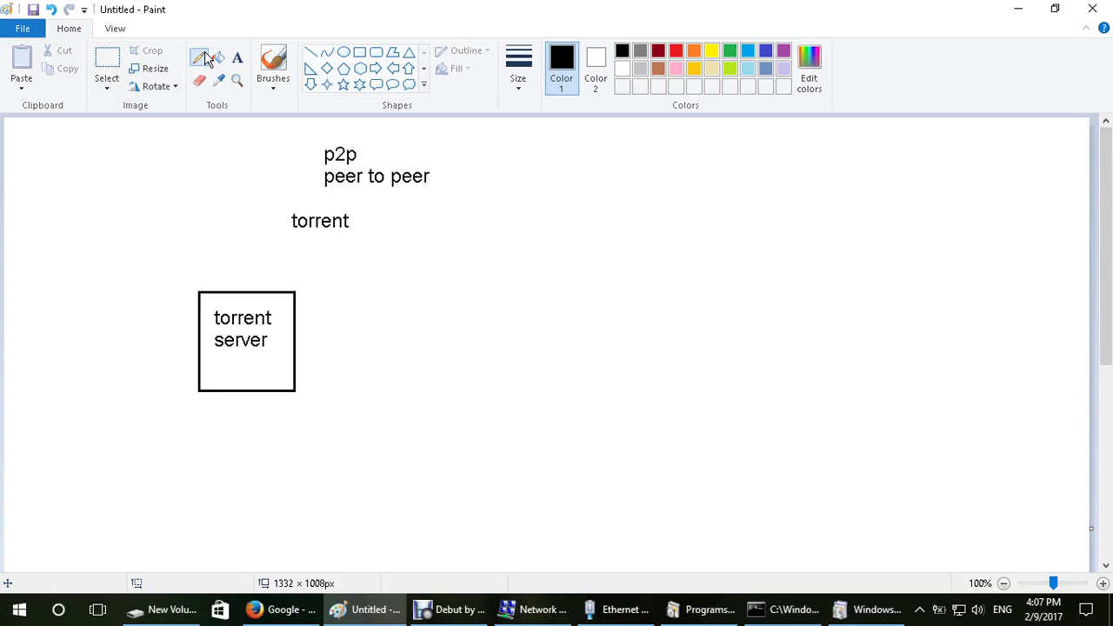
click(288, 301)
mouse_move(288, 301)
mouse_down()
mouse_move(283, 345)
mouse_move(297, 343)
mouse_up()
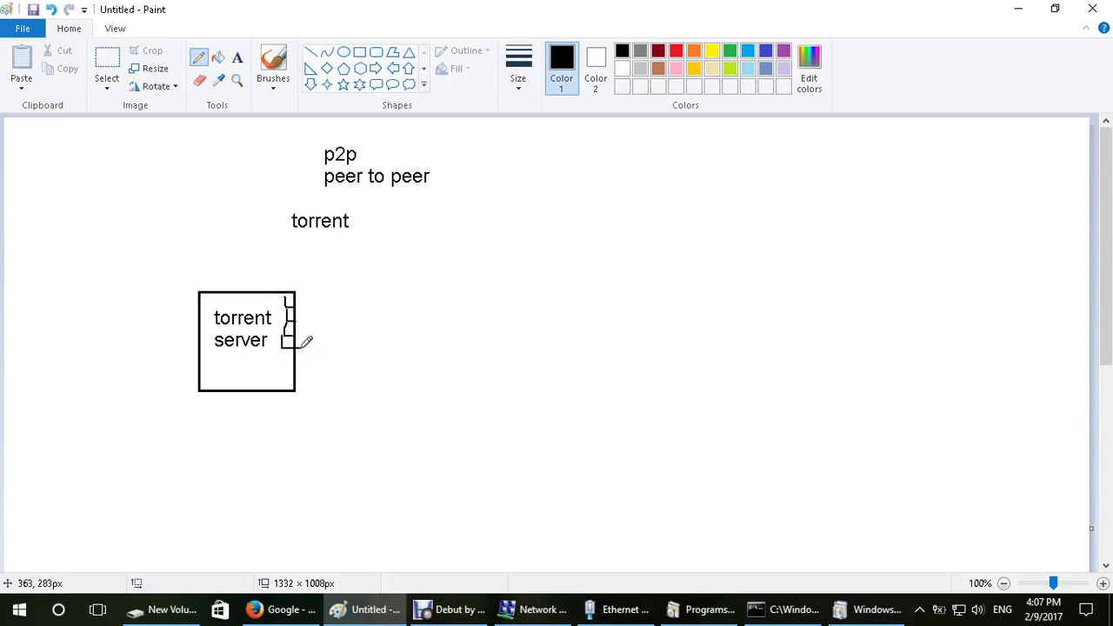
Step: Draw three boxes: one across from the torrent server, one about 86 × 72 px below it, and one about 76 × 47 px at the lower middle
click(359, 53)
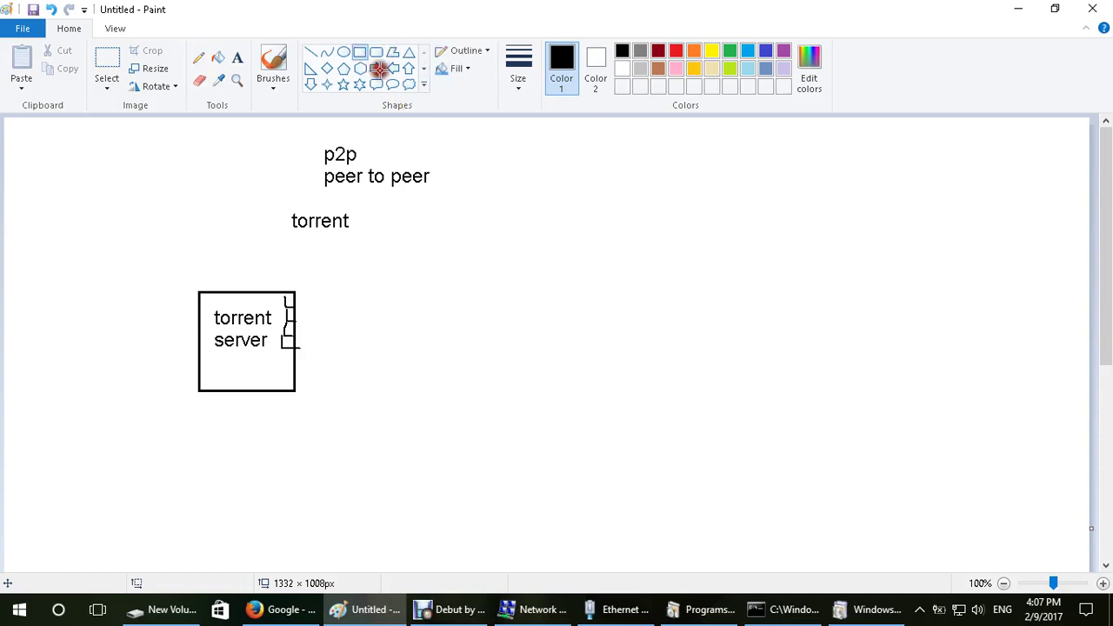
drag(620, 256, 691, 326)
drag(616, 463, 686, 521)
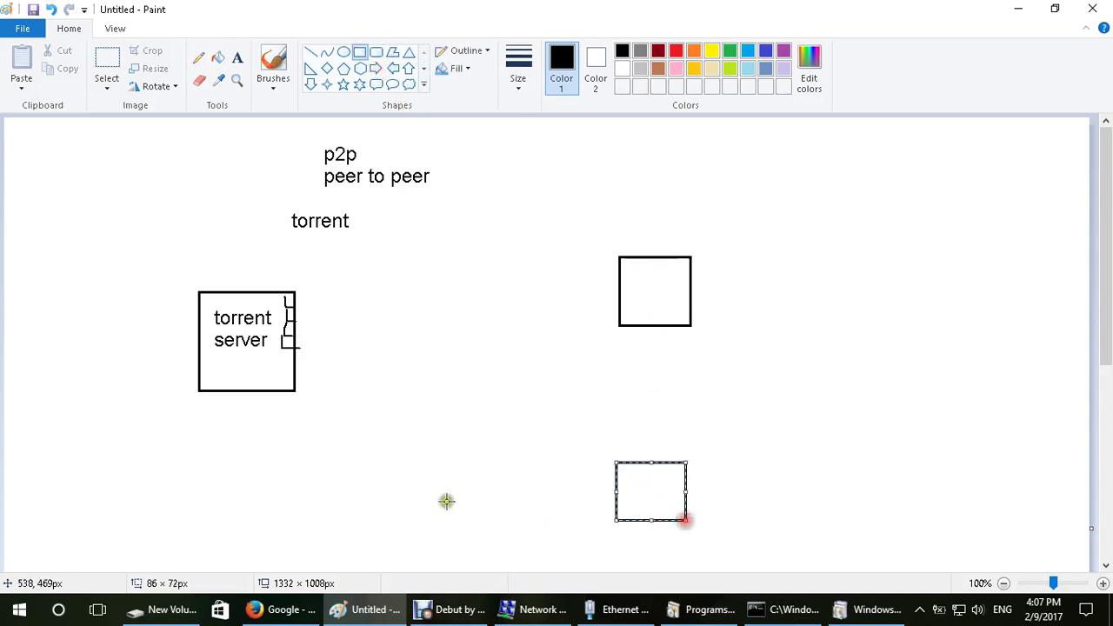
drag(409, 501, 472, 538)
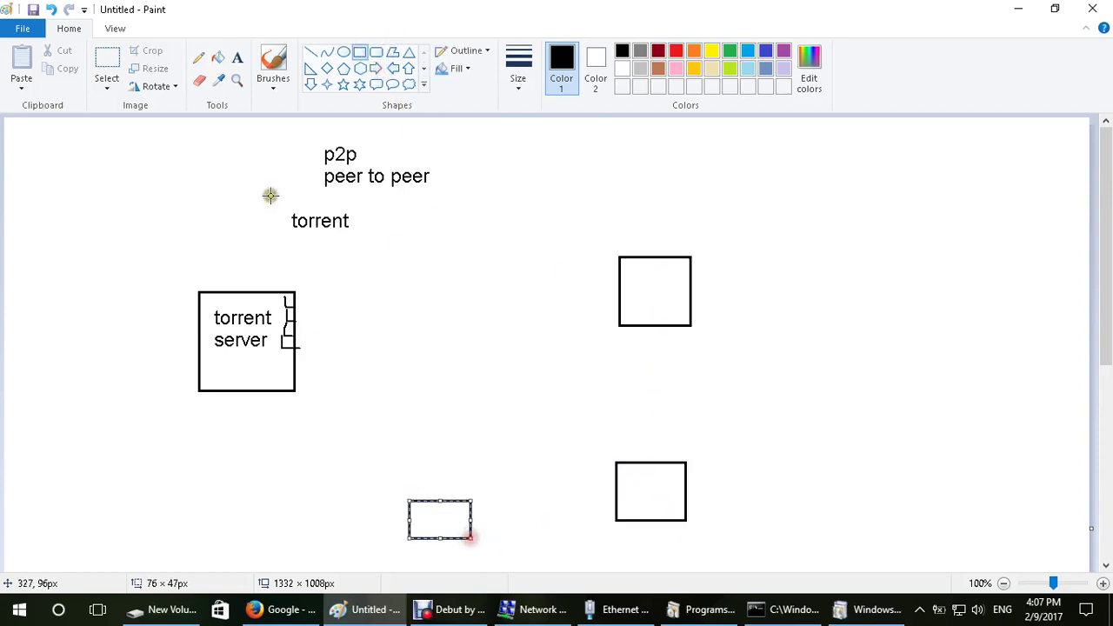
Step: Label the upper right box "A", the lower right box "B" and the small lower middle box "C"
click(237, 58)
click(652, 301)
text(A)
click(627, 490)
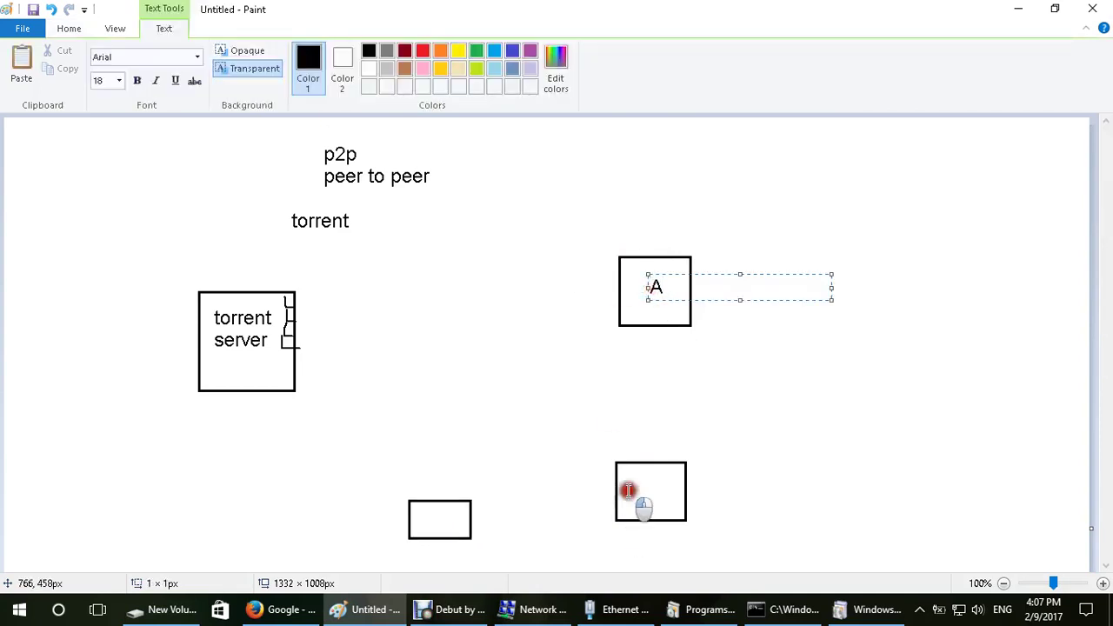
text(B)
click(430, 520)
text(C)
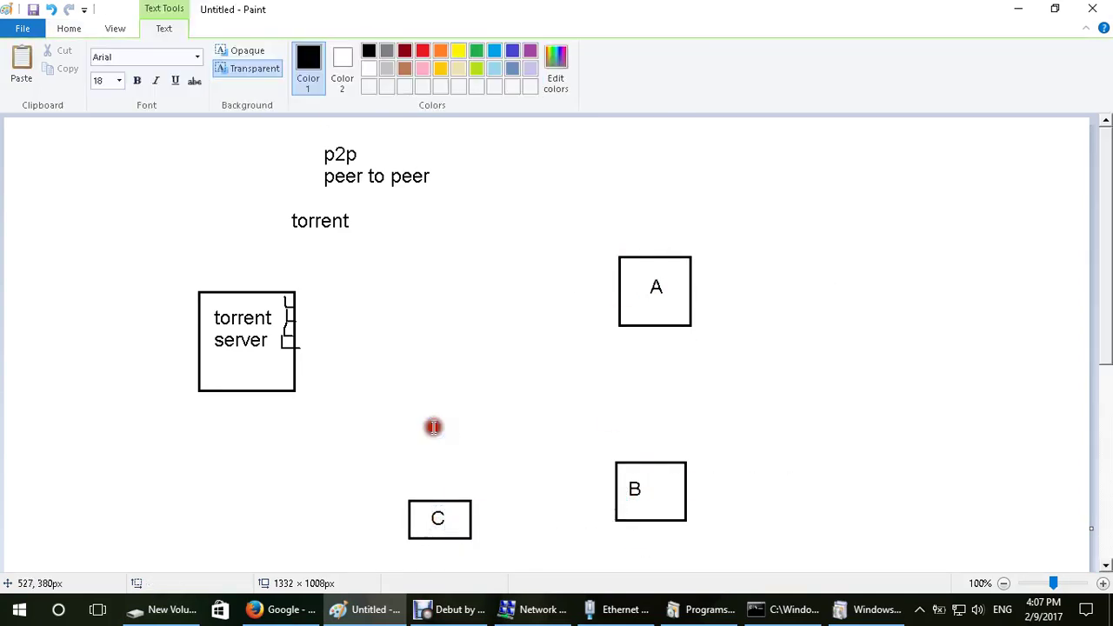
click(432, 425)
Step: Draw freehand arrows in both directions between the torrent server and A, the torrent server and B, and A and B
click(199, 58)
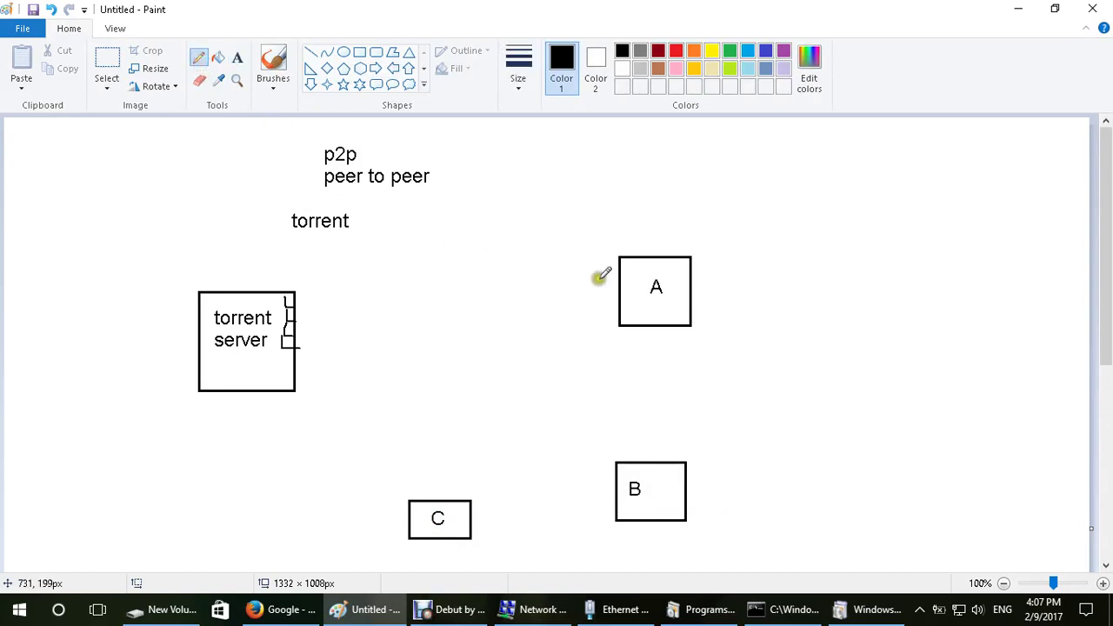
mouse_move(628, 280)
mouse_down()
mouse_move(505, 271)
mouse_move(316, 298)
mouse_move(586, 263)
mouse_move(588, 277)
mouse_up()
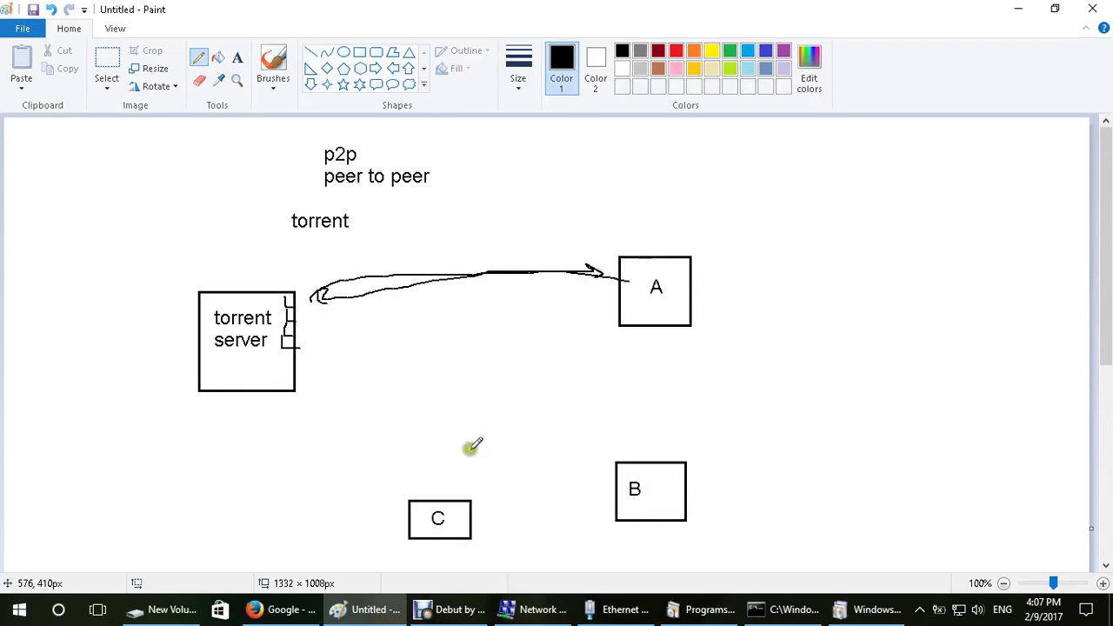
mouse_move(637, 470)
mouse_down()
mouse_move(503, 376)
mouse_move(311, 330)
mouse_move(580, 462)
mouse_move(560, 478)
mouse_up()
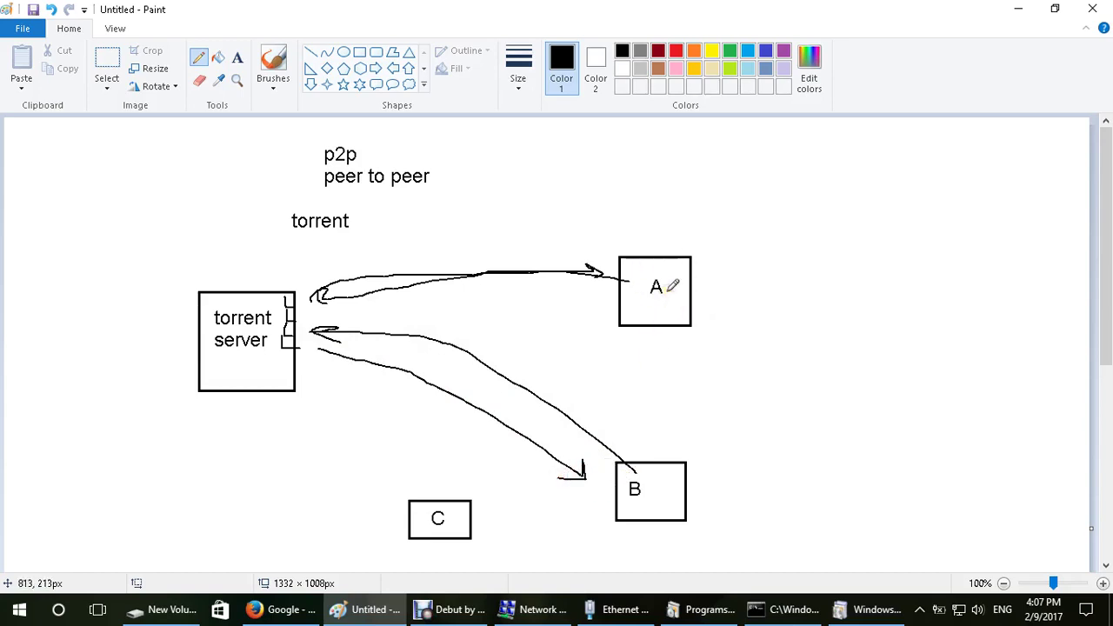
mouse_move(658, 498)
mouse_down()
mouse_move(669, 301)
mouse_move(626, 462)
mouse_move(646, 459)
mouse_up()
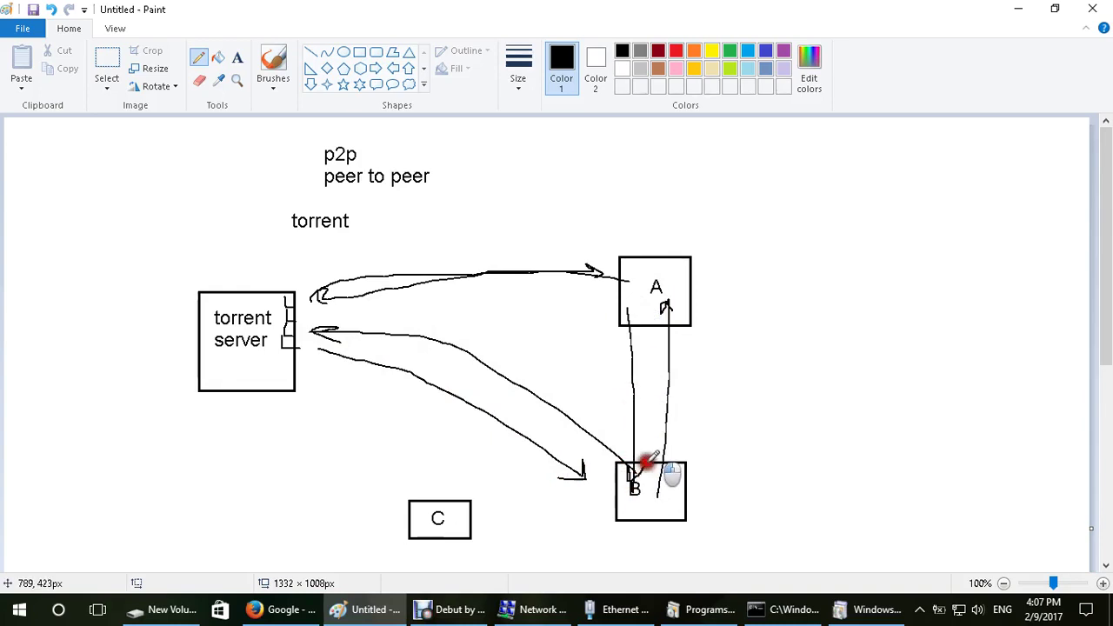